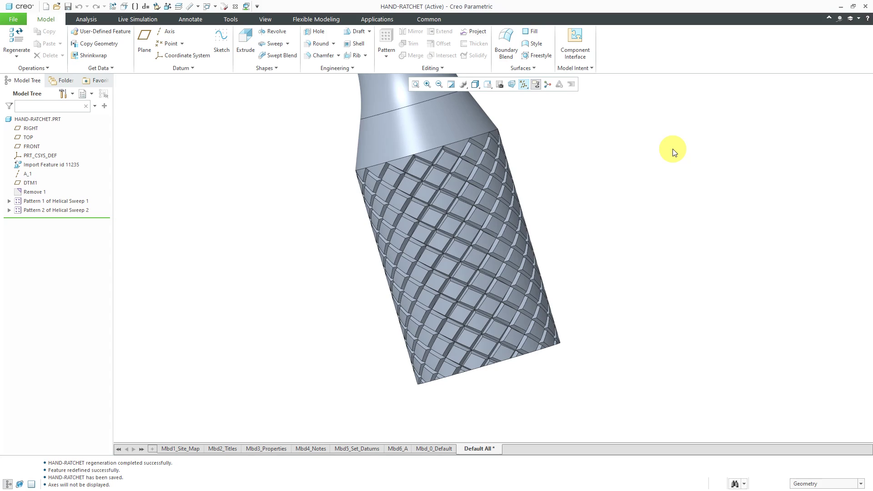
# Start a new solid part file named 'knurling'.
pyautogui.scroll(5, 460, 334)
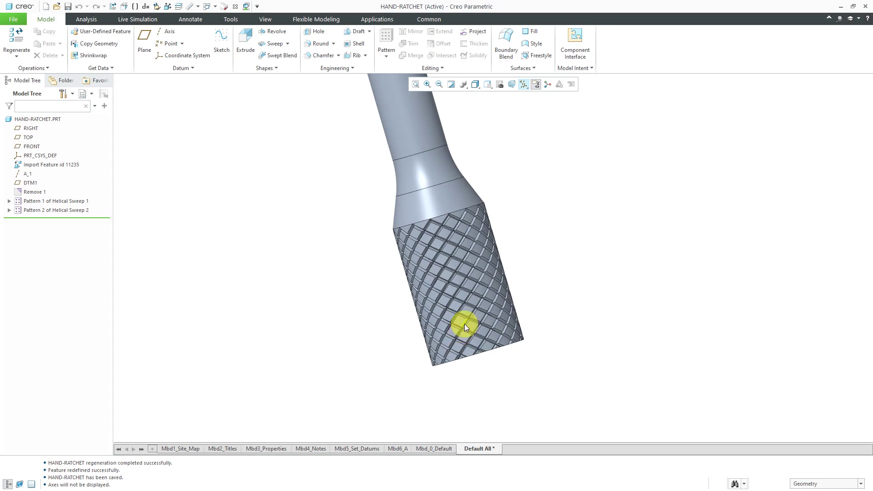
pyautogui.scroll(-2, 488, 140)
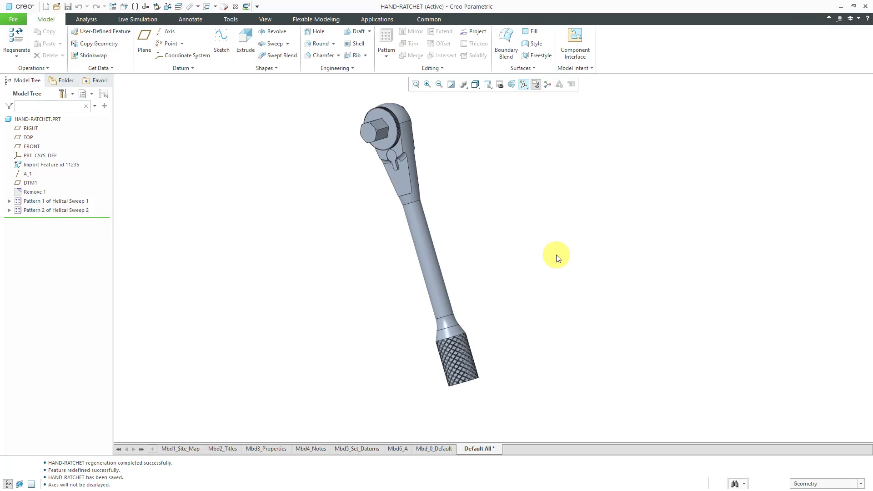
pyautogui.click(45, 6)
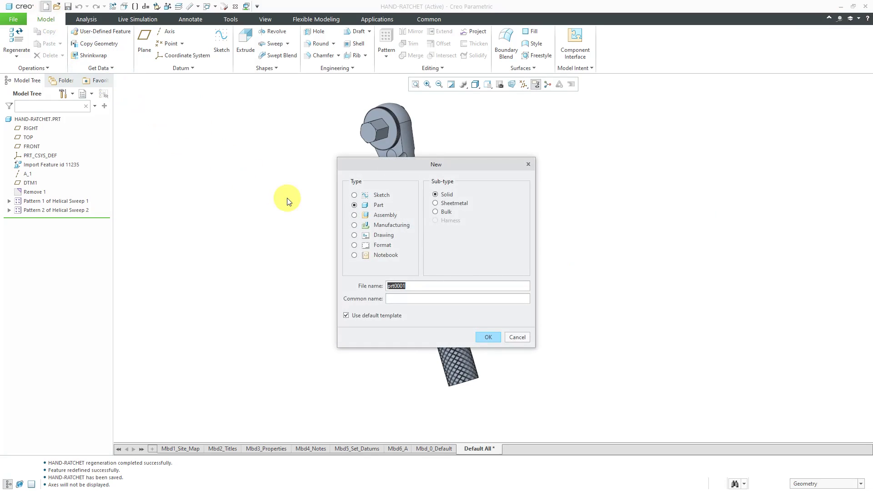
pyautogui.write('knurling')
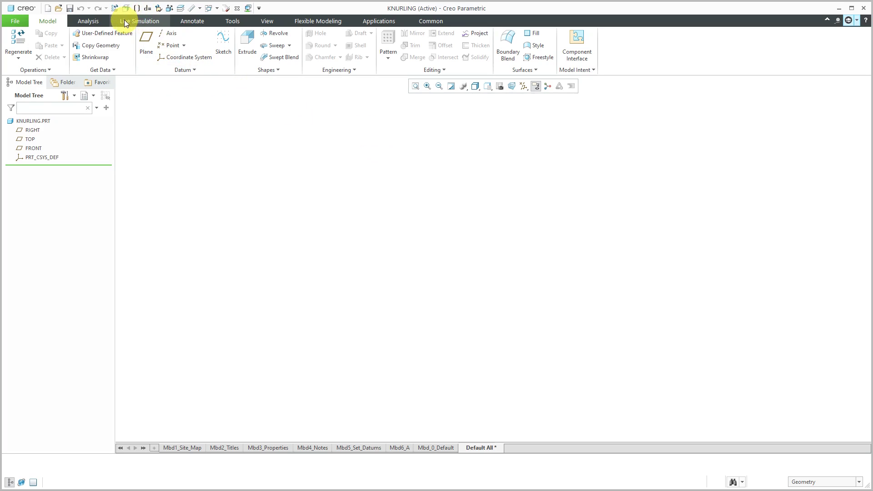
# Change the part accuracy in Model Properties to absolute 0.0001 and regenerate.
pyautogui.click(18, 21)
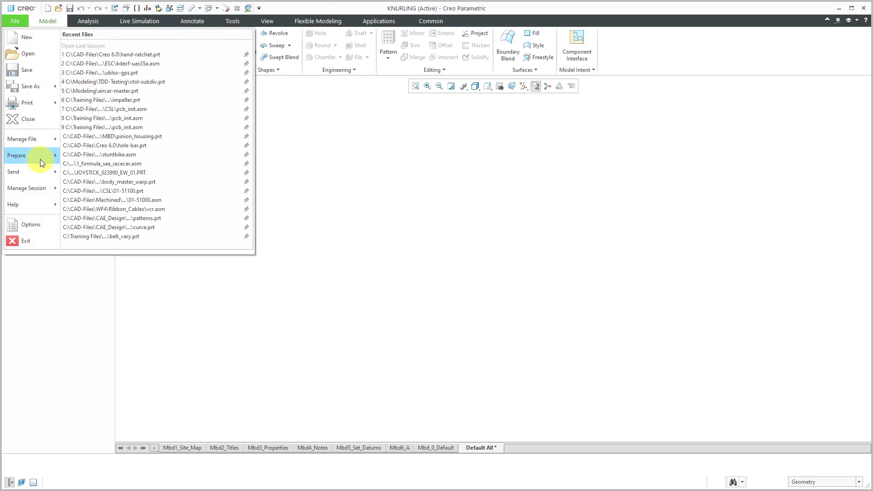
pyautogui.moveTo(40, 159)
pyautogui.click(301, 115)
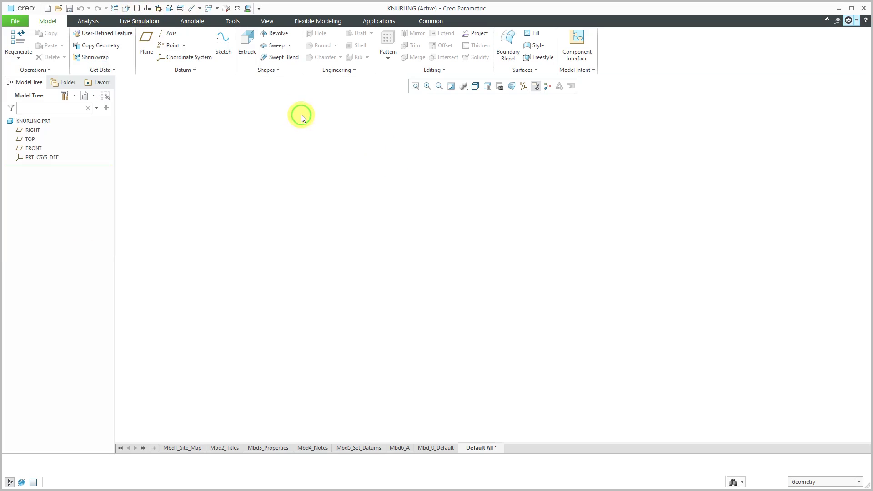
pyautogui.click(126, 9)
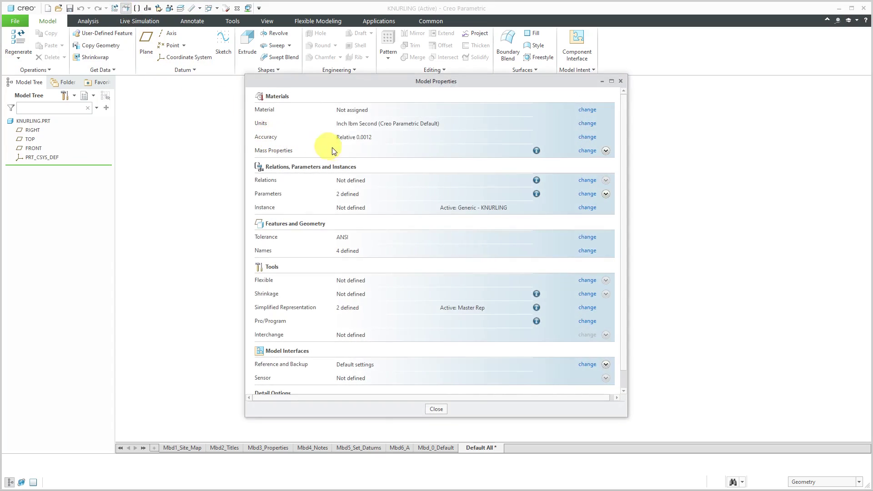
pyautogui.click(588, 138)
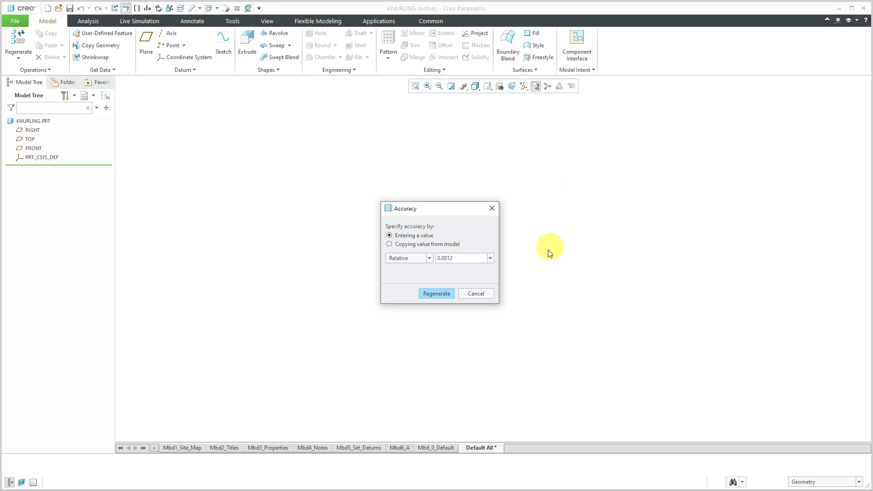
pyautogui.click(430, 258)
pyautogui.click(422, 275)
pyautogui.click(481, 257)
pyautogui.click(482, 257)
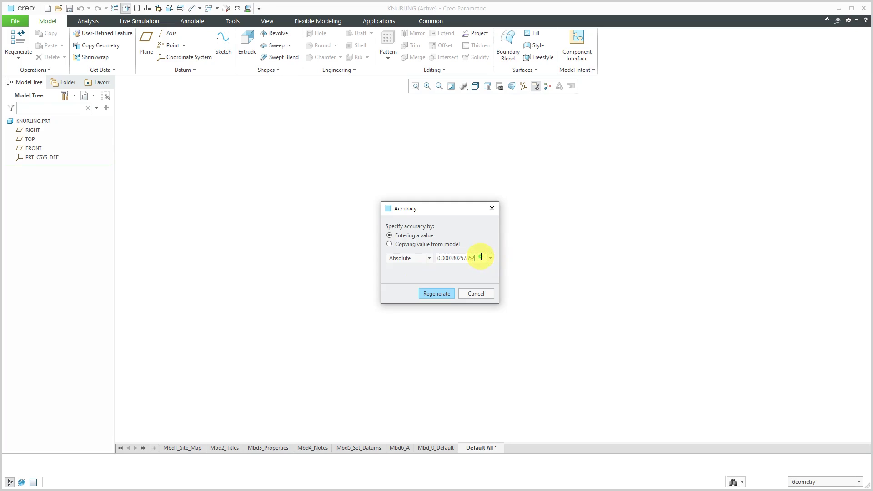
pyautogui.press('BackSpace')
pyautogui.press('BackSpace')
pyautogui.press('BackSpace')
pyautogui.press('BackSpace')
pyautogui.press('BackSpace')
pyautogui.press('BackSpace')
pyautogui.press('BackSpace')
pyautogui.press('BackSpace')
pyautogui.press('BackSpace')
pyautogui.write('1')
pyautogui.click(433, 299)
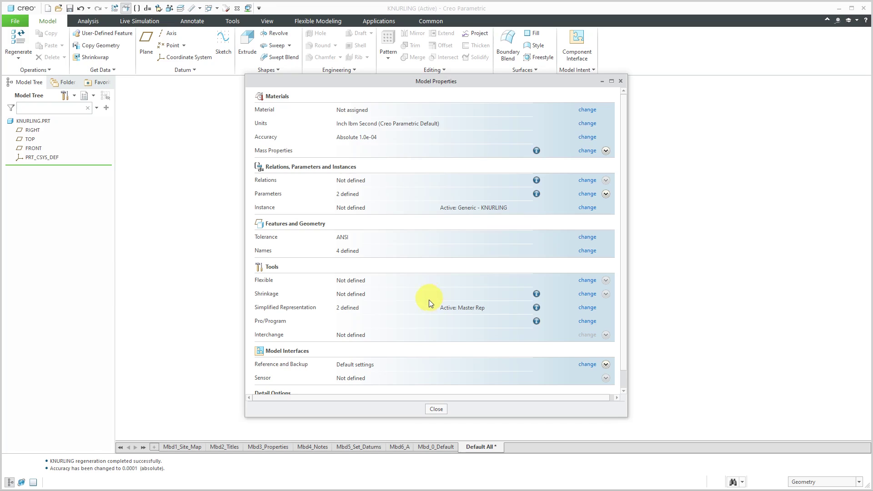
pyautogui.click(437, 409)
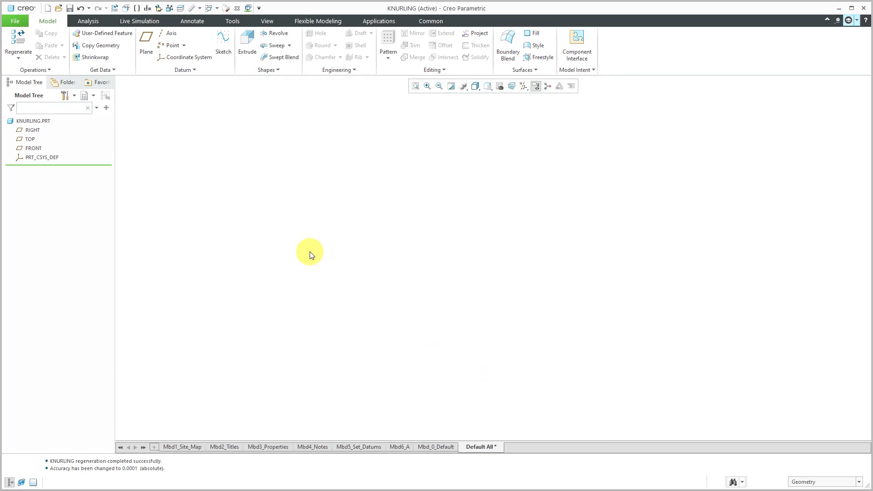
# Import SKNBR-6.35-8SET.stp from CAD-Files\General_Parts as geometry.
pyautogui.click(109, 71)
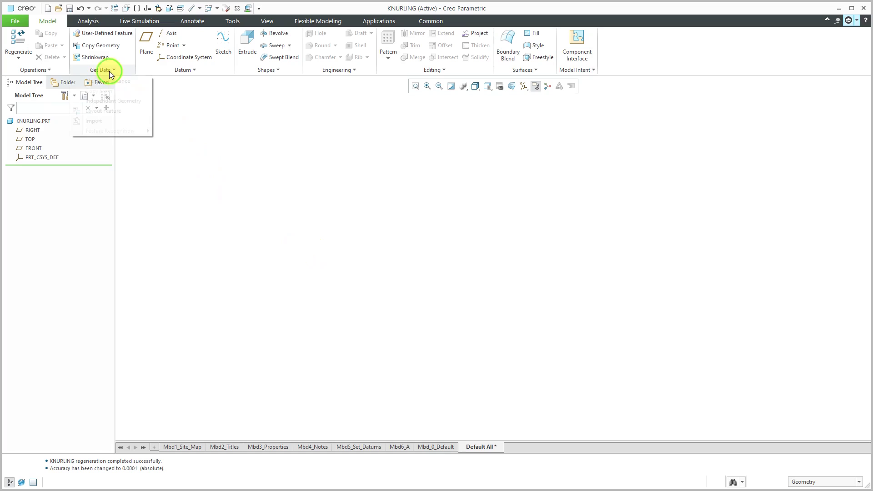
pyautogui.click(108, 122)
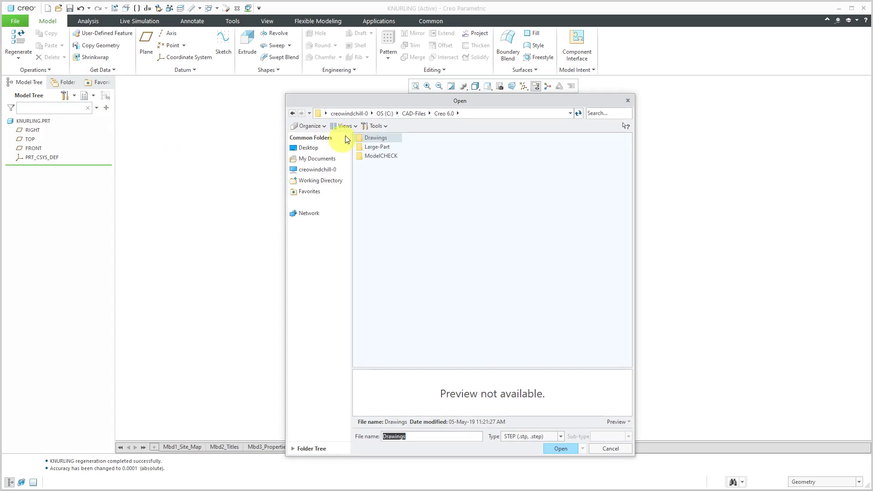
pyautogui.click(377, 114)
pyautogui.doubleClick(393, 272)
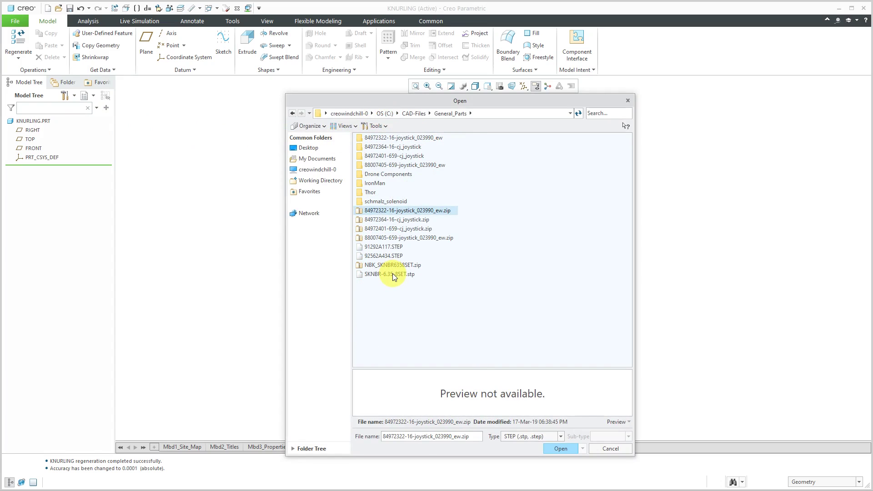
pyautogui.doubleClick(392, 274)
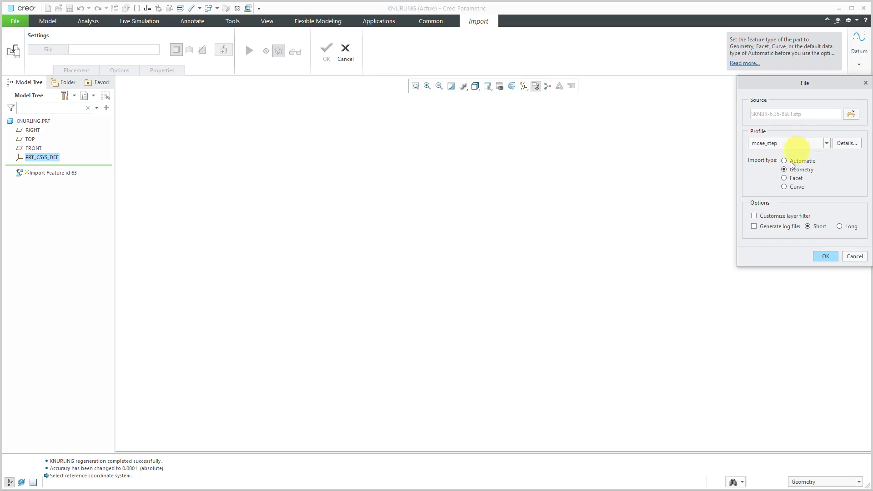
pyautogui.click(826, 257)
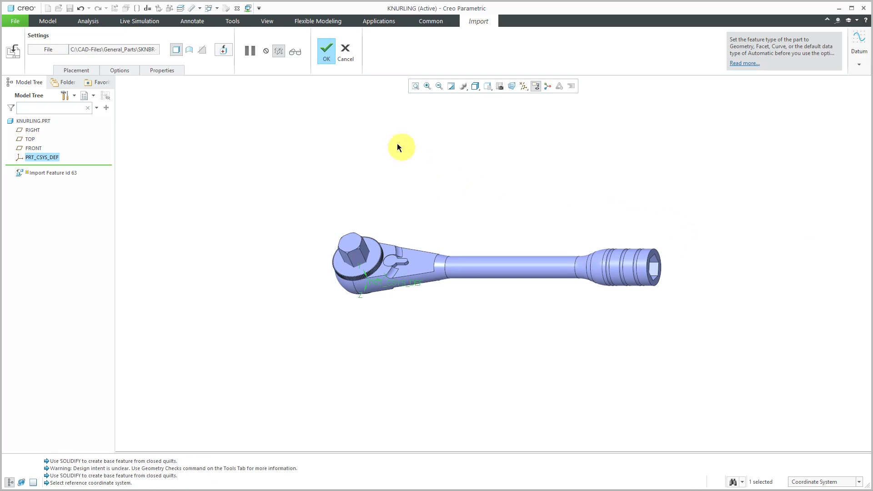
pyautogui.click(326, 55)
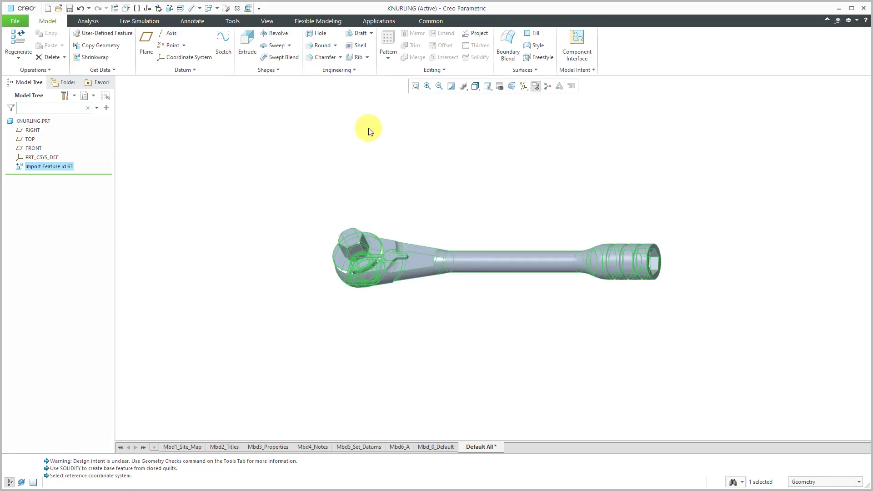
# Turn on the display of datum axes and datum planes.
pyautogui.moveTo(446, 182); pyautogui.dragTo(429, 231, button='middle')
pyautogui.click(454, 193)
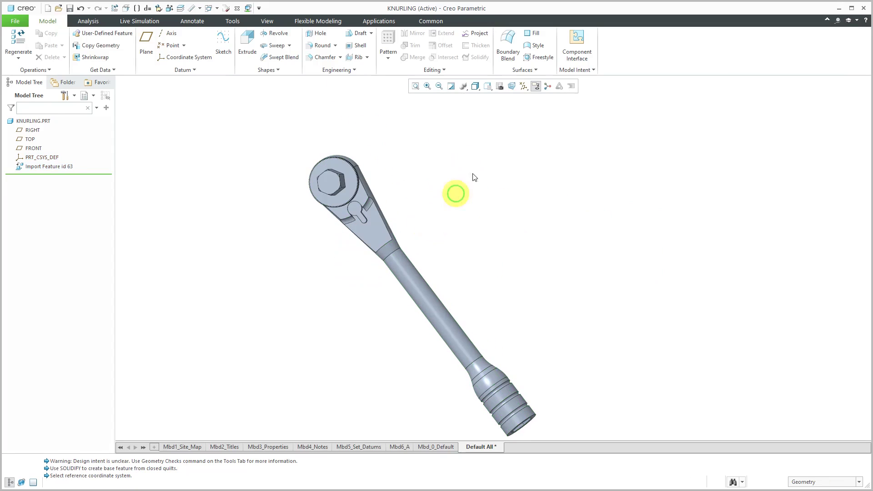
pyautogui.click(526, 87)
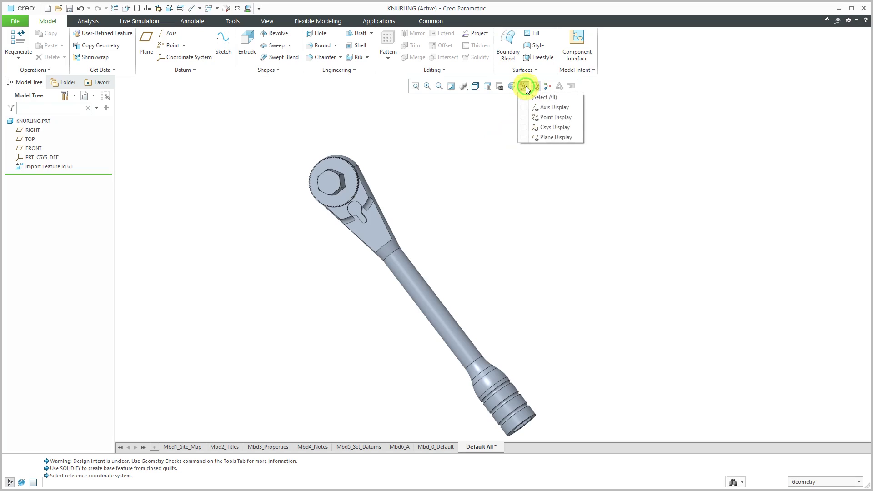
pyautogui.click(543, 107)
pyautogui.click(544, 138)
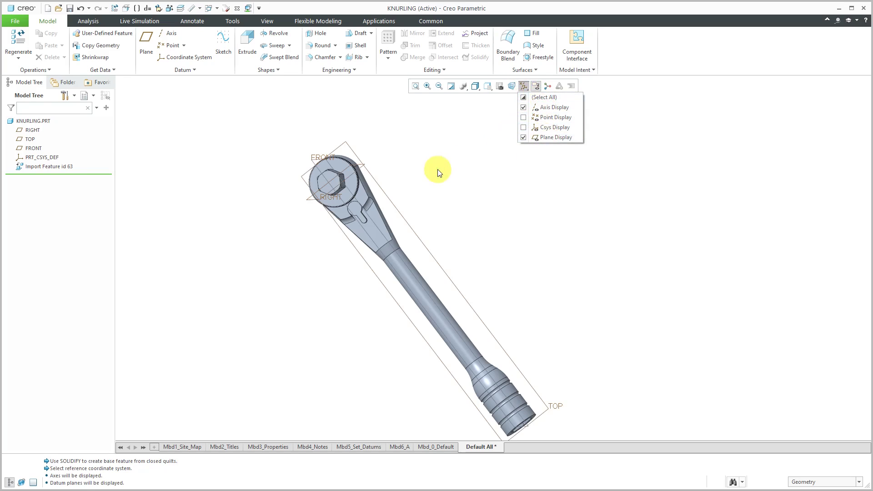
# Create datum axis A_1 through the ratchet's cylindrical shaft surface.
pyautogui.moveTo(436, 170)
pyautogui.mouseDown(button='middle')
pyautogui.moveTo(409, 170)
pyautogui.moveTo(390, 232)
pyautogui.moveTo(421, 220)
pyautogui.moveTo(405, 213)
pyautogui.mouseUp(button='middle')
pyautogui.scroll(-2, 448, 269)
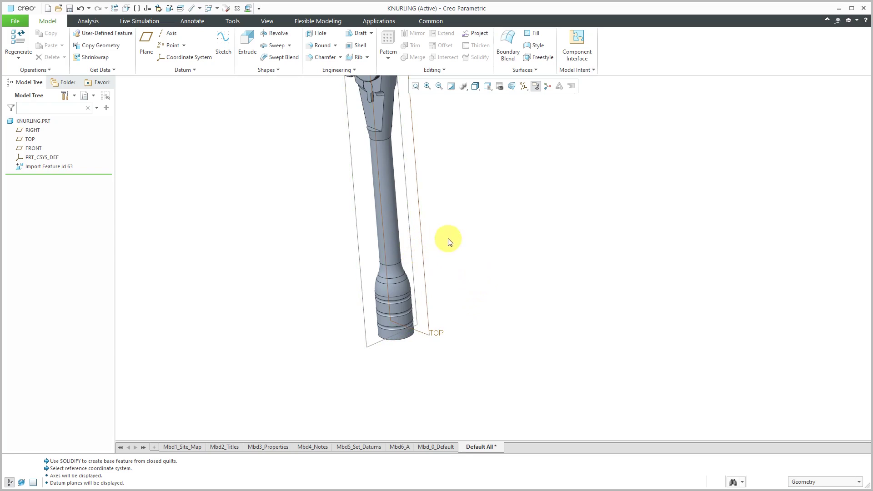
pyautogui.click(167, 34)
pyautogui.click(390, 228)
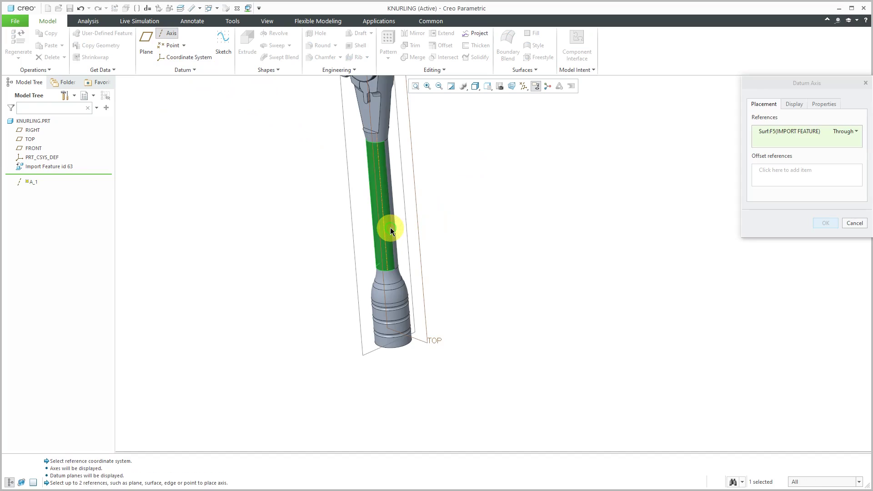
pyautogui.click(828, 222)
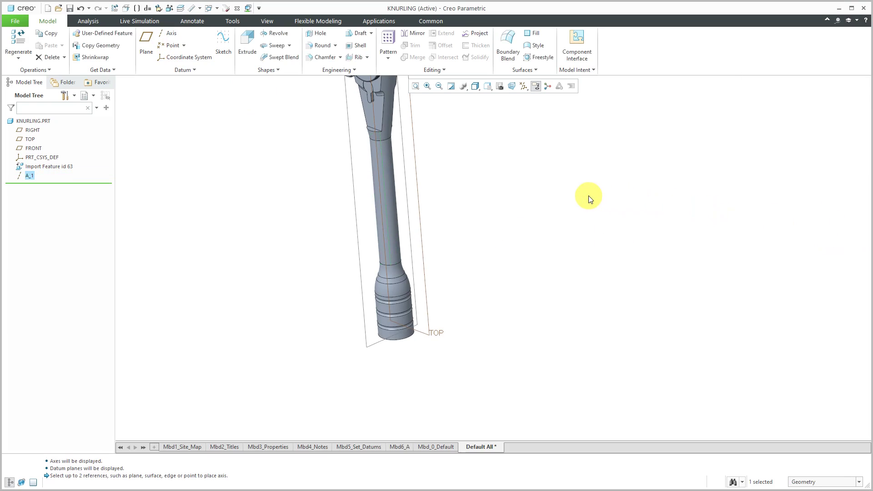
# Create datum plane DTM1 through axis A_1 parallel to TOP, then clear the selection.
pyautogui.click(151, 54)
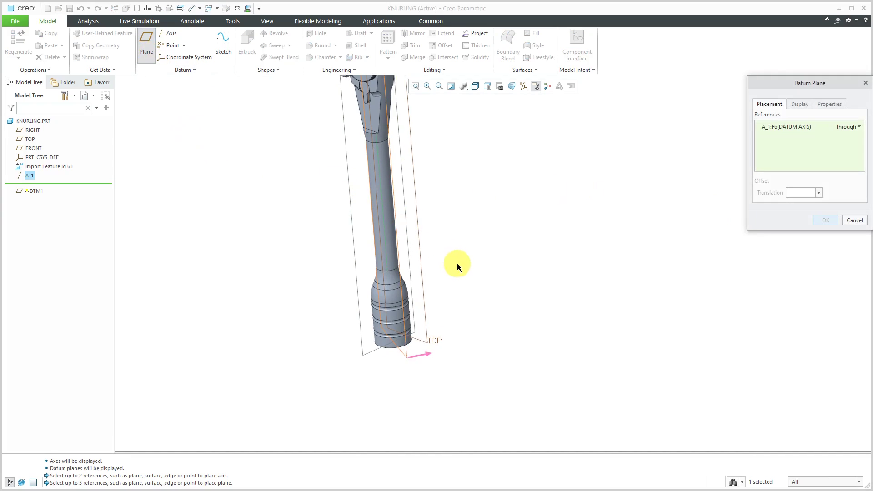
pyautogui.keyDown('ctrl'); pyautogui.click(426, 312); pyautogui.keyUp('ctrl')
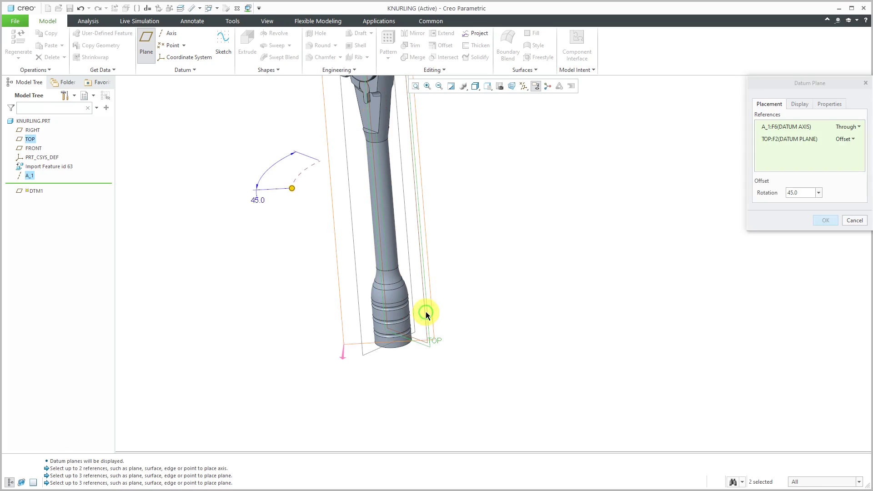
pyautogui.click(853, 139)
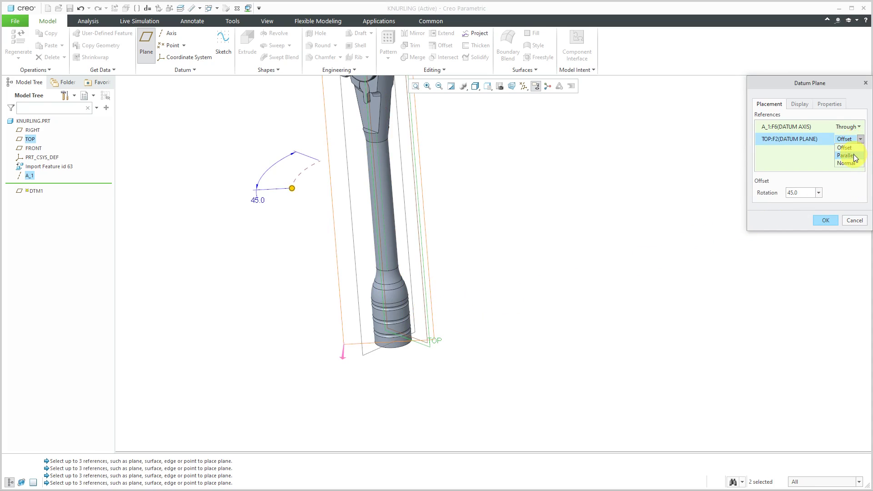
pyautogui.click(855, 156)
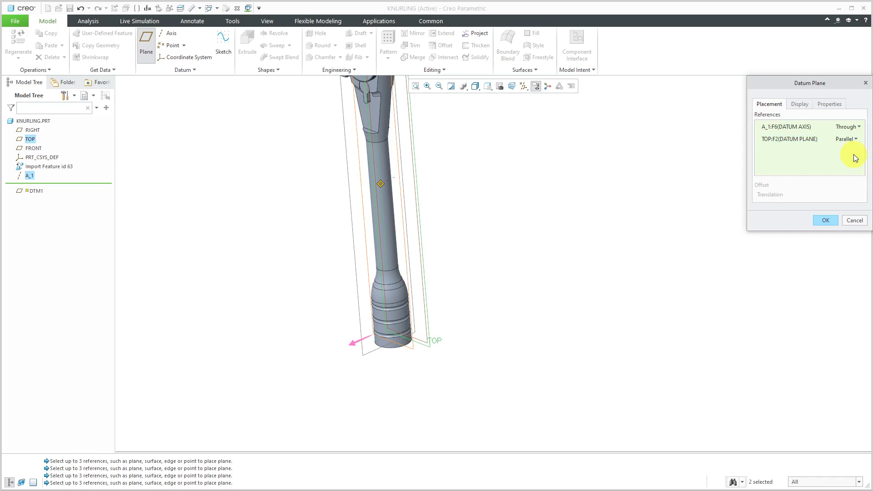
pyautogui.click(824, 222)
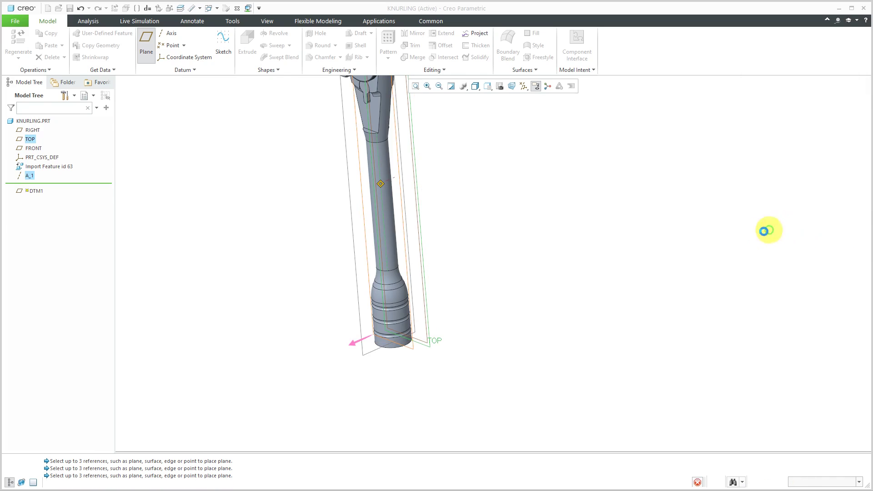
pyautogui.click(611, 284)
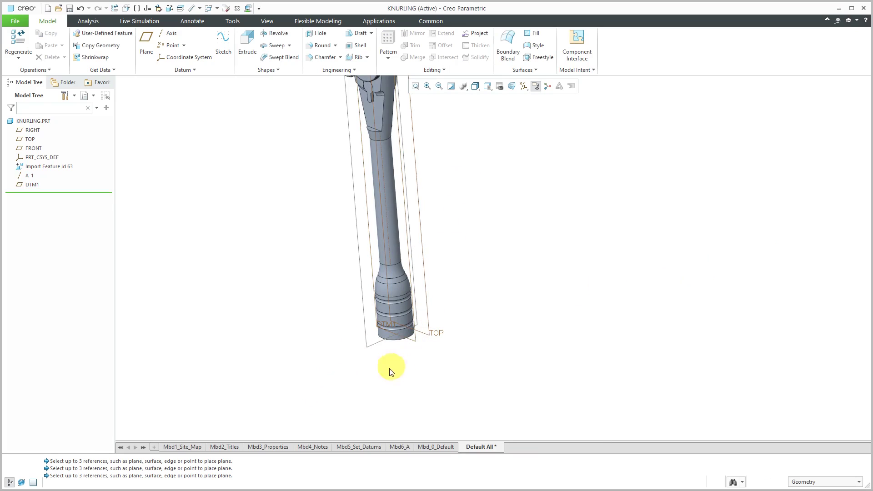
# Remove the three groove surfaces and the rounded band above them from the grip.
pyautogui.scroll(-5, 385, 351)
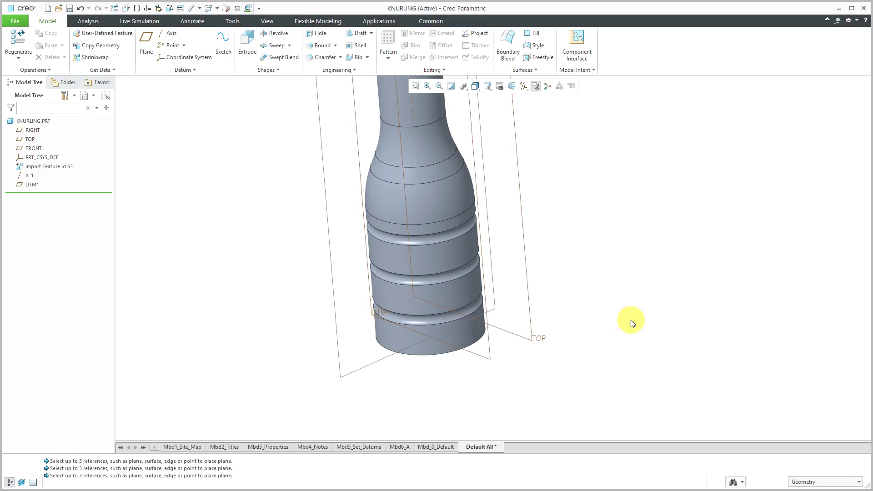
pyautogui.scroll(-2, 423, 332)
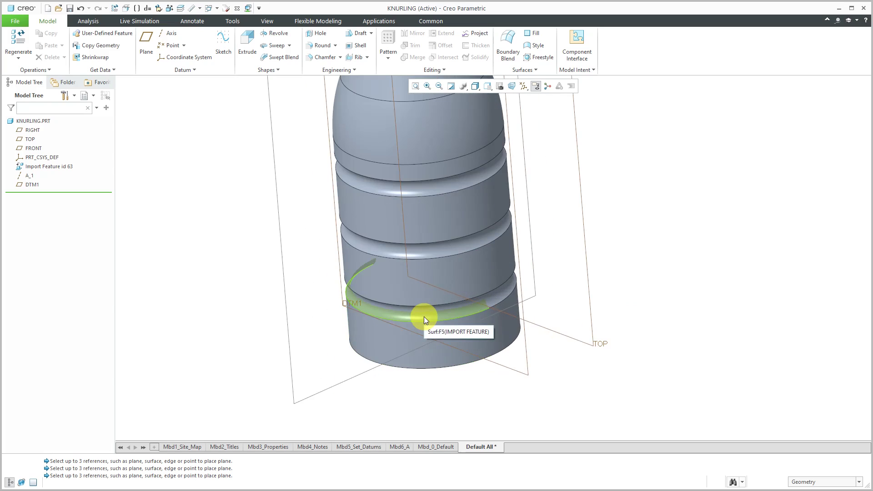
pyautogui.click(424, 317)
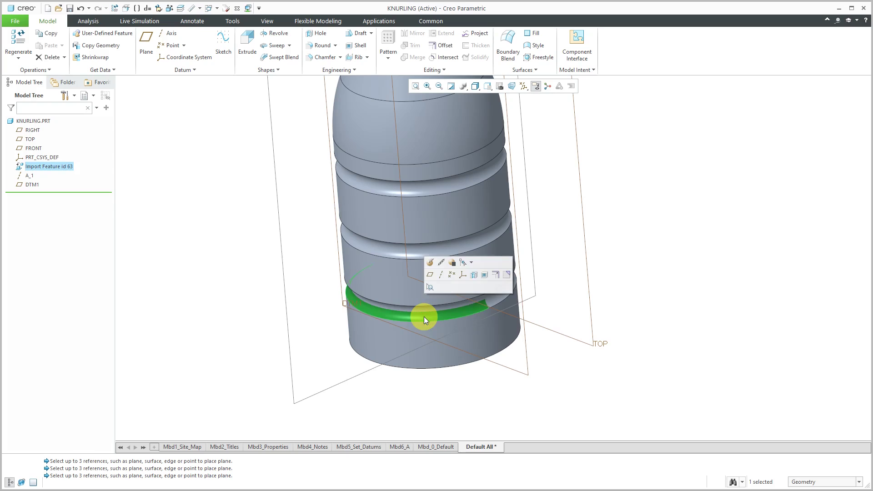
pyautogui.keyDown('ctrl'); pyautogui.click(409, 253); pyautogui.keyUp('ctrl')
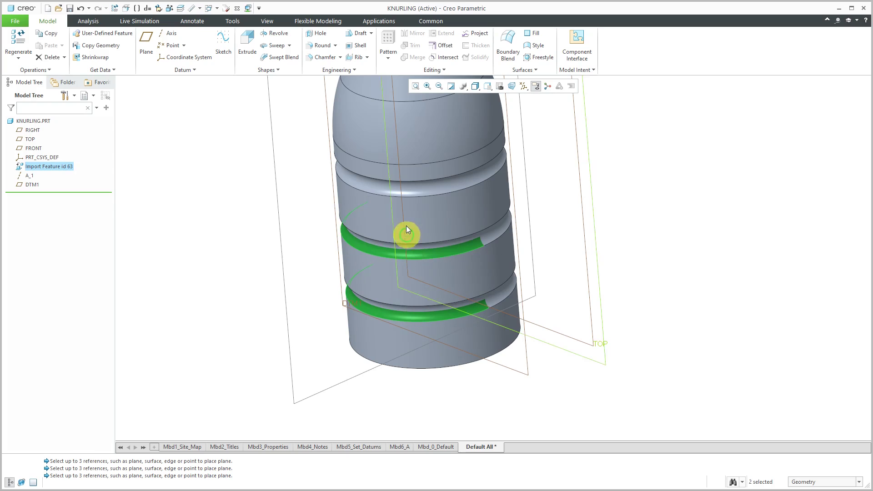
pyautogui.keyDown('ctrl'); pyautogui.click(412, 192); pyautogui.keyUp('ctrl')
pyautogui.keyDown('ctrl'); pyautogui.click(412, 154); pyautogui.keyUp('ctrl')
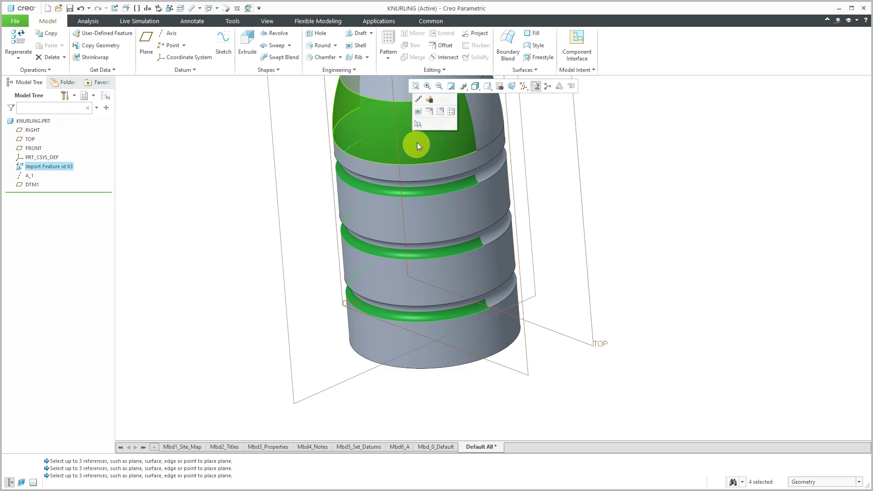
pyautogui.click(441, 111)
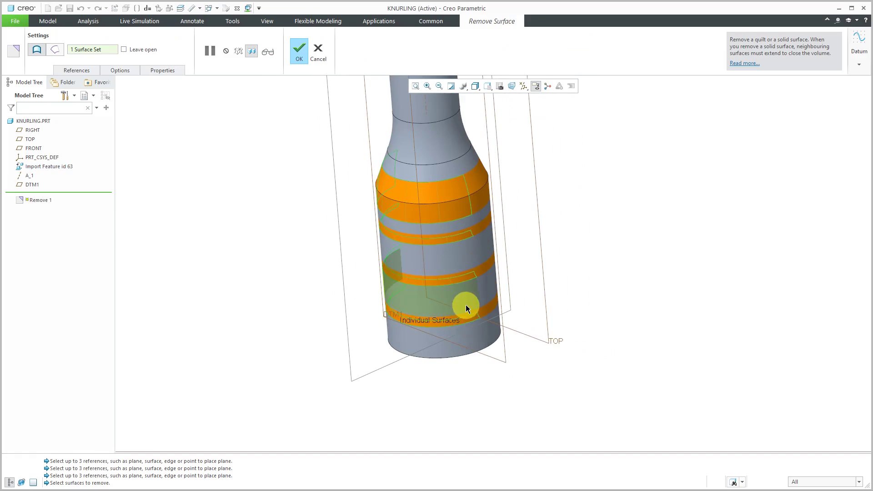
pyautogui.moveTo(464, 302)
pyautogui.mouseDown(button='middle')
pyautogui.moveTo(493, 277)
pyautogui.moveTo(476, 288)
pyautogui.moveTo(492, 282)
pyautogui.moveTo(488, 294)
pyautogui.mouseUp(button='middle')
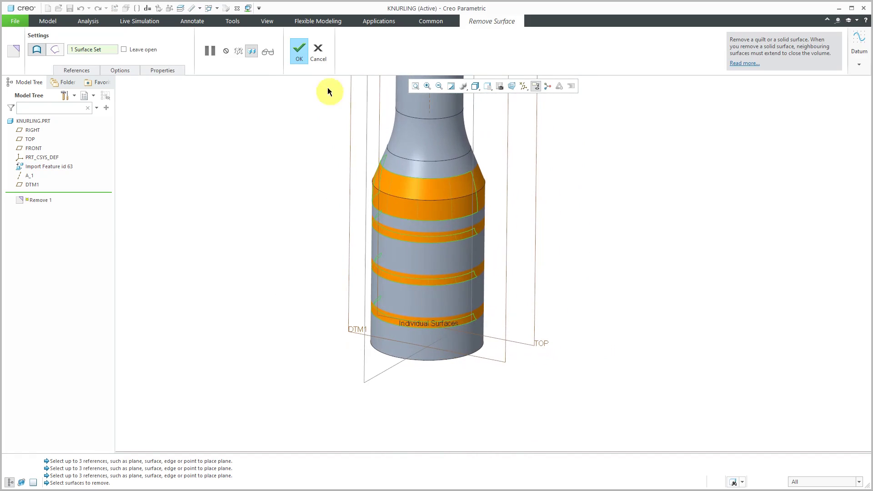
pyautogui.click(298, 50)
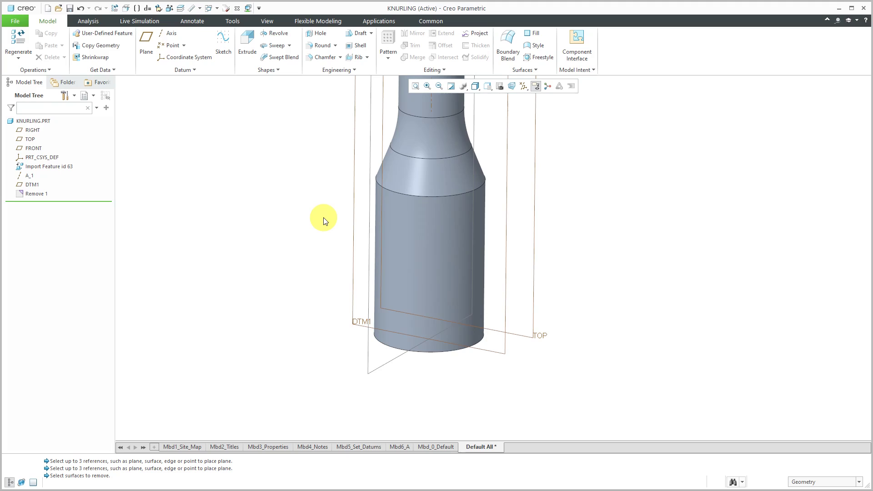
# Start a helical sweep whose profile sketch lies on DTM1, oriented to the bottom face.
pyautogui.click(291, 46)
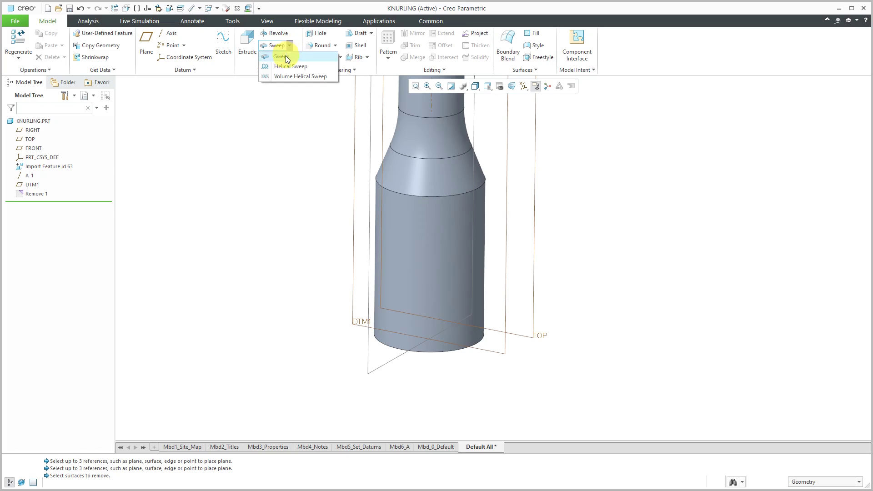
pyautogui.click(287, 66)
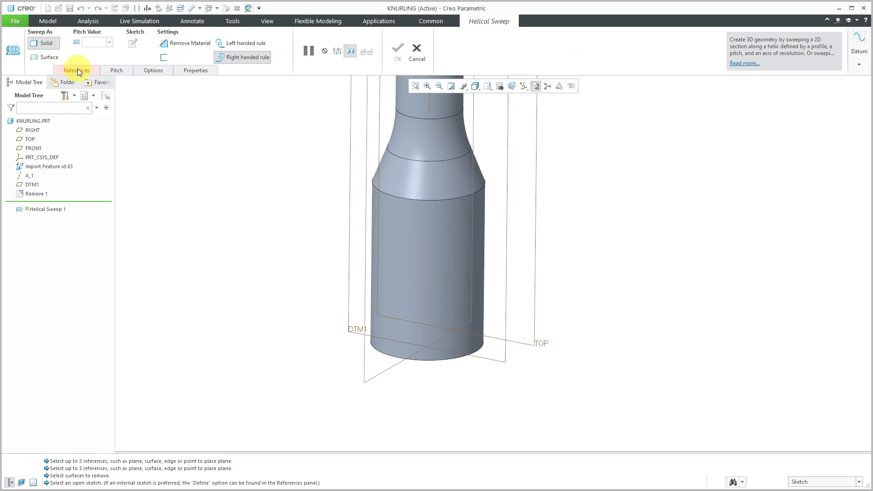
pyautogui.click(77, 69)
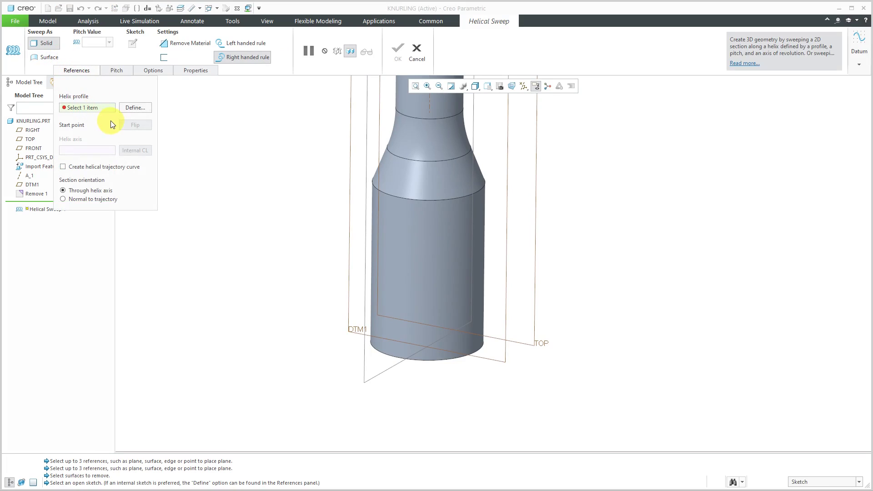
pyautogui.click(135, 107)
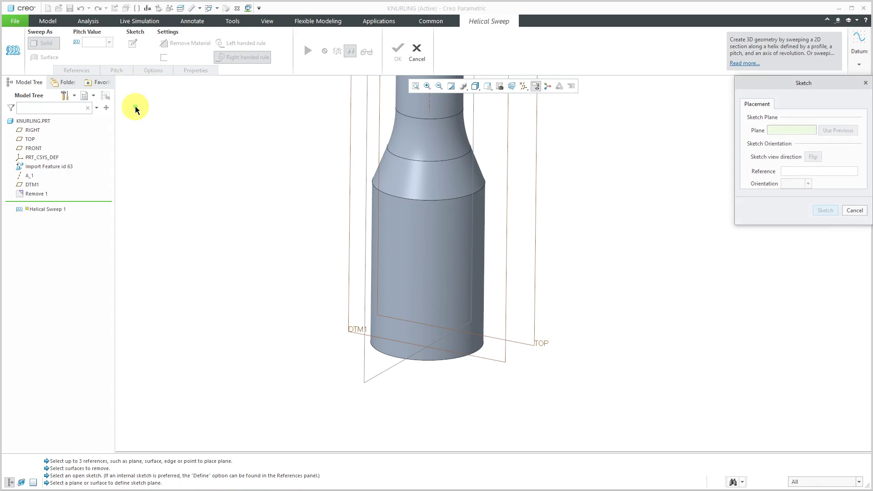
pyautogui.click(350, 259)
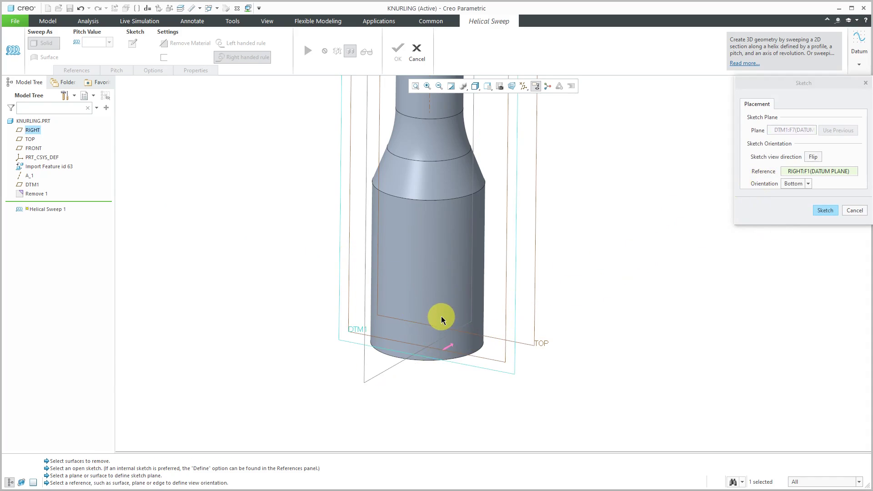
pyautogui.moveTo(445, 316); pyautogui.dragTo(450, 279, button='middle')
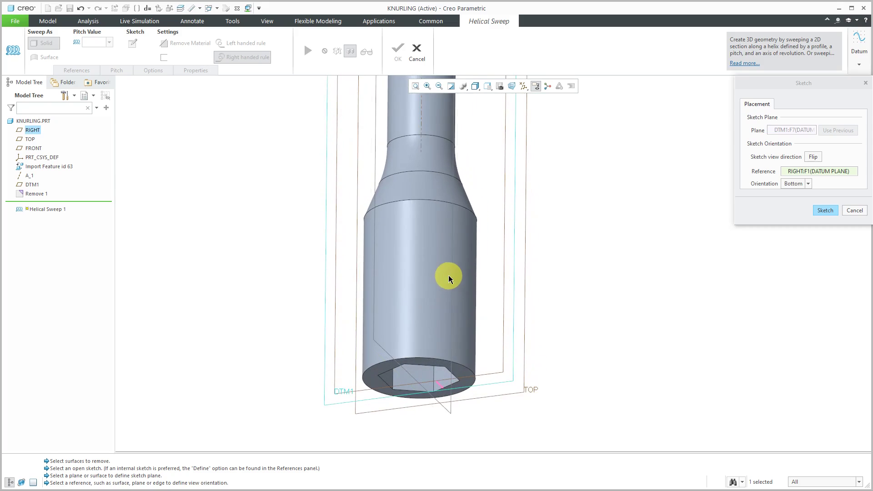
pyautogui.click(465, 379)
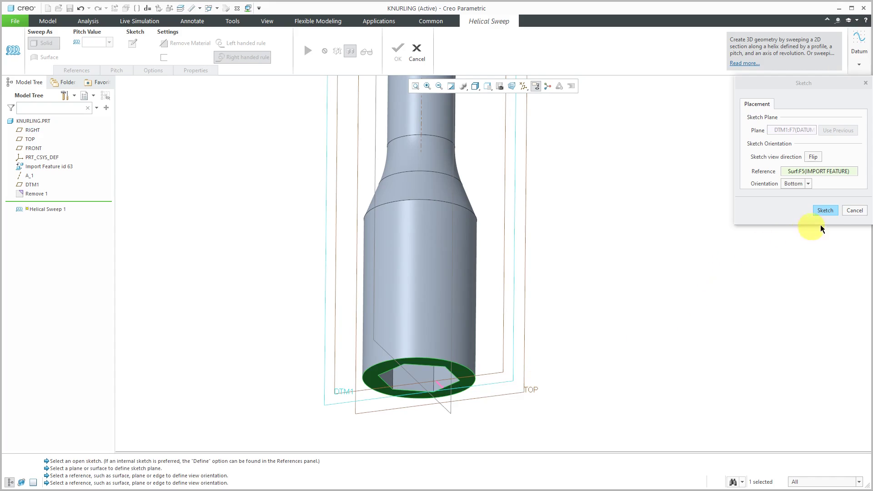
pyautogui.click(827, 211)
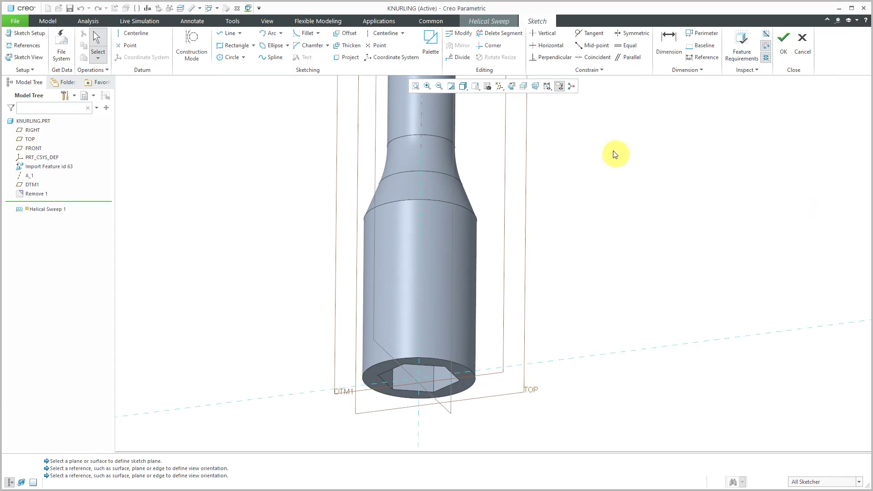
# Hide the datum items and draw the helix axis centerline along the part's axis.
pyautogui.click(512, 89)
pyautogui.scroll(-3, 499, 429)
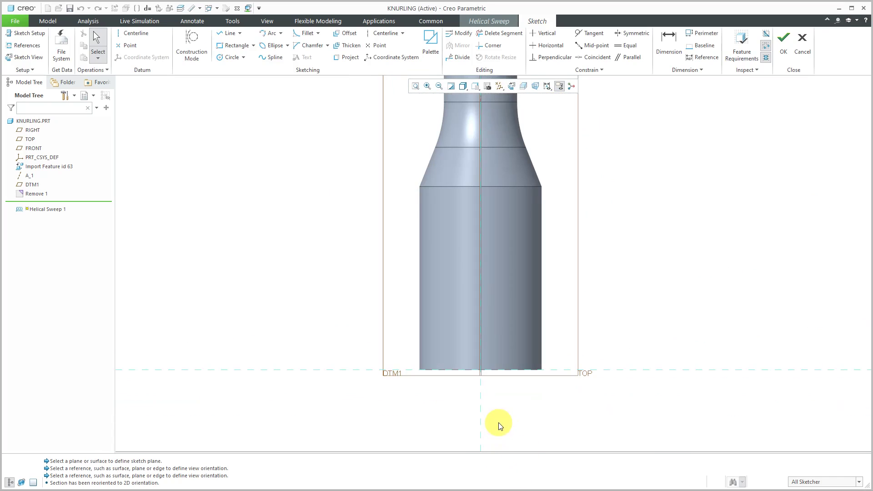
pyautogui.scroll(-2, 533, 292)
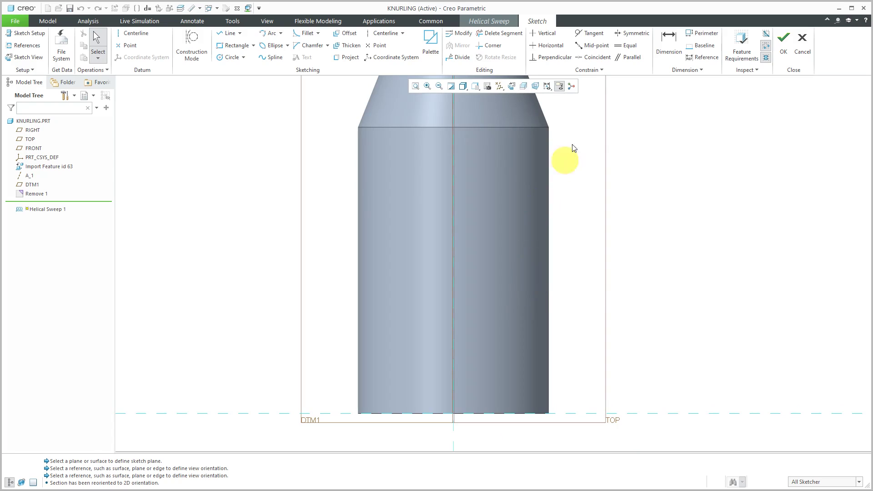
pyautogui.click(501, 87)
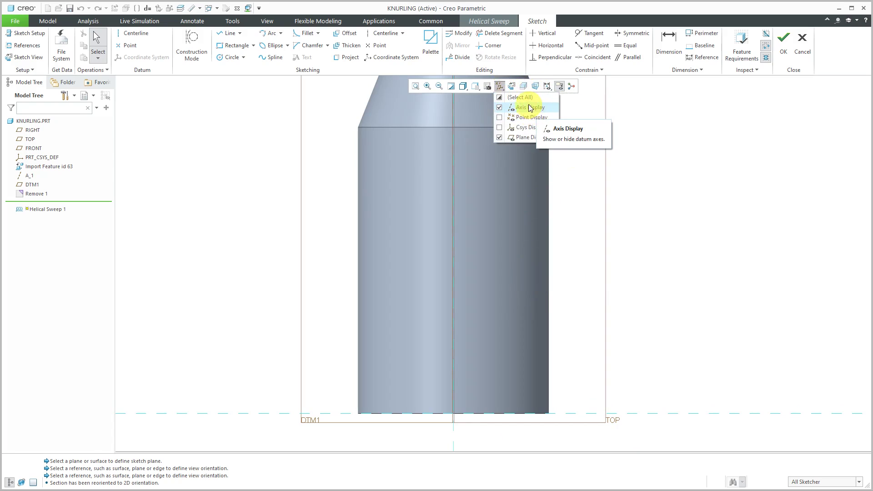
pyautogui.click(516, 97)
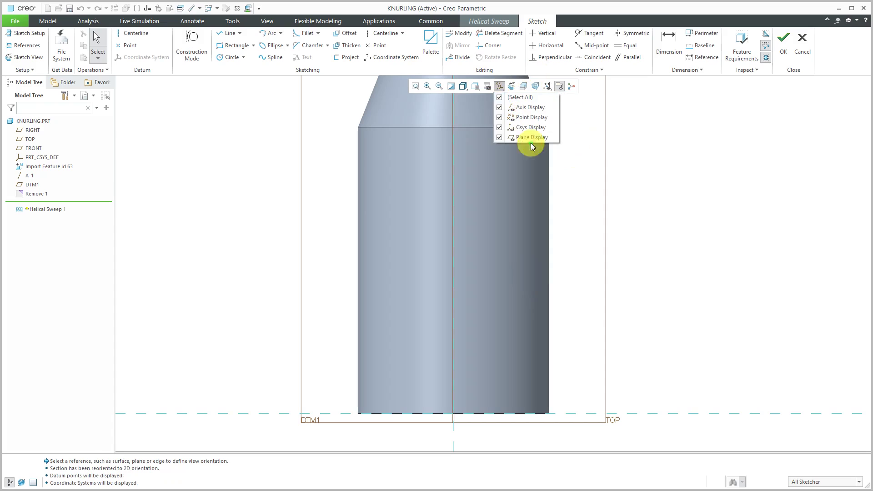
pyautogui.click(517, 97)
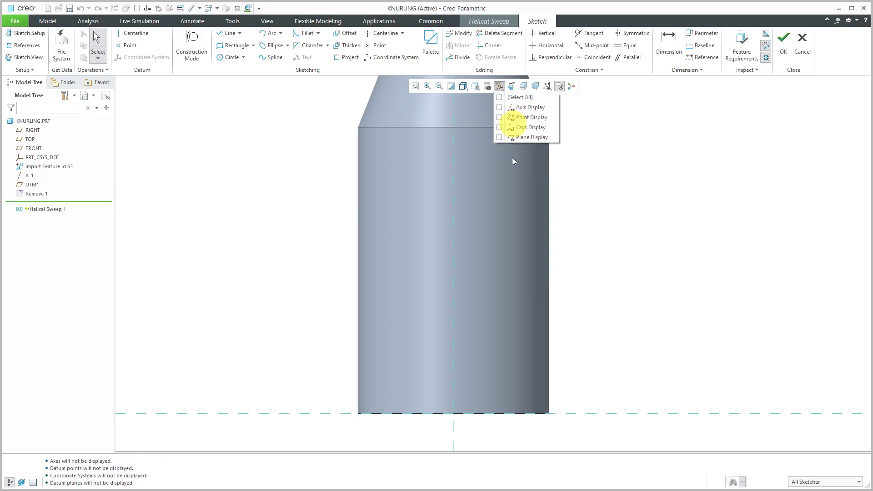
pyautogui.click(386, 36)
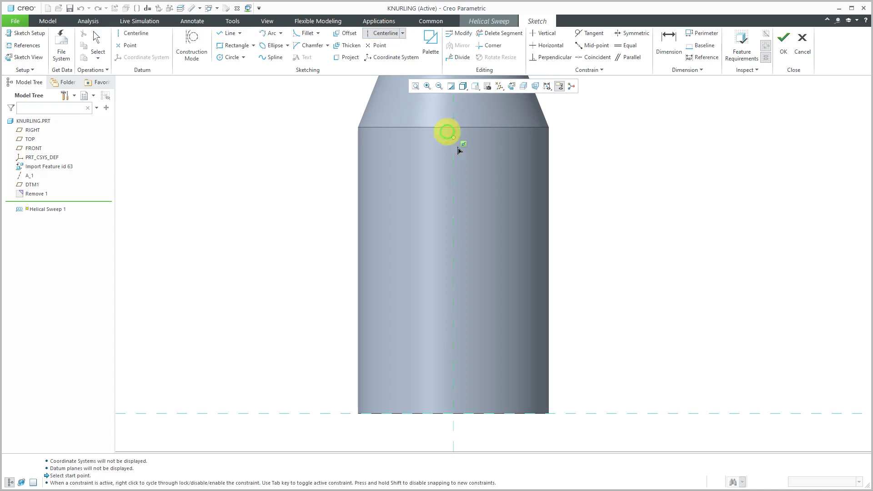
pyautogui.click(454, 185)
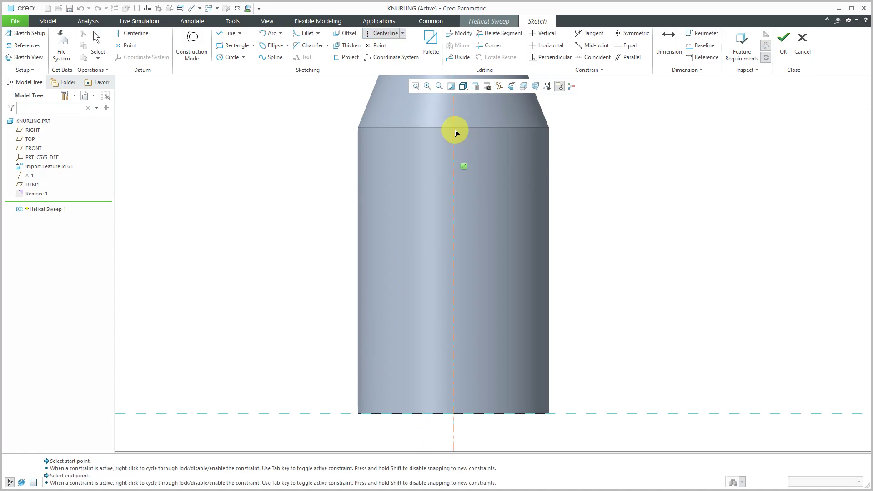
pyautogui.click(455, 132)
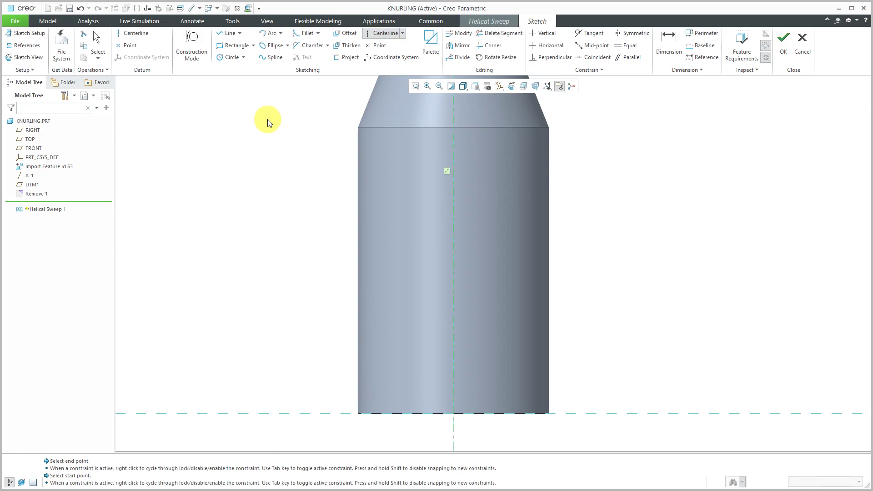
pyautogui.middleClick(267, 119)
pyautogui.rightClick(267, 119)
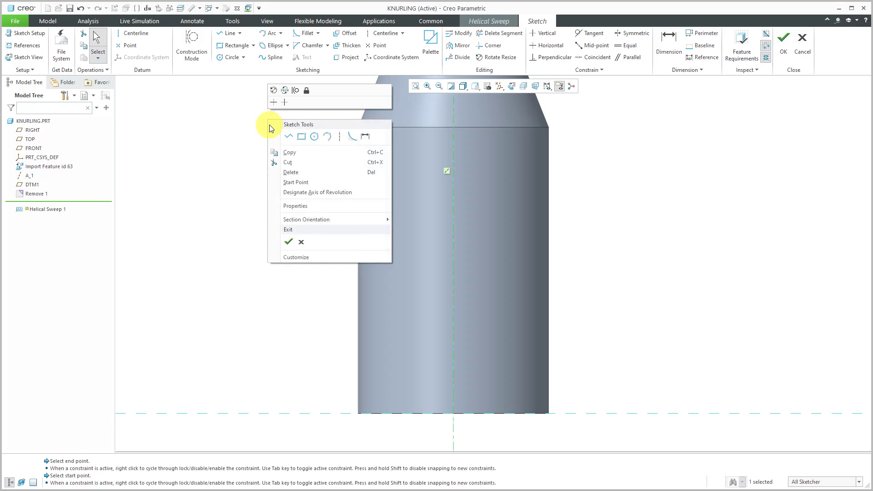
pyautogui.click(238, 163)
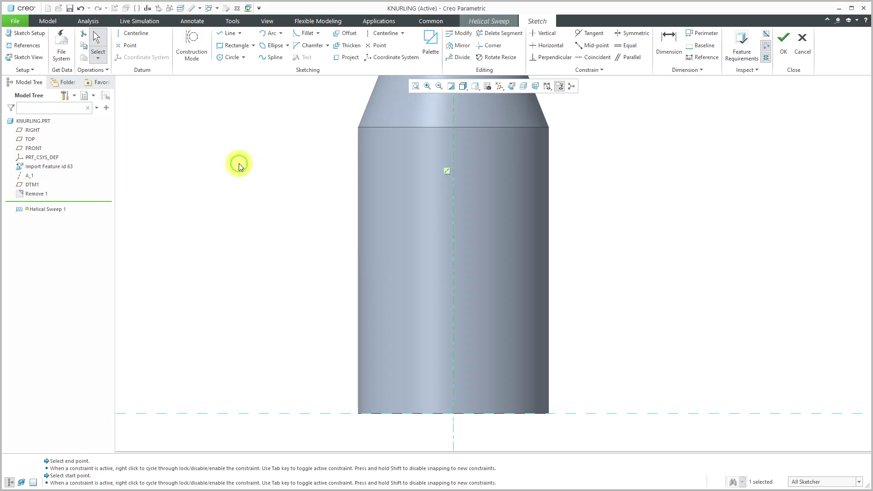
pyautogui.click(238, 163)
# Add the grip's top edge and left silhouette edge as sketch references.
pyautogui.rightClick(240, 167)
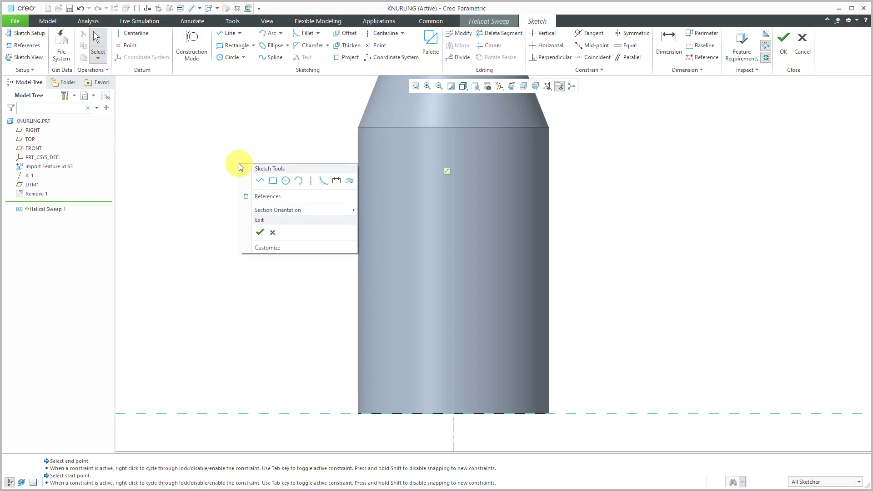
pyautogui.click(273, 194)
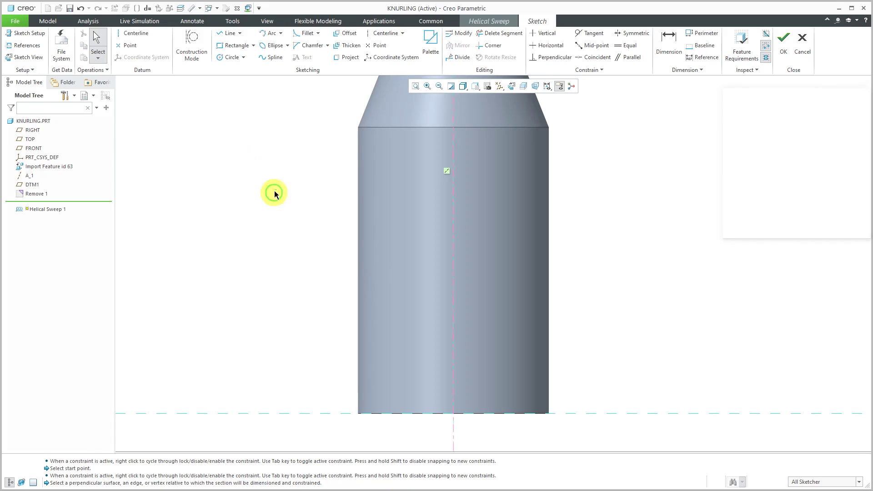
pyautogui.click(384, 129)
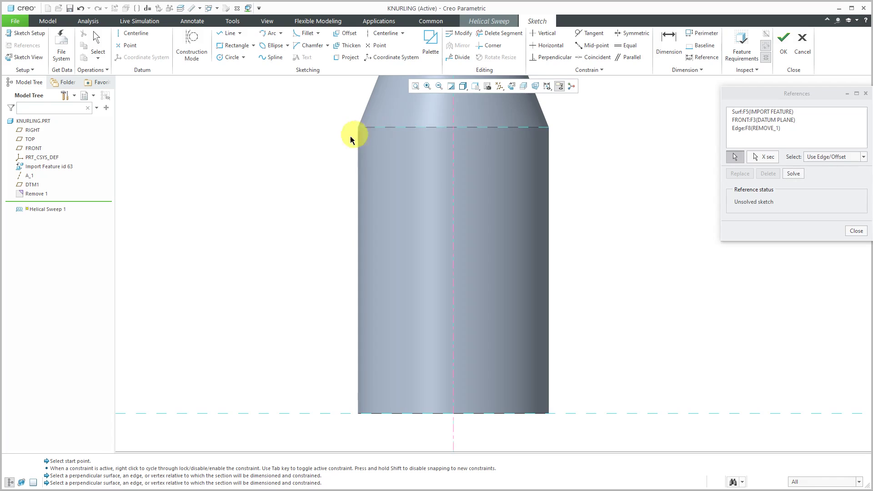
pyautogui.click(358, 165)
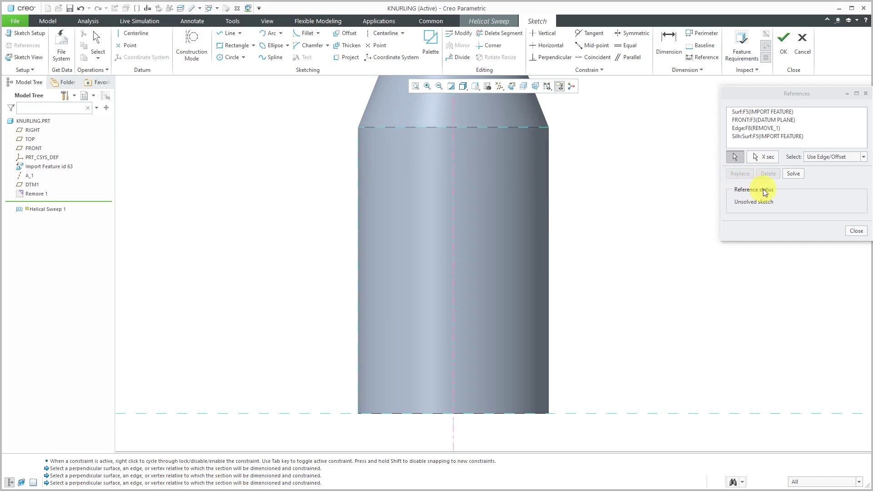
pyautogui.click(796, 174)
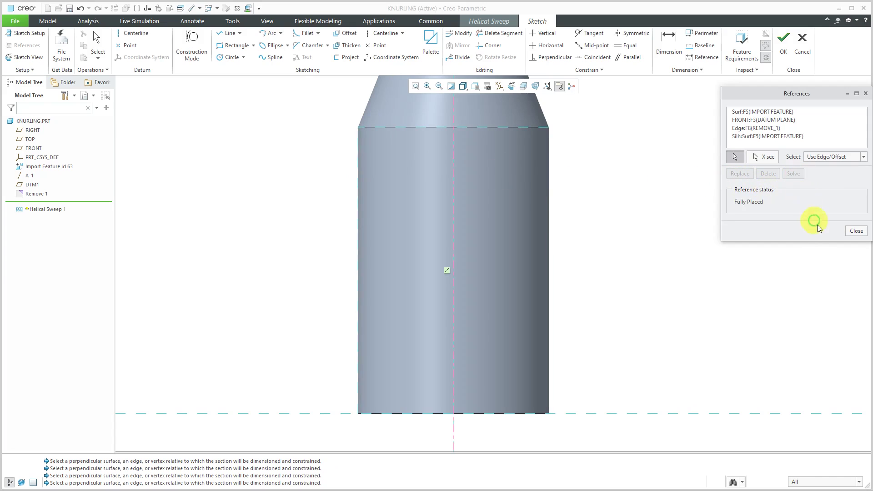
pyautogui.click(857, 231)
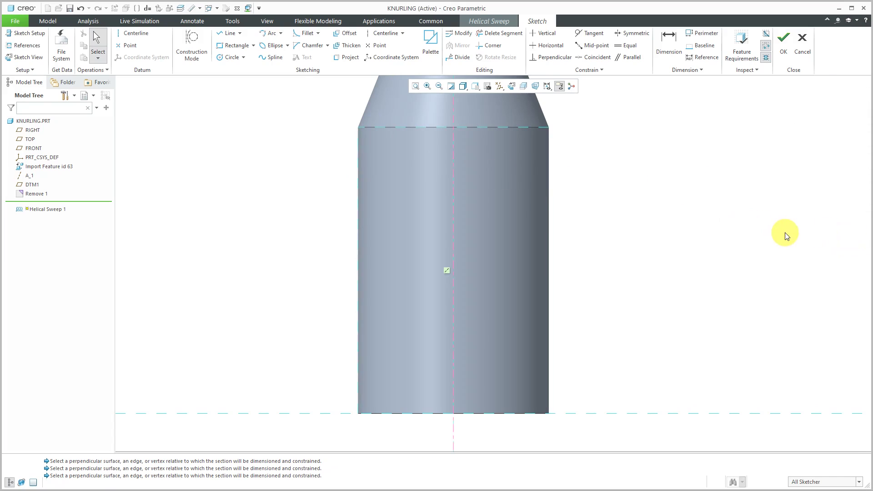
# Draw a vertical line down the cylinder's left edge, ending just below the bottom.
pyautogui.click(222, 39)
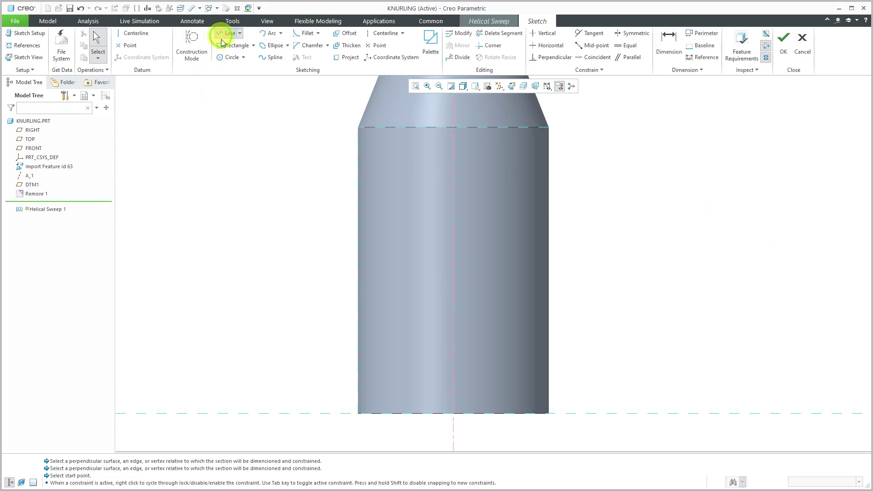
pyautogui.click(363, 132)
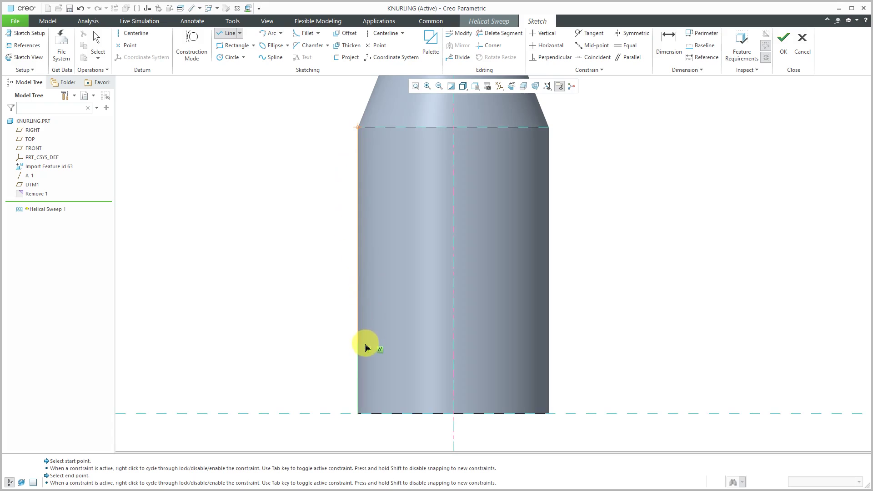
pyautogui.click(362, 432)
pyautogui.middleClick(313, 372)
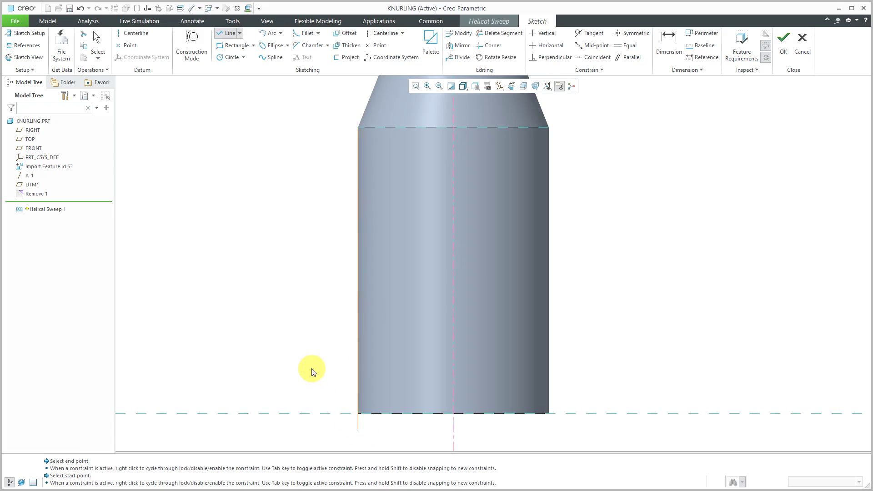
pyautogui.middleClick(313, 371)
pyautogui.click(360, 194)
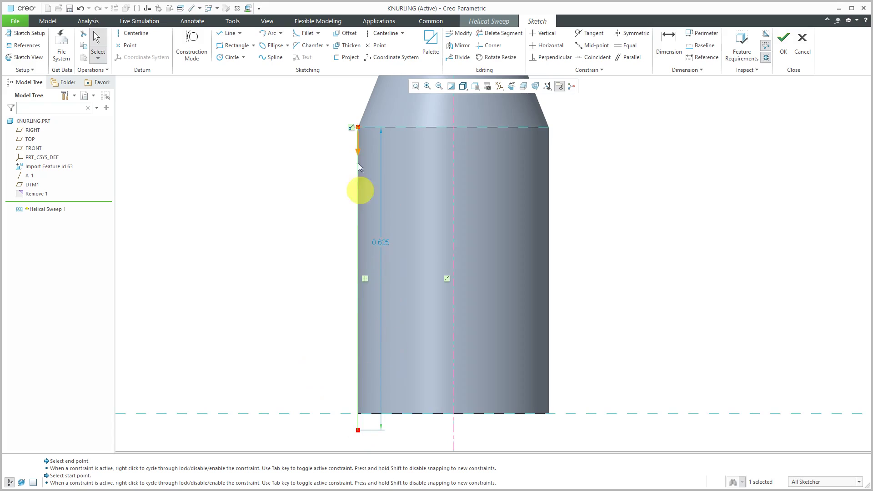
# Dimension the line's lower endpoint 0.025 below the bottom edge and finish the sketch.
pyautogui.scroll(-2, 358, 163)
pyautogui.scroll(3, 367, 304)
pyautogui.scroll(2, 313, 359)
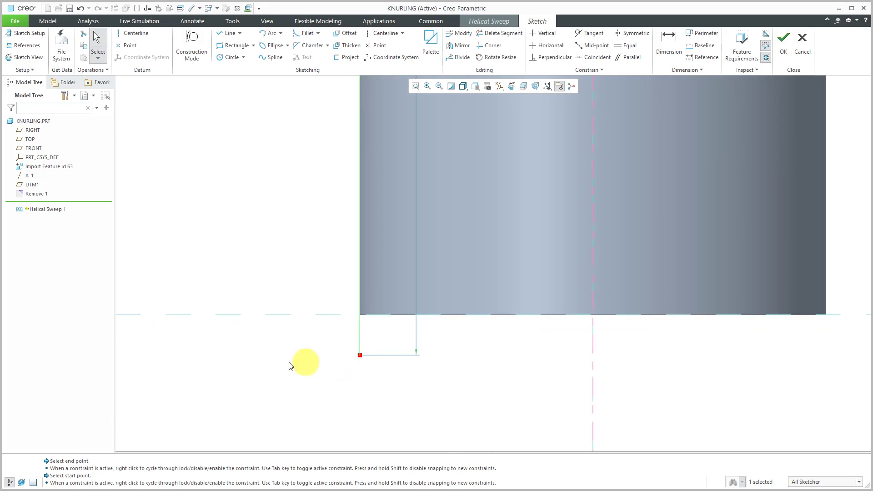
pyautogui.rightClick(279, 363)
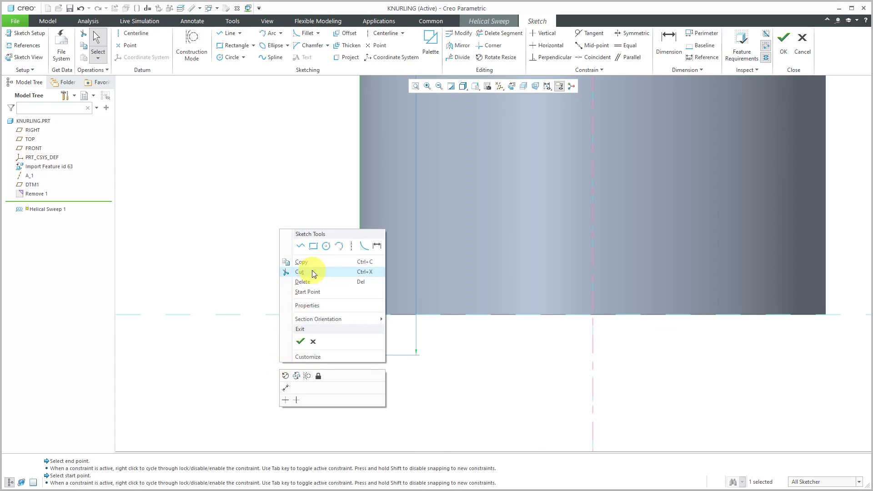
pyautogui.click(378, 246)
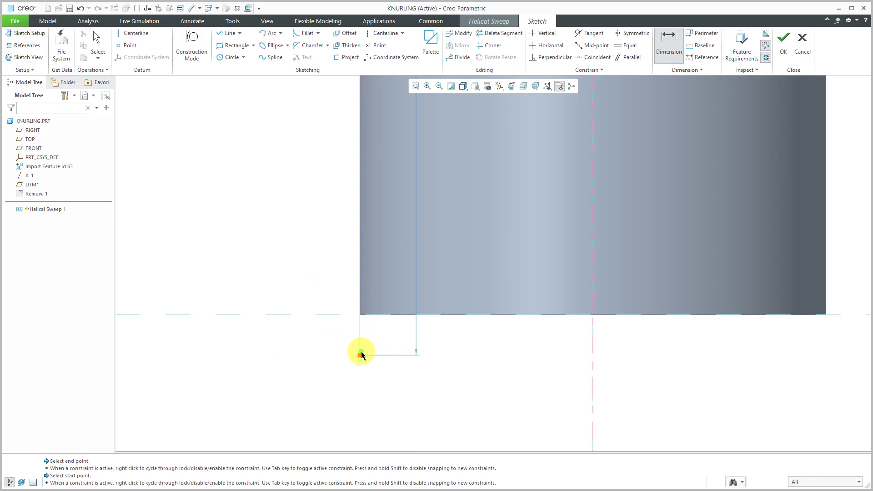
pyautogui.click(360, 356)
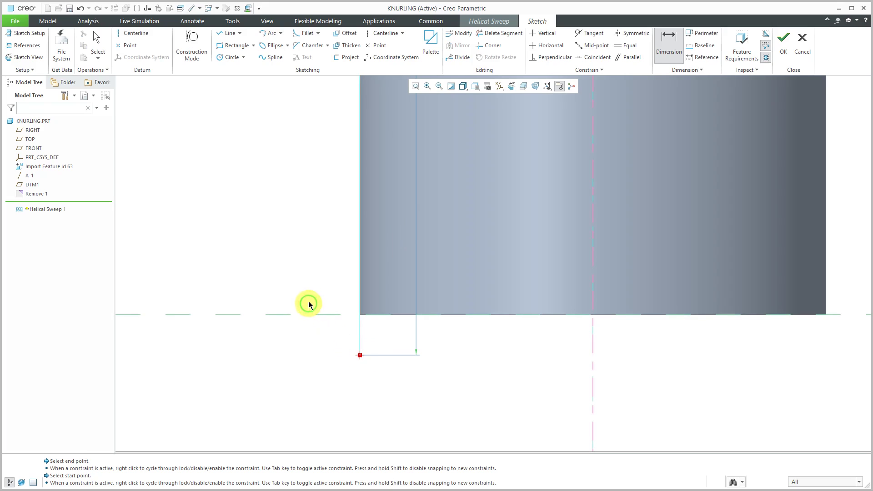
pyautogui.middleClick(296, 282)
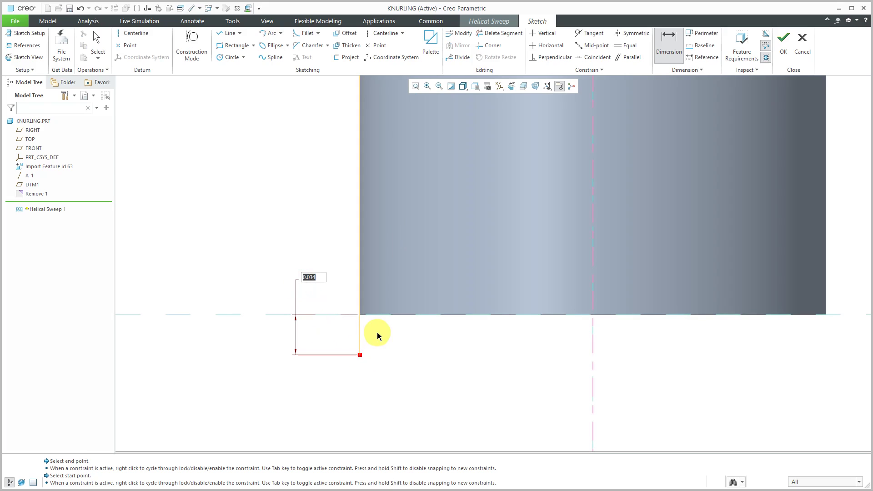
pyautogui.press('BackSpace')
pyautogui.press('Return')
pyautogui.click(789, 56)
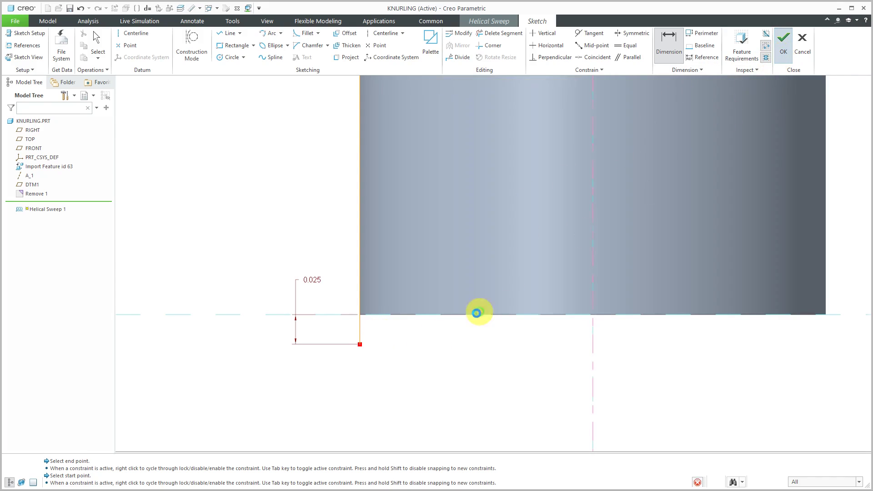
# Turn on Remove Material so the helical sweep cuts into the grip.
pyautogui.scroll(5, 386, 369)
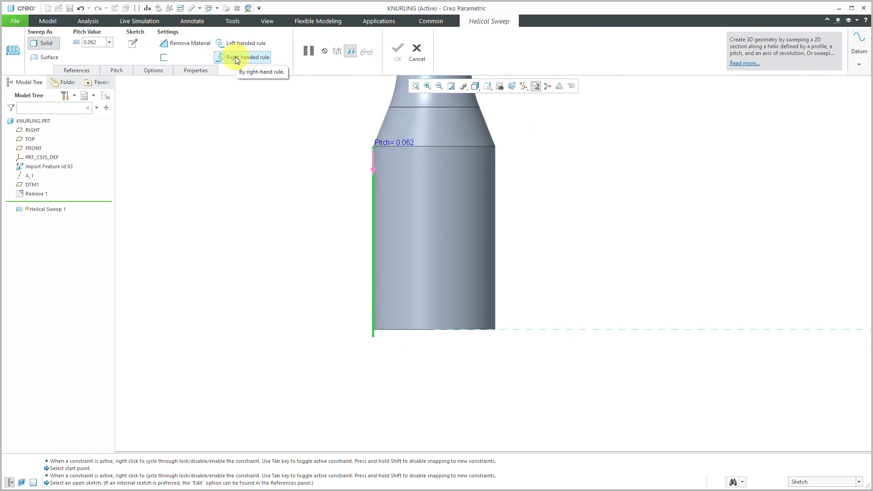
pyautogui.click(194, 43)
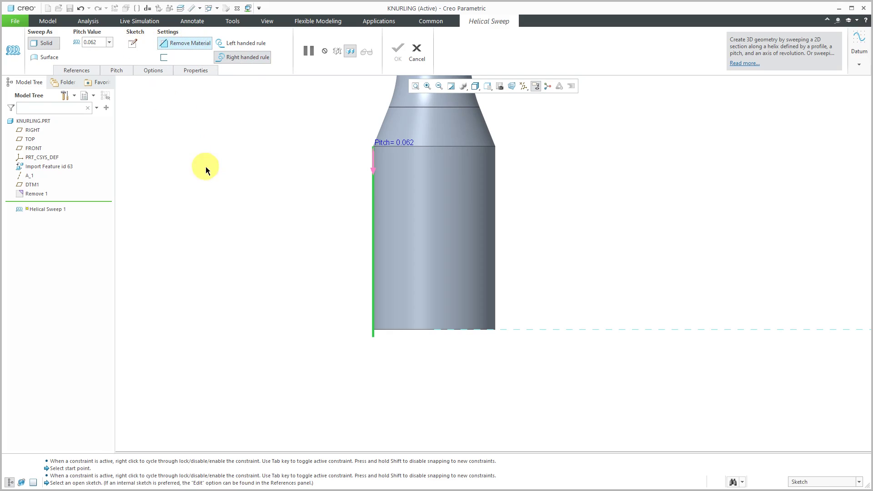
pyautogui.rightClick(235, 169)
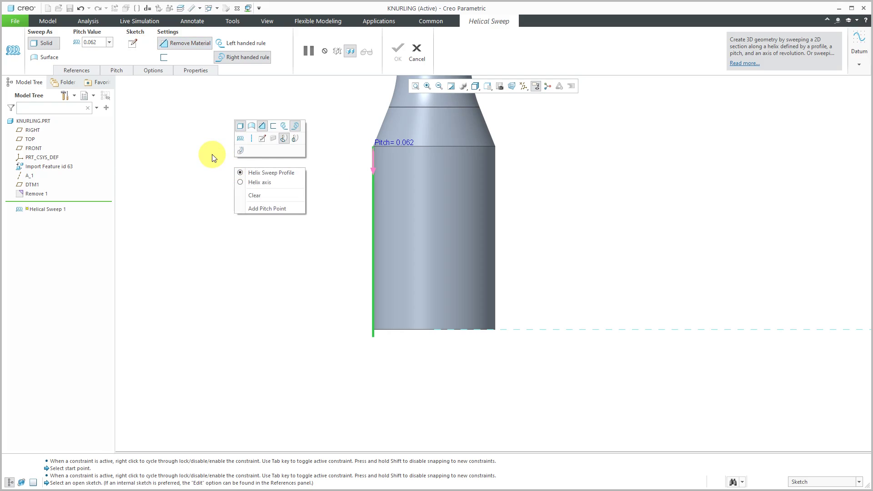
# Sketch a triangular cross-section at the cylinder's top corner edge.
pyautogui.click(262, 139)
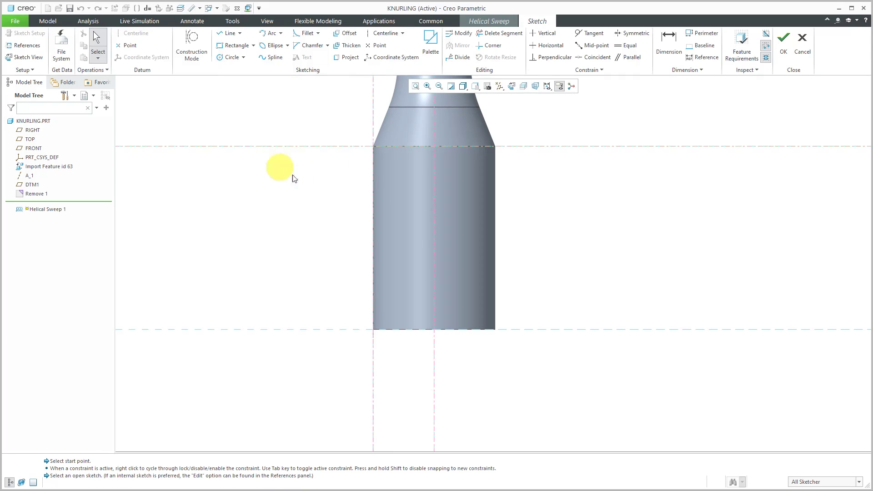
pyautogui.scroll(4, 356, 151)
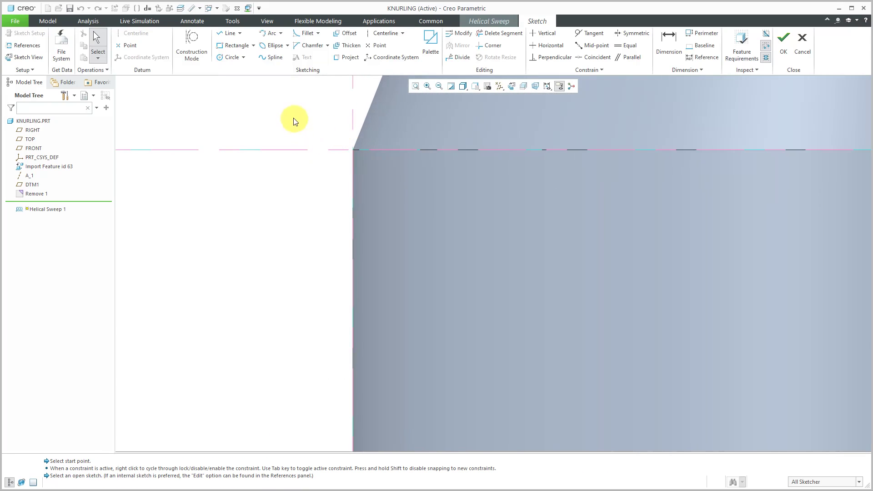
pyautogui.rightClick(293, 119)
pyautogui.click(313, 135)
pyautogui.click(354, 150)
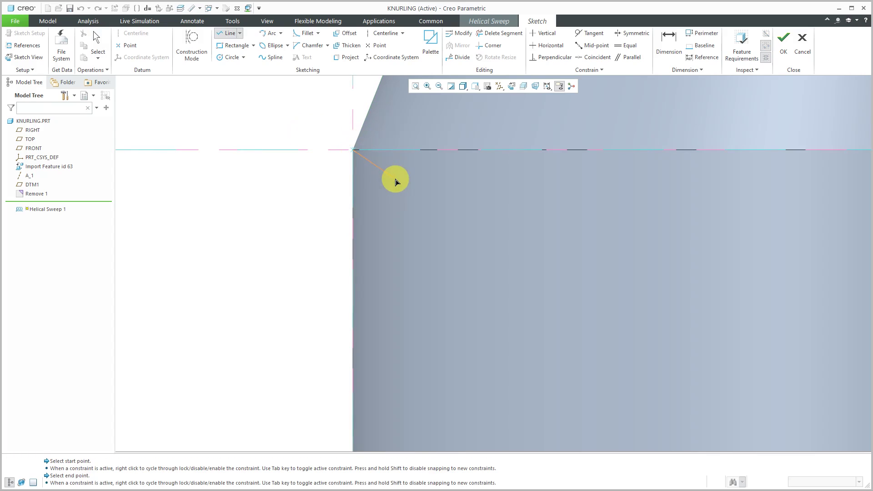
pyautogui.click(395, 179)
pyautogui.click(359, 202)
pyautogui.middleClick(354, 165)
pyautogui.click(353, 150)
pyautogui.middleClick(304, 123)
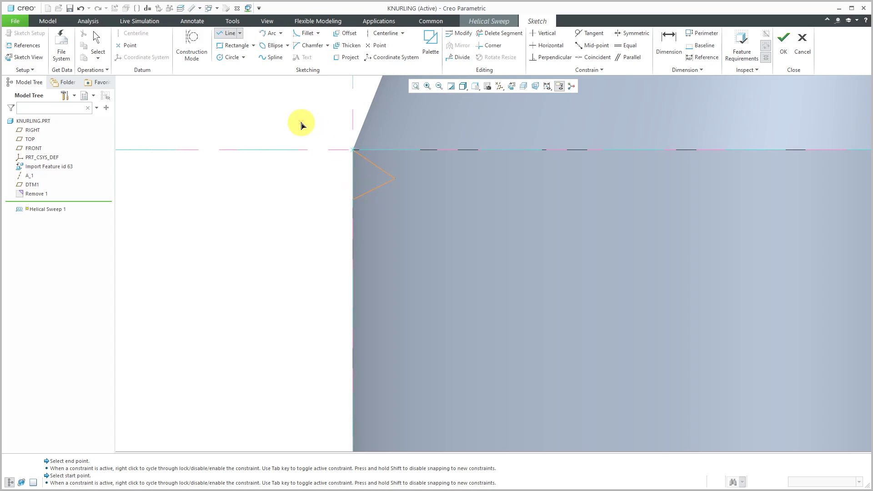
pyautogui.middleClick(302, 124)
pyautogui.scroll(3, 388, 162)
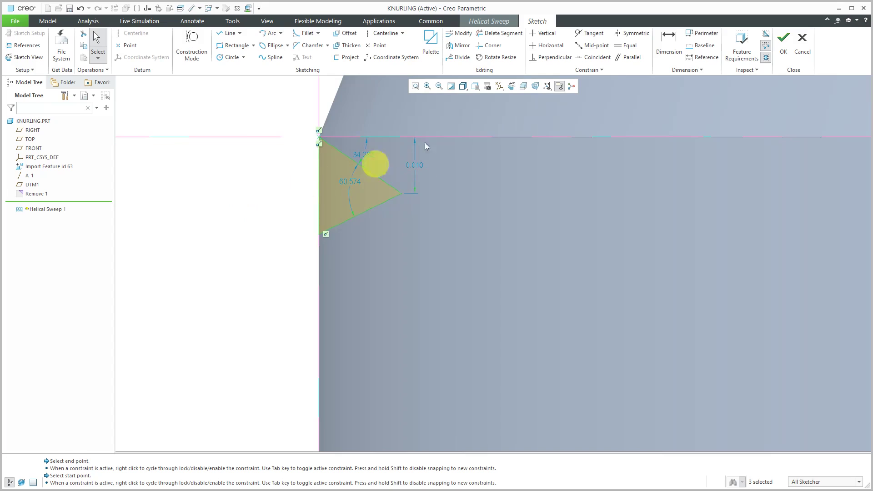
# Make the triangle's three sides equal and set its height dimension to 0.020.
pyautogui.click(630, 46)
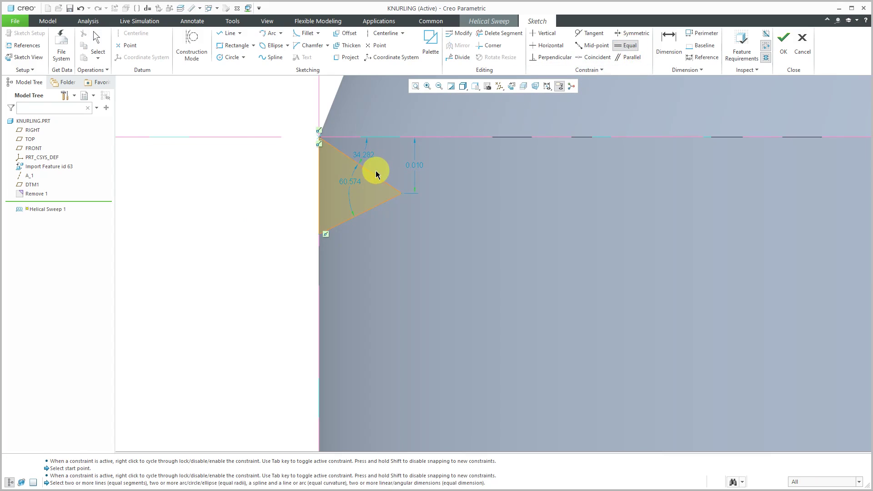
pyautogui.click(375, 177)
pyautogui.click(365, 208)
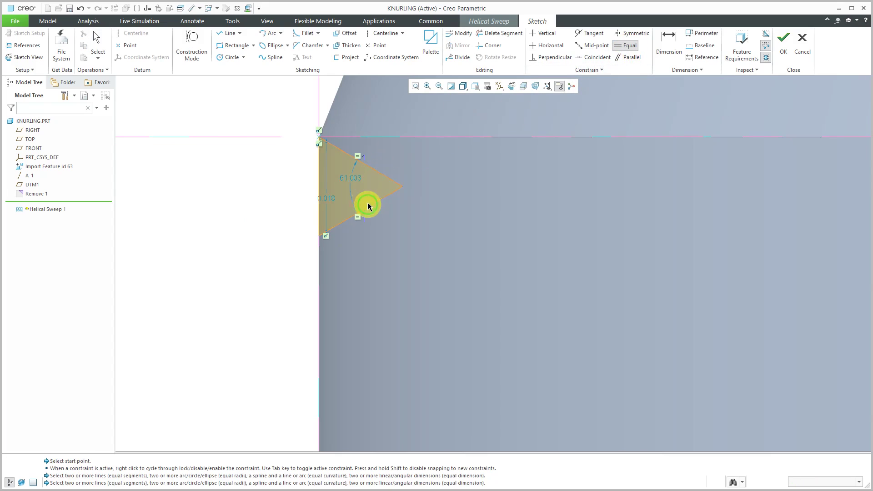
pyautogui.click(326, 187)
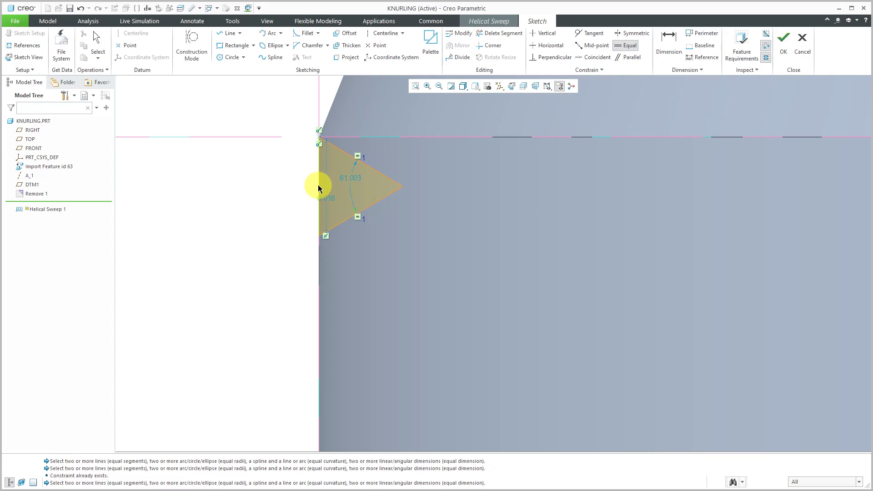
pyautogui.click(318, 193)
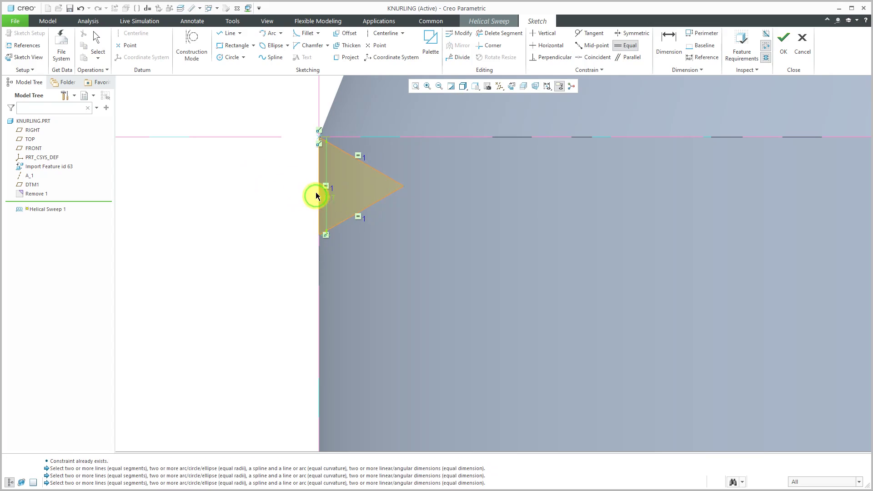
pyautogui.press('Escape')
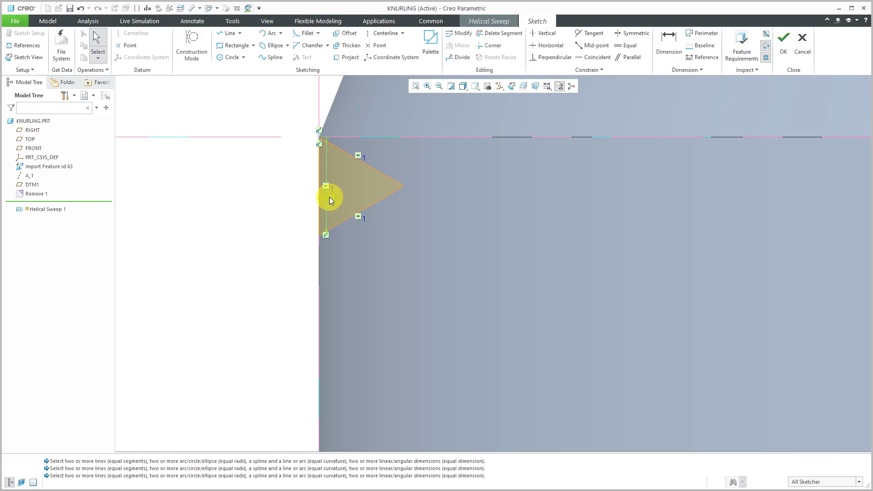
pyautogui.moveTo(330, 198); pyautogui.dragTo(293, 182)
pyautogui.doubleClick(294, 182)
pyautogui.write('0.02')
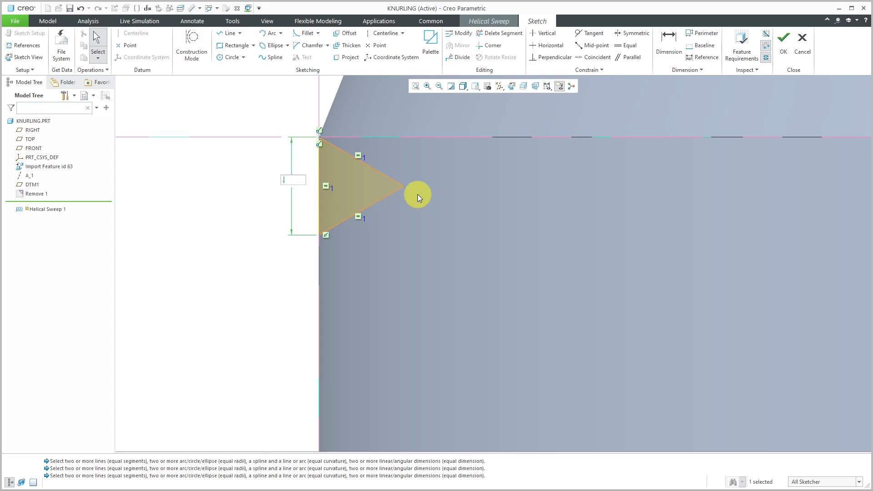
pyautogui.press('Return')
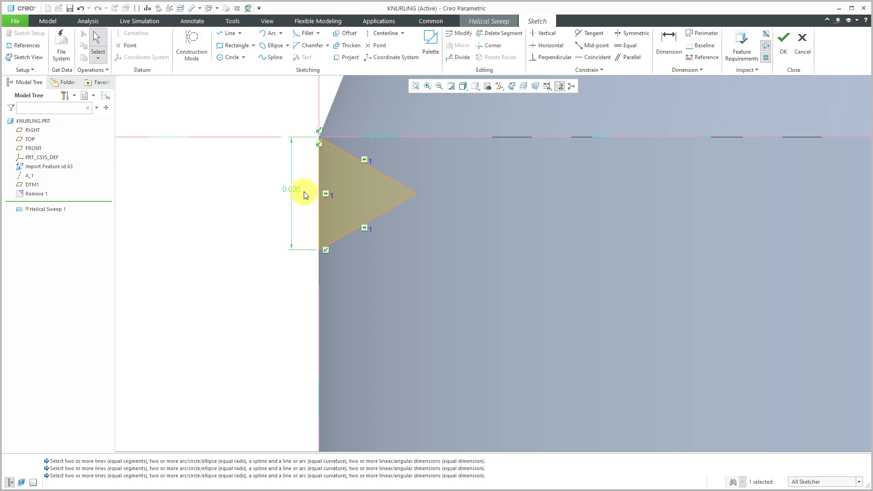
# Finish the triangle profile, change the pitch to 0.400 and create Helical Sweep 1.
pyautogui.click(784, 42)
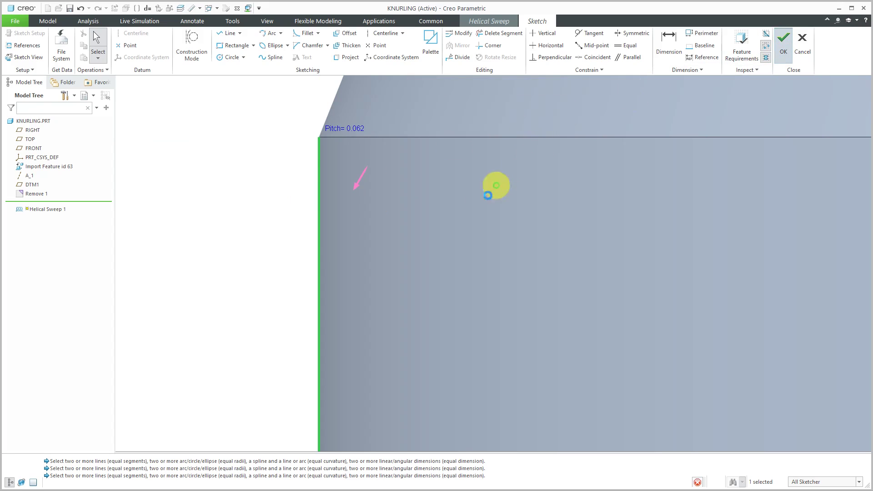
pyautogui.scroll(-8, 404, 203)
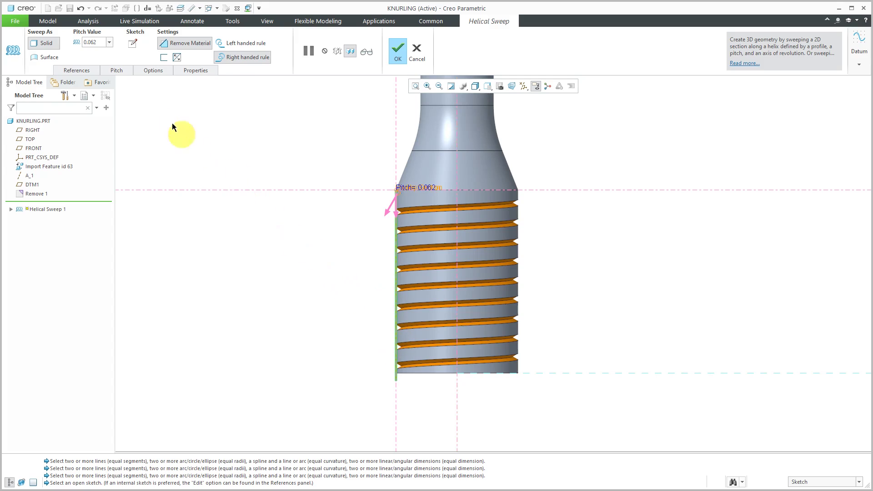
pyautogui.doubleClick(93, 41)
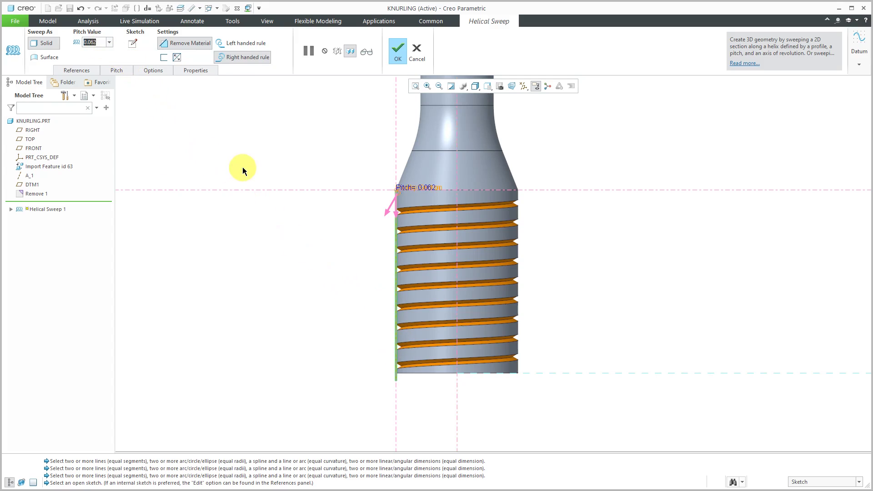
pyautogui.write('.4')
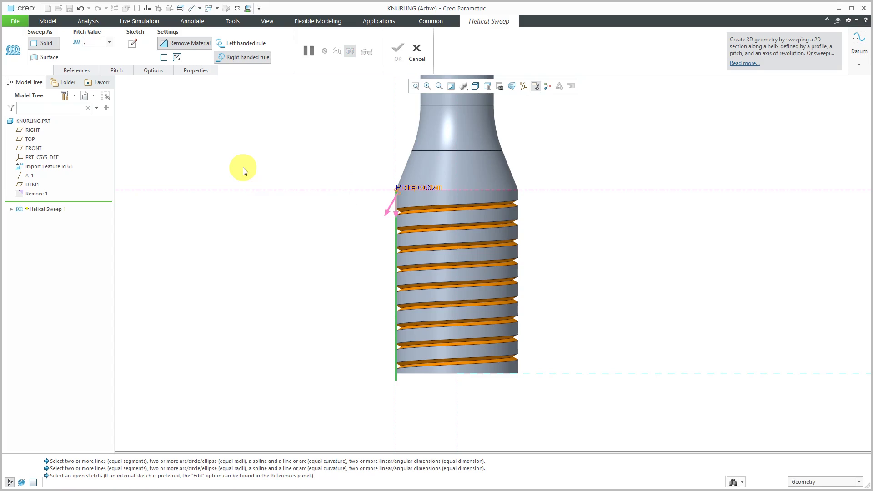
pyautogui.click(243, 168)
pyautogui.moveTo(476, 279); pyautogui.dragTo(528, 297, button='middle')
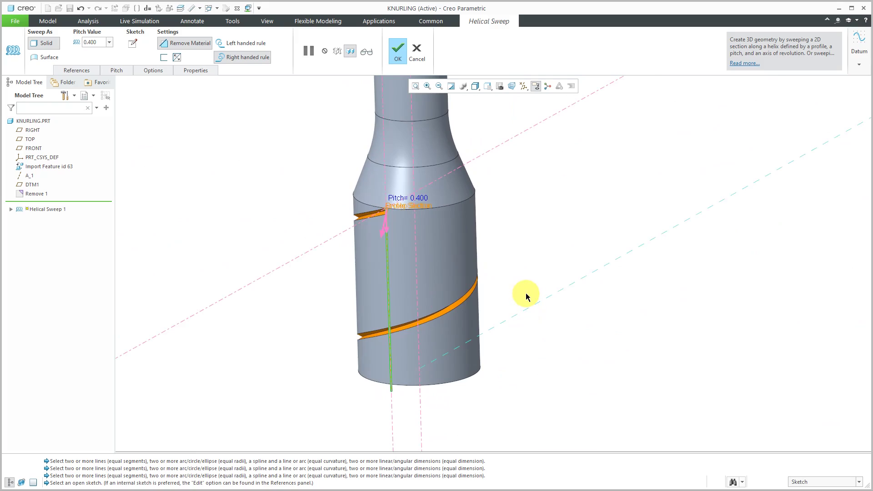
pyautogui.click(402, 58)
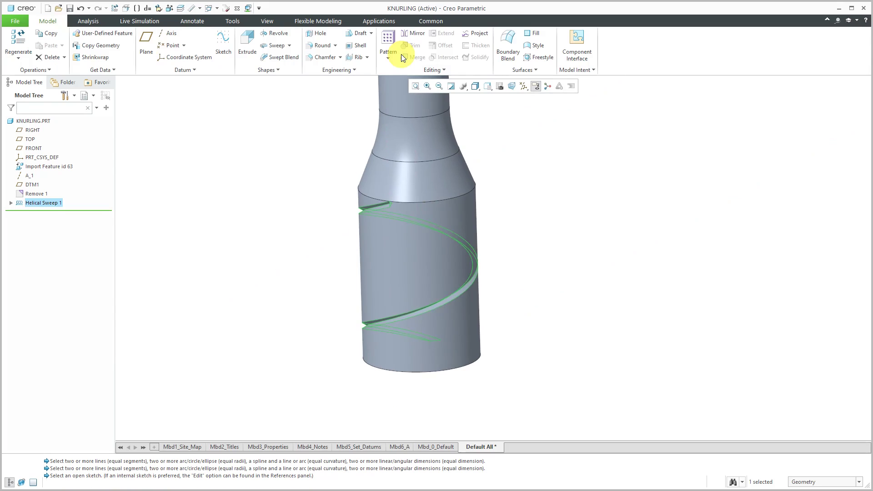
# Turn on datum axis display so A_1 is visible.
pyautogui.scroll(-3, 469, 263)
pyautogui.click(527, 87)
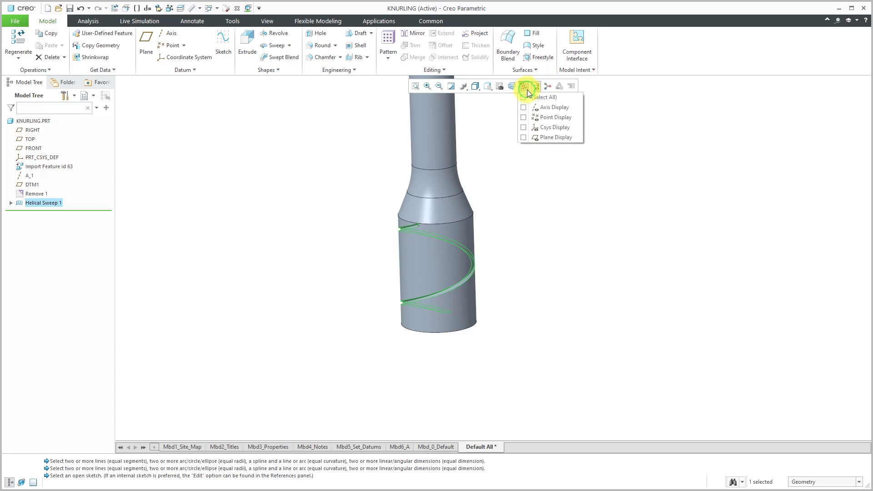
pyautogui.click(523, 108)
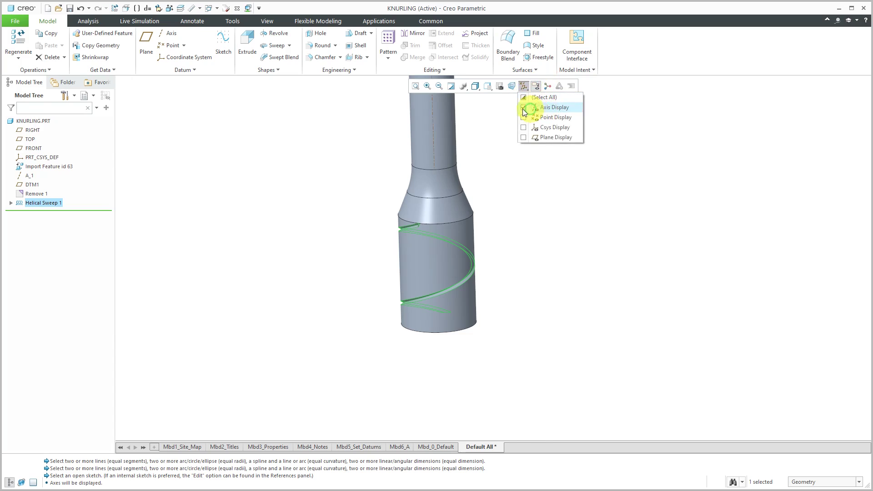
pyautogui.click(345, 123)
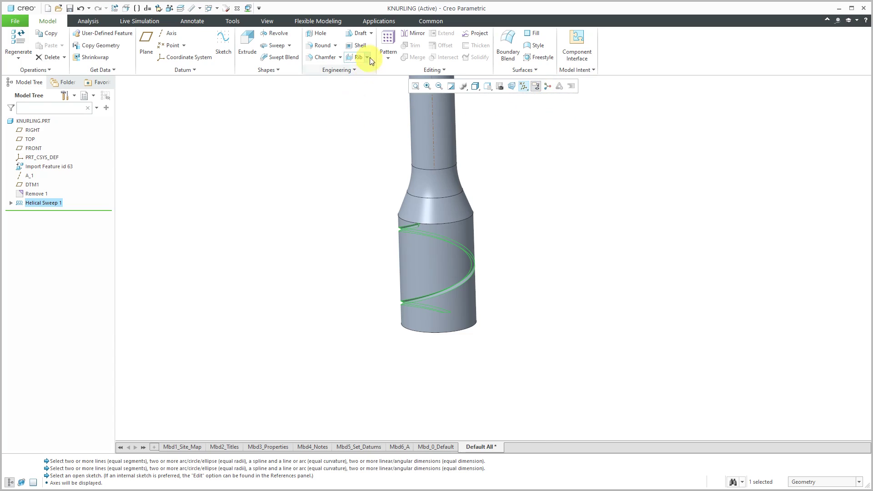
# Pattern Helical Sweep 1 around axis A_1 with 12 members spread over 360°.
pyautogui.click(383, 45)
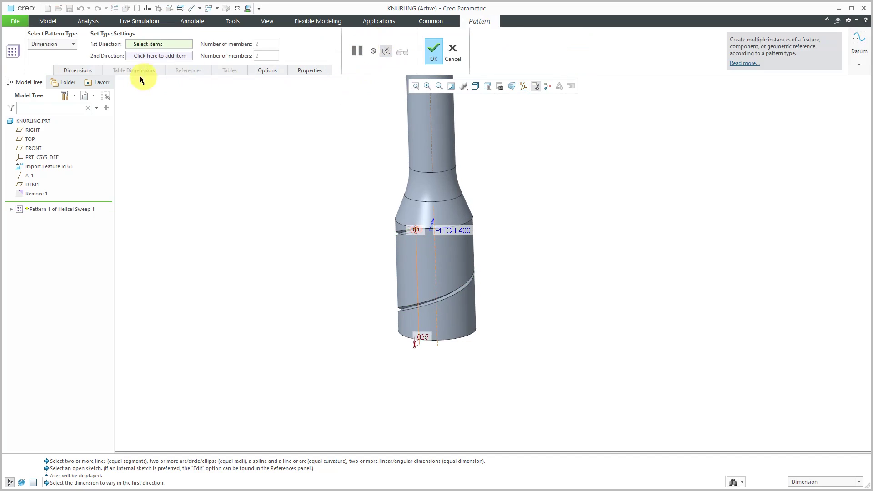
pyautogui.click(73, 45)
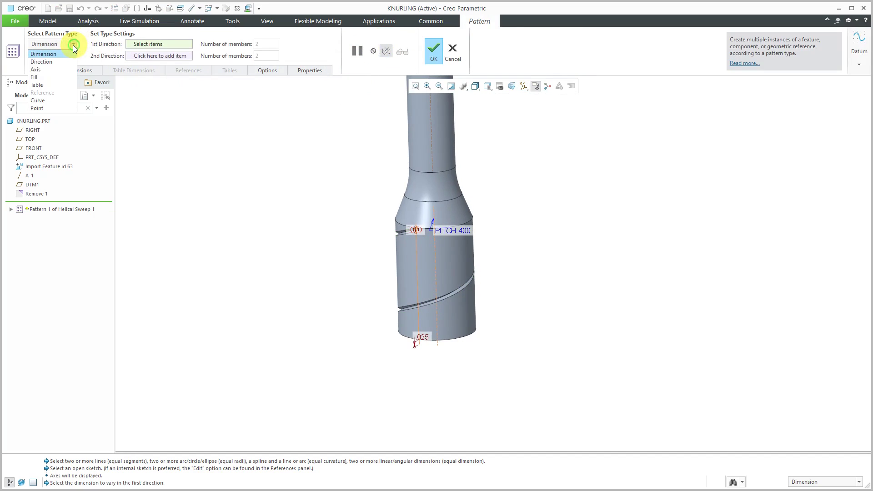
pyautogui.click(64, 76)
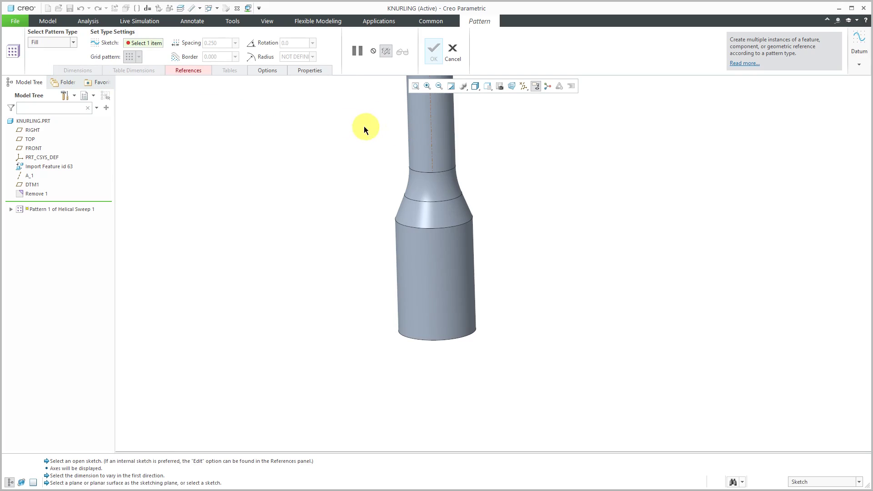
pyautogui.click(73, 43)
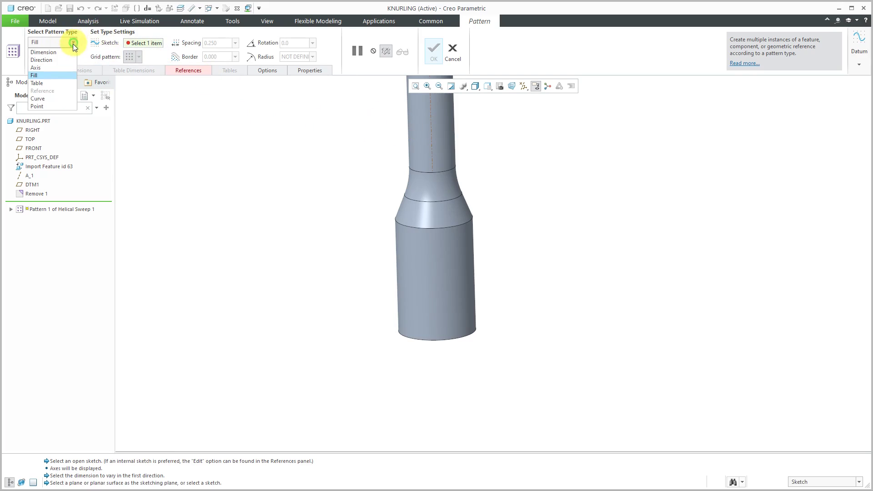
pyautogui.click(58, 68)
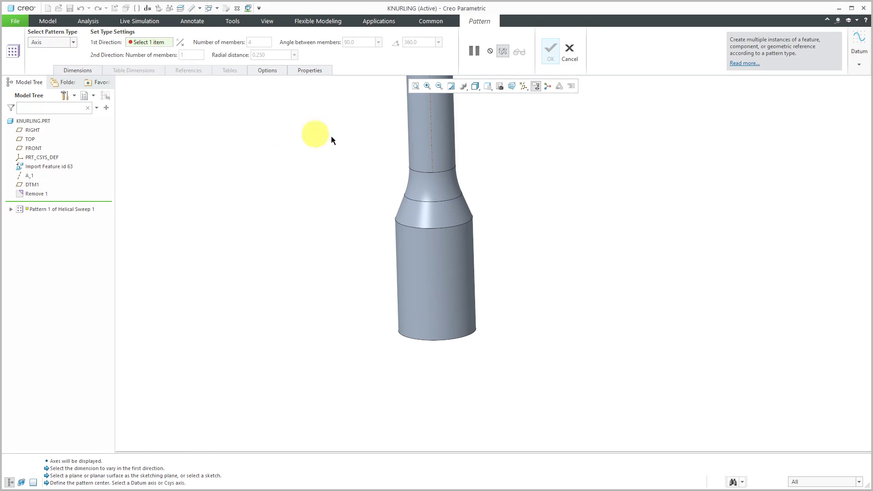
pyautogui.click(432, 142)
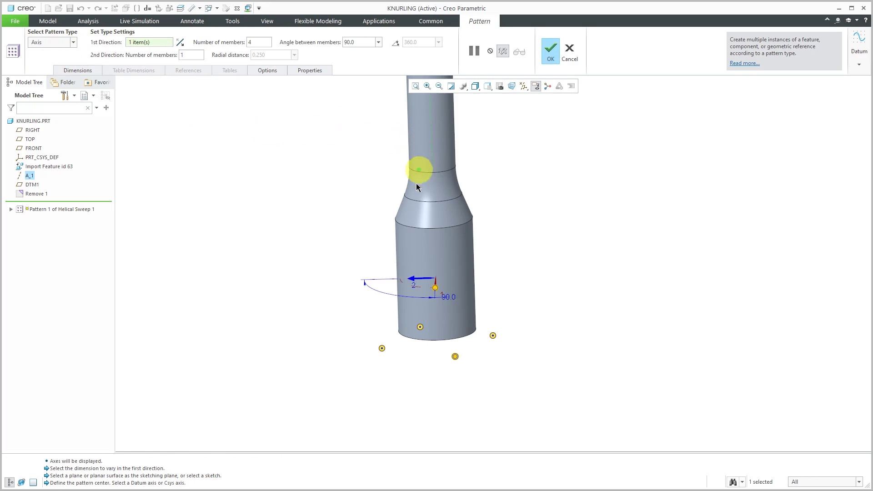
pyautogui.click(396, 44)
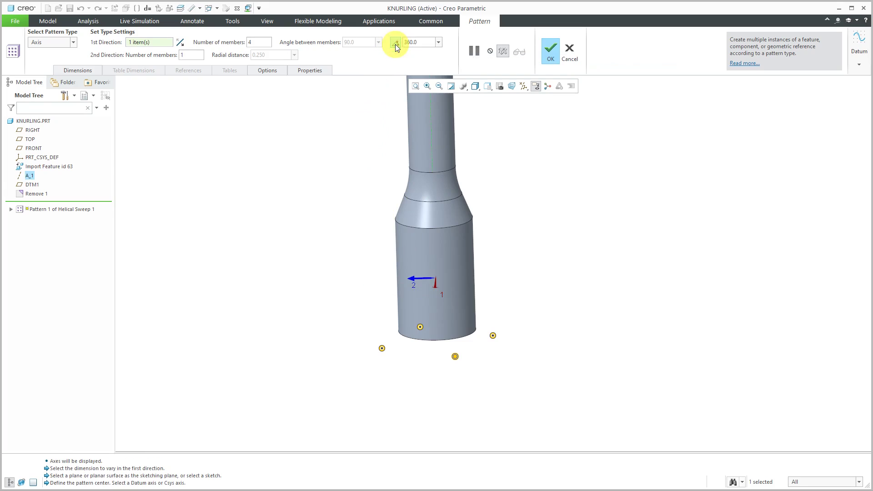
pyautogui.doubleClick(261, 42)
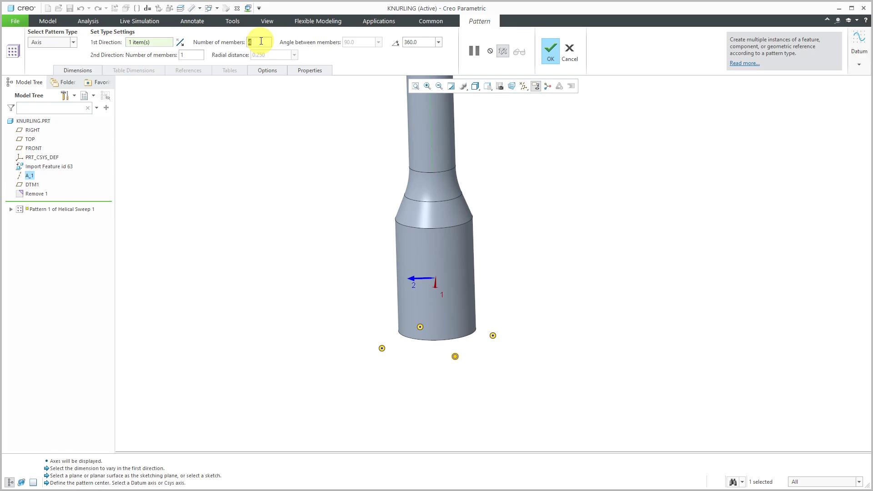
pyautogui.write('12')
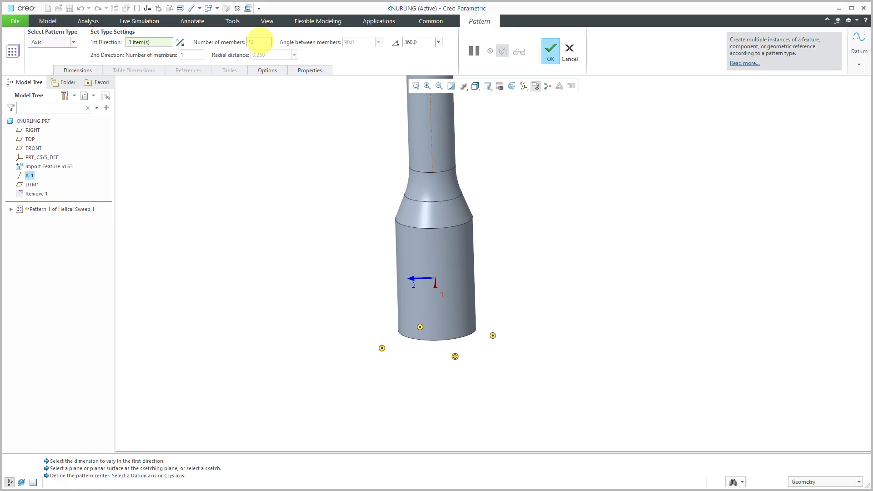
pyautogui.press('Return')
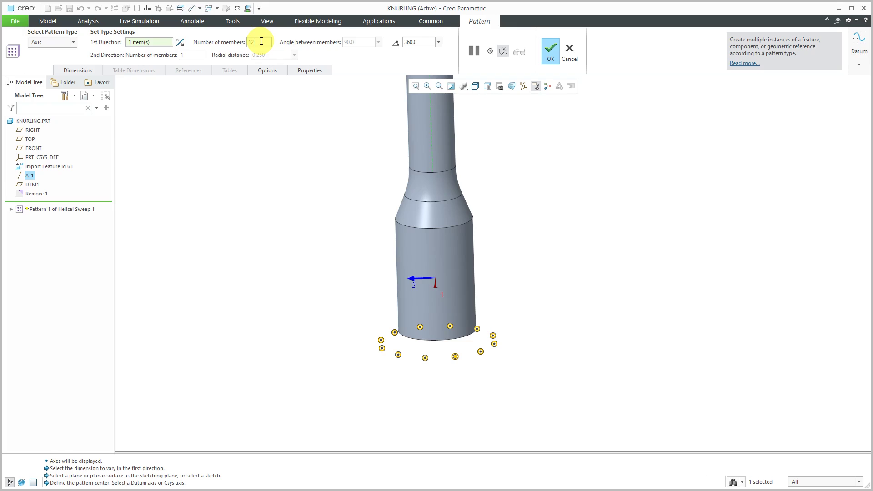
pyautogui.click(551, 51)
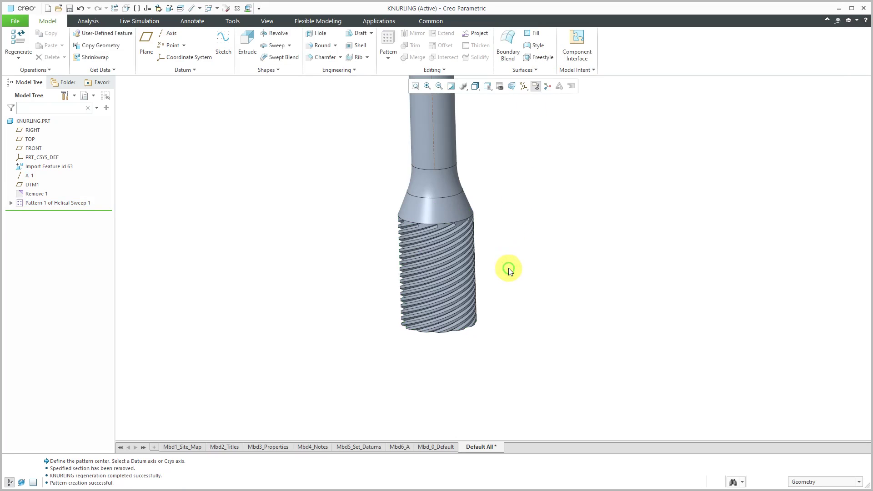
pyautogui.scroll(3, 461, 278)
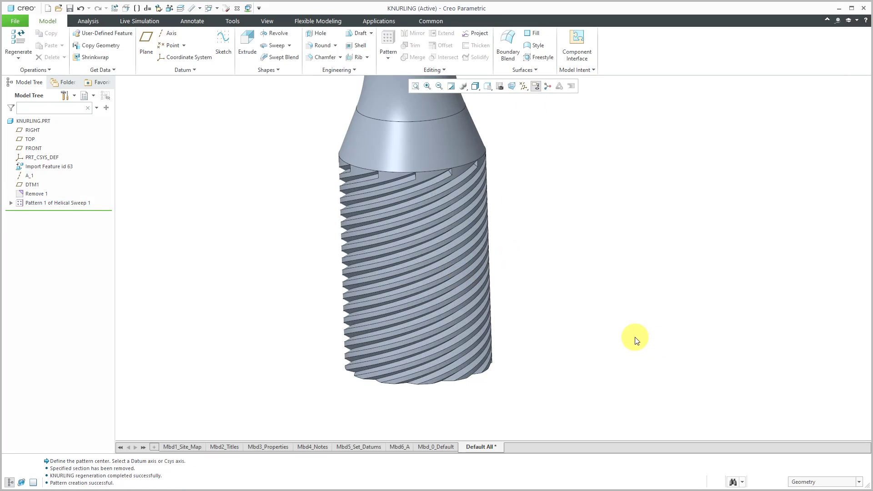
pyautogui.scroll(5, 472, 165)
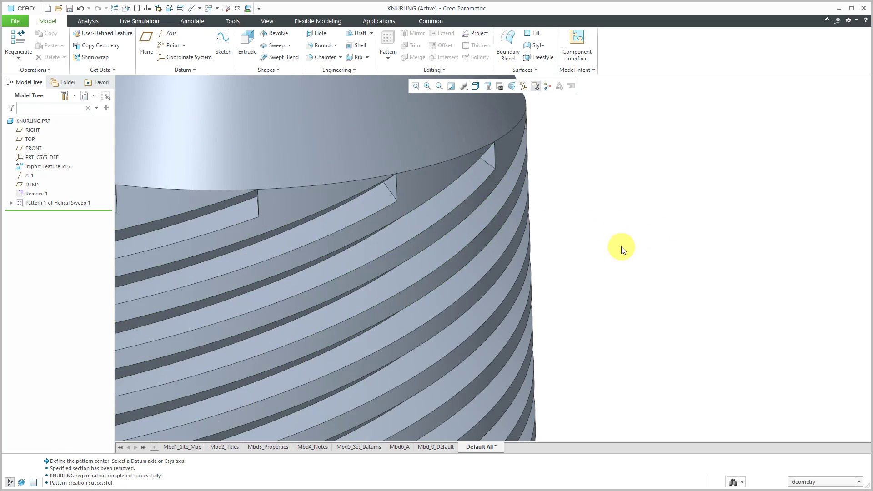
pyautogui.scroll(-2, 621, 247)
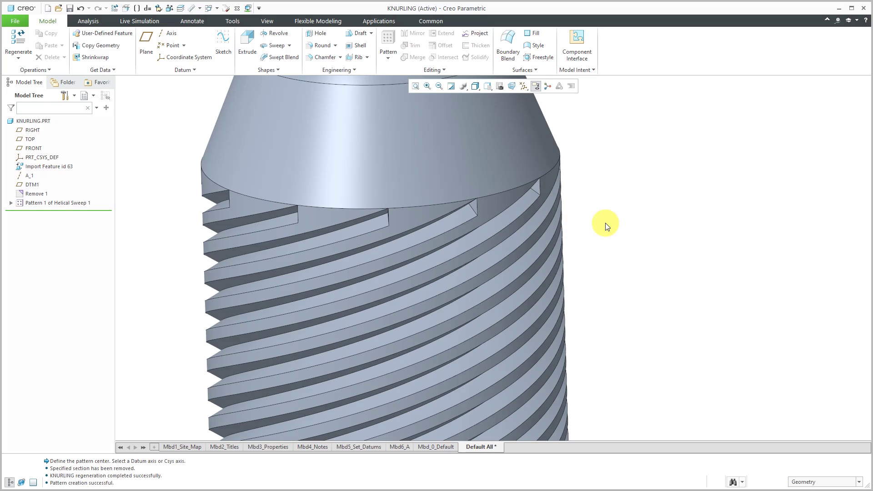
# Start a new helical sweep with its profile sketch on DTM1, oriented to the bottom hex face.
pyautogui.click(291, 45)
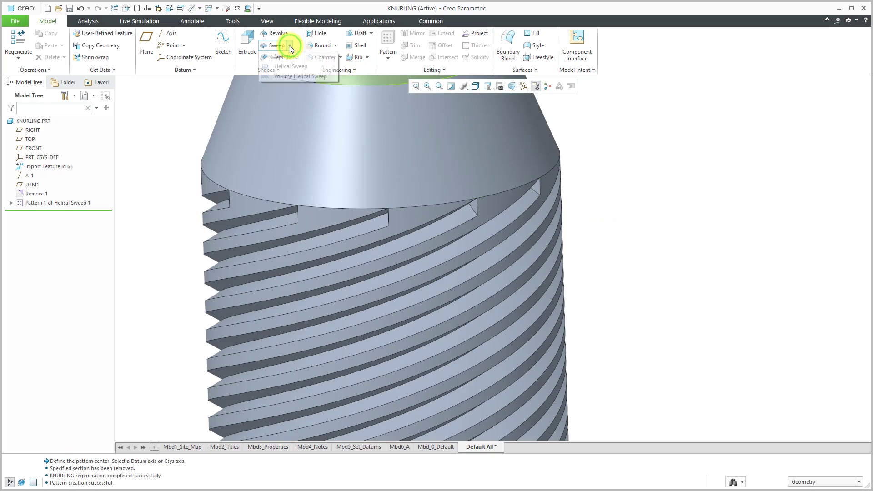
pyautogui.click(290, 67)
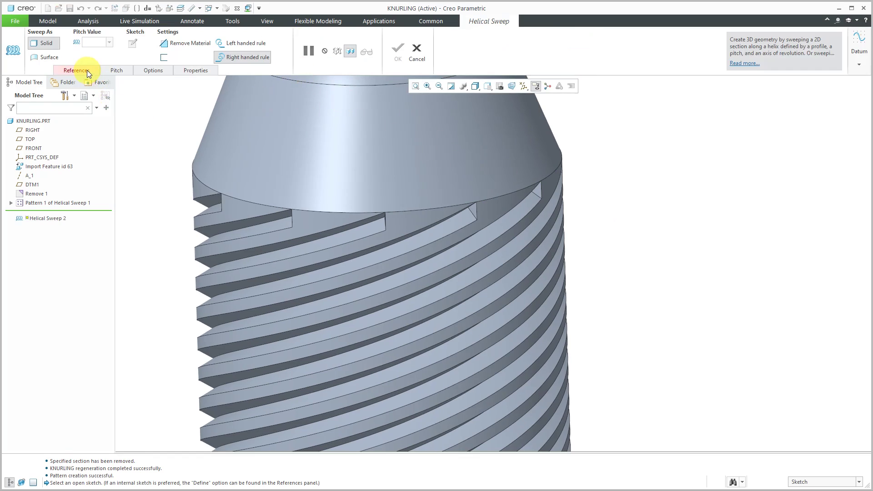
pyautogui.click(86, 70)
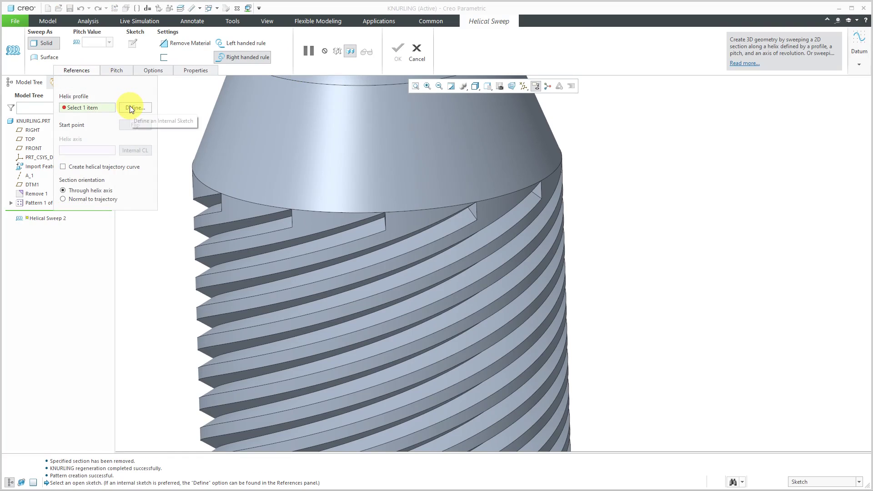
pyautogui.click(132, 108)
pyautogui.click(39, 186)
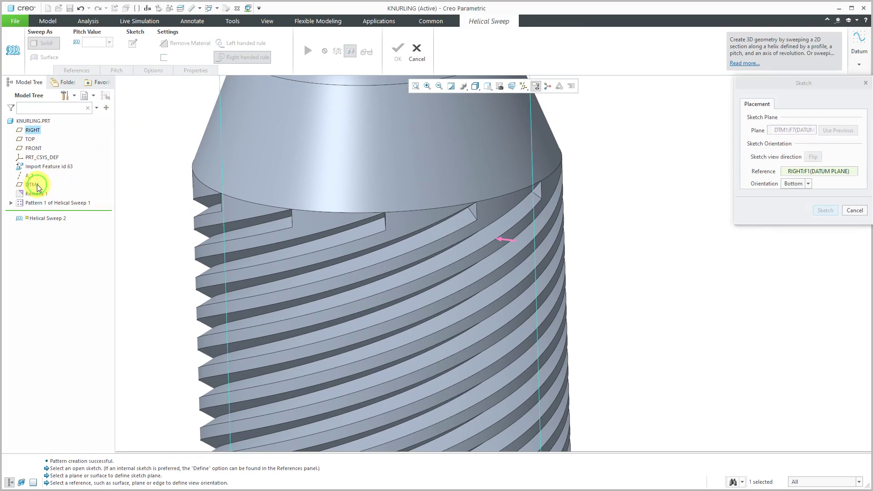
pyautogui.scroll(4, 413, 132)
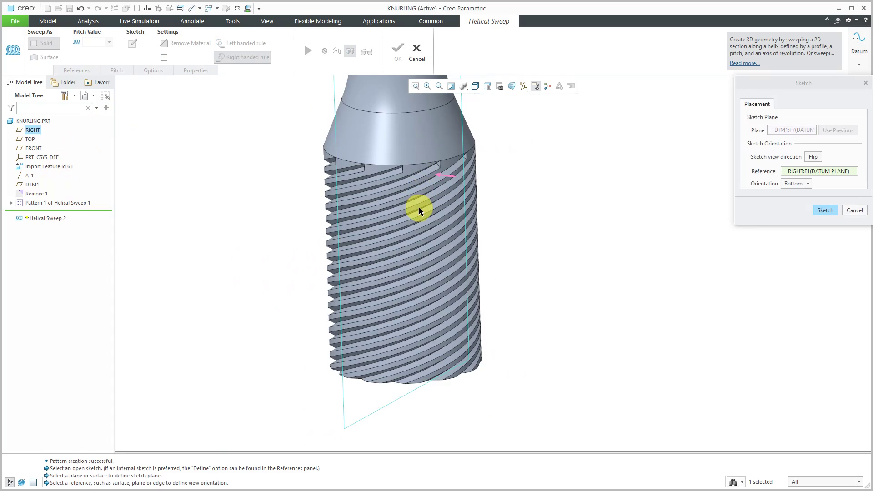
pyautogui.moveTo(415, 209); pyautogui.dragTo(414, 176, button='middle')
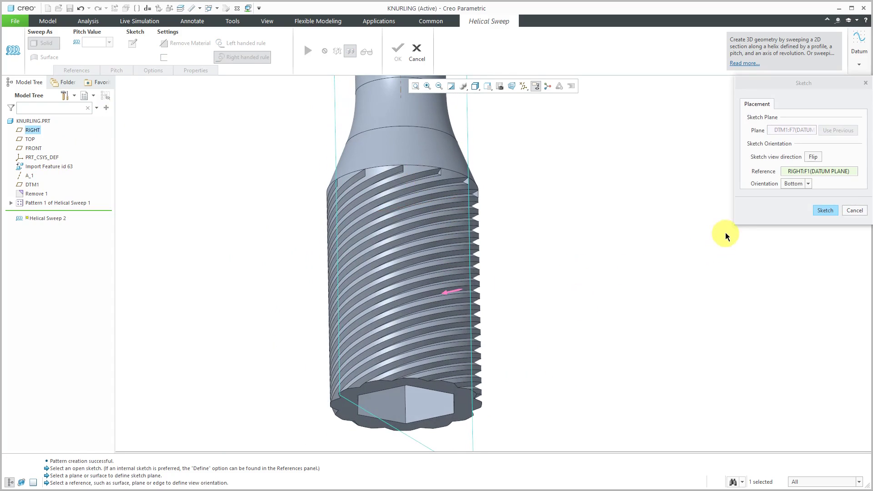
pyautogui.click(469, 400)
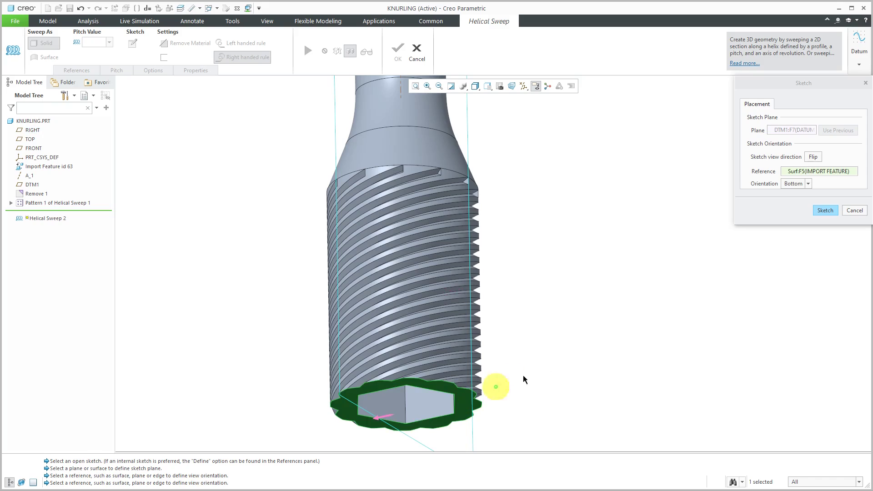
pyautogui.click(825, 210)
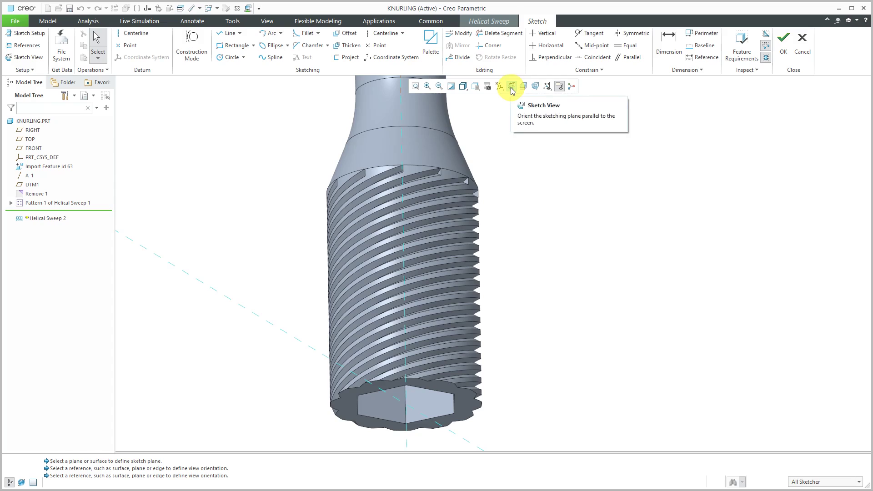
# Orient the sketch to face the screen and draw a vertical centerline along the handle's axis.
pyautogui.click(512, 90)
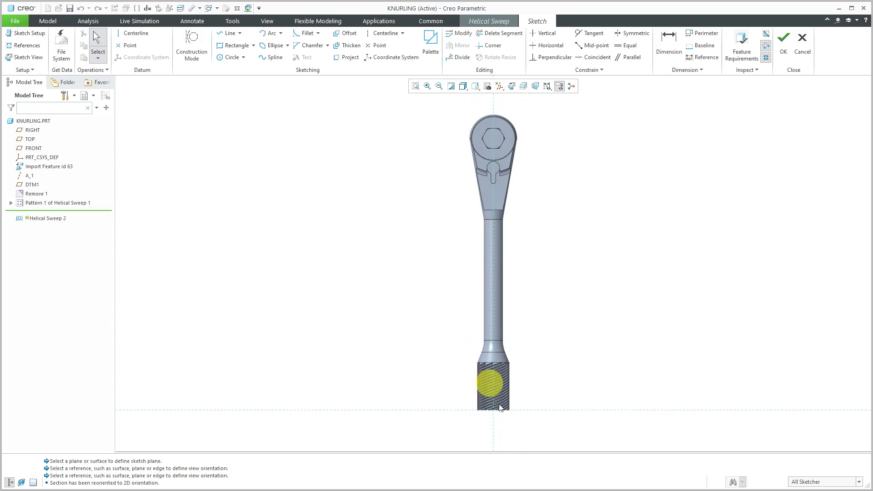
pyautogui.scroll(2, 503, 428)
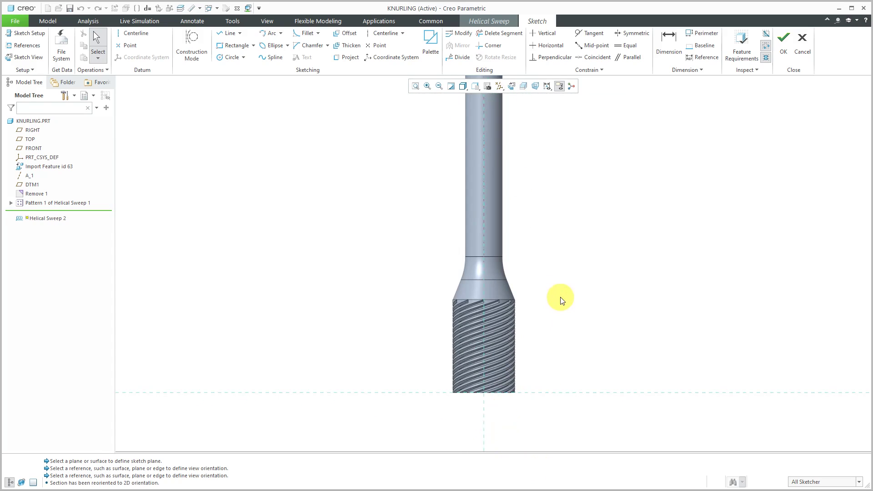
pyautogui.click(394, 40)
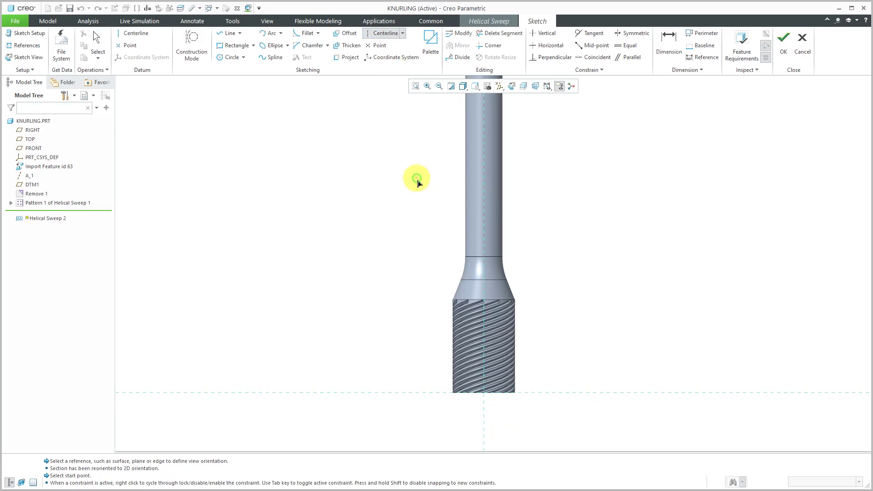
pyautogui.click(484, 196)
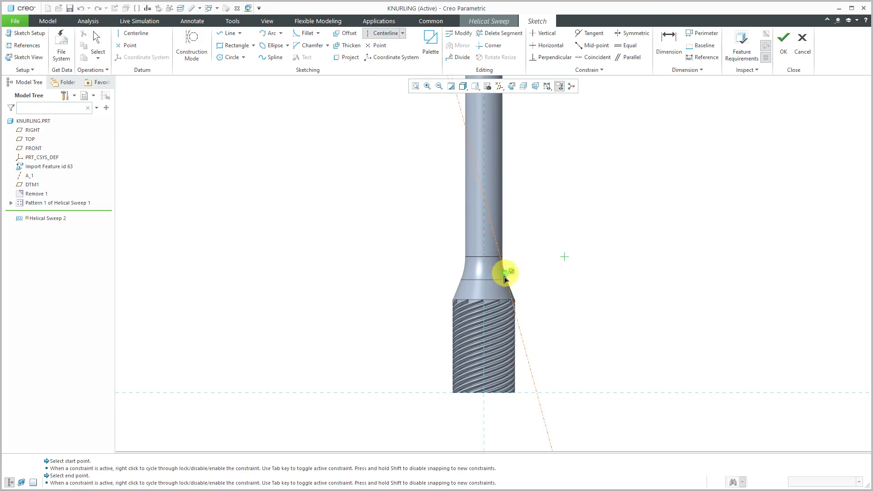
pyautogui.click(486, 301)
pyautogui.middleClick(610, 302)
pyautogui.scroll(-2, 460, 325)
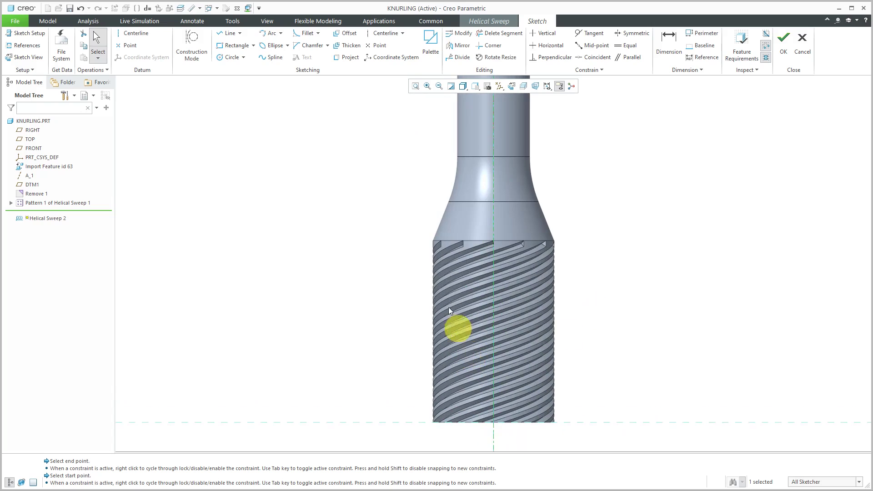
pyautogui.scroll(-3, 419, 252)
pyautogui.rightClick(400, 212)
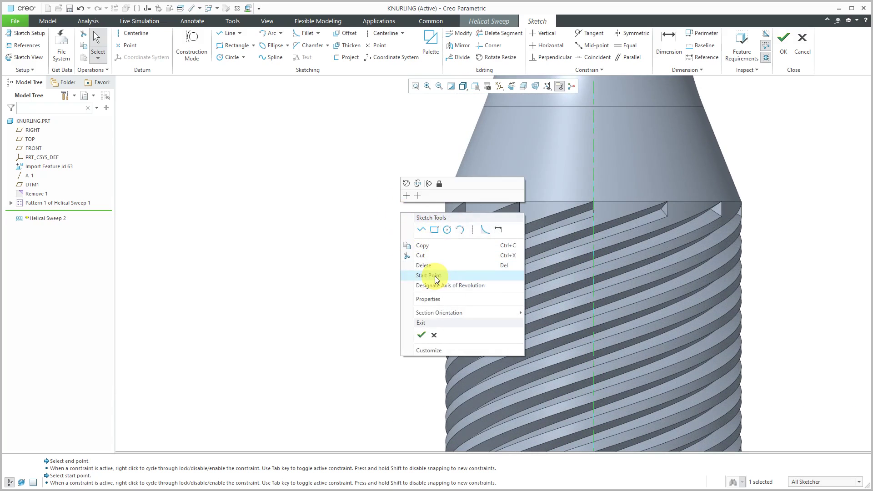
pyautogui.click(358, 234)
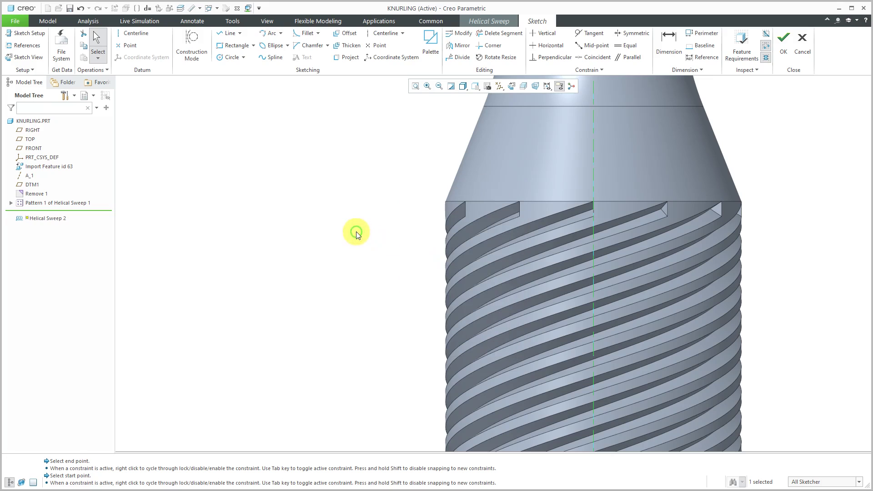
pyautogui.click(369, 238)
pyautogui.rightClick(370, 216)
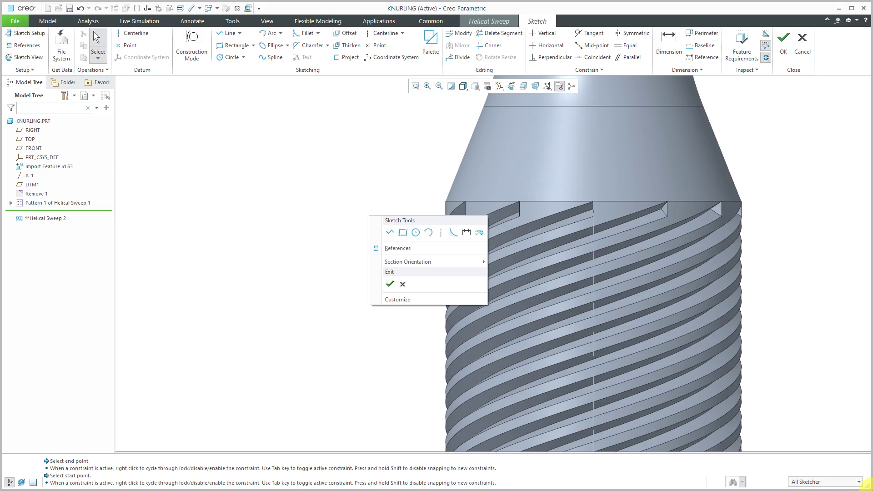
# Add Edge F11 and Edge F10 of Helical Sweep 1 as sketch references and solve.
pyautogui.click(409, 253)
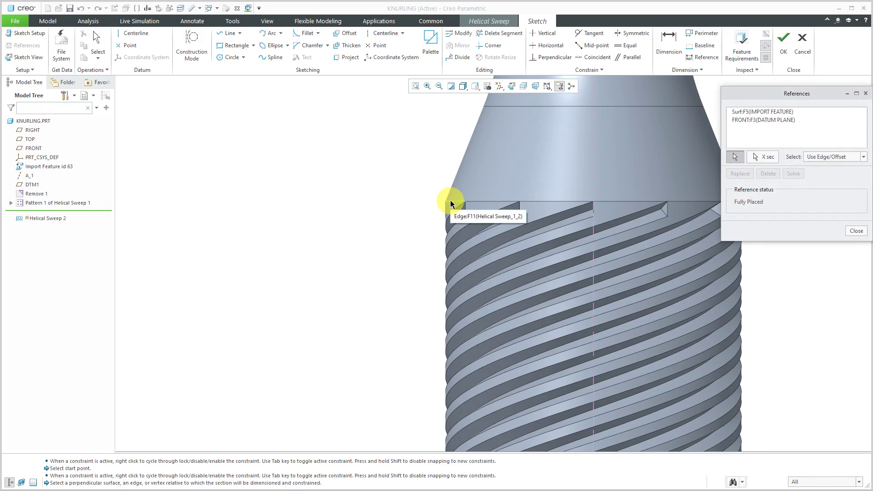
pyautogui.click(451, 205)
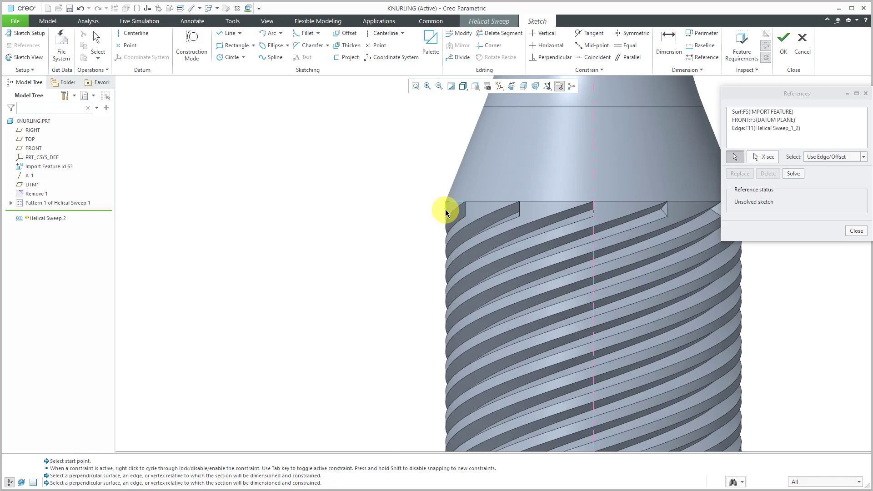
pyautogui.click(446, 212)
pyautogui.click(792, 174)
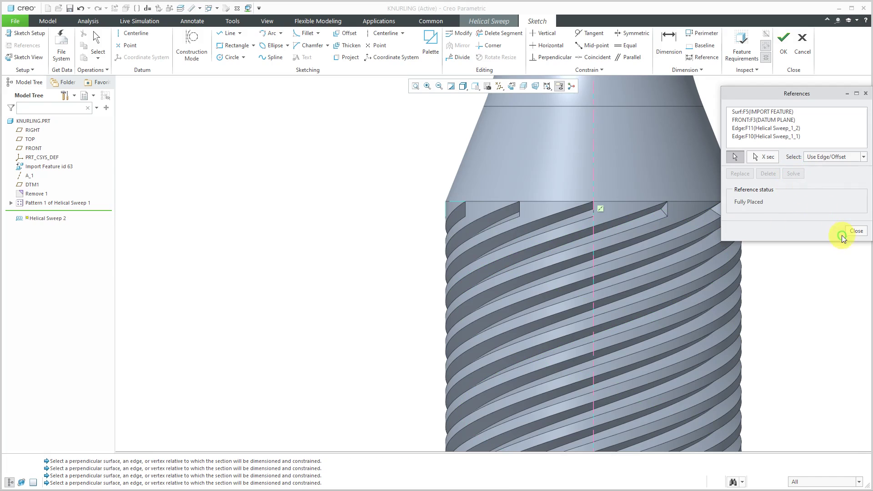
pyautogui.click(857, 231)
pyautogui.scroll(-4, 350, 121)
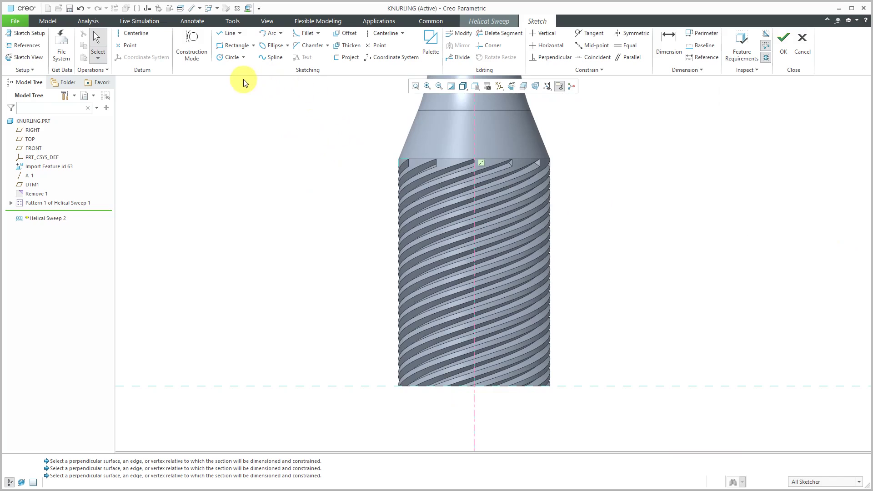
# Draw a vertical profile line from the knurled section's top corner to below it.
pyautogui.click(234, 37)
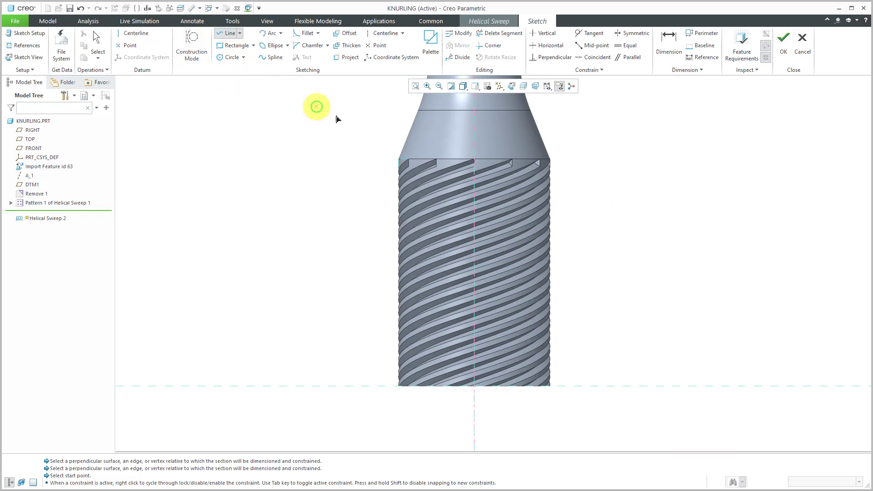
pyautogui.click(399, 159)
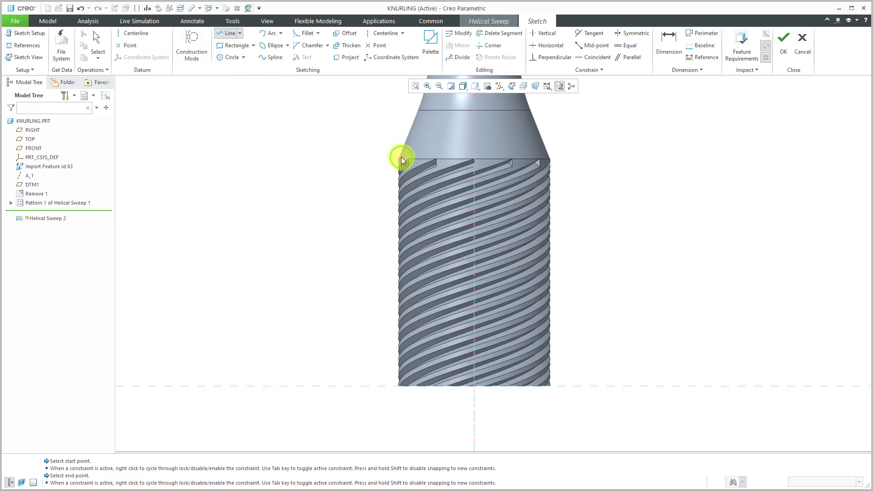
pyautogui.click(400, 412)
pyautogui.middleClick(339, 357)
pyautogui.middleClick(339, 358)
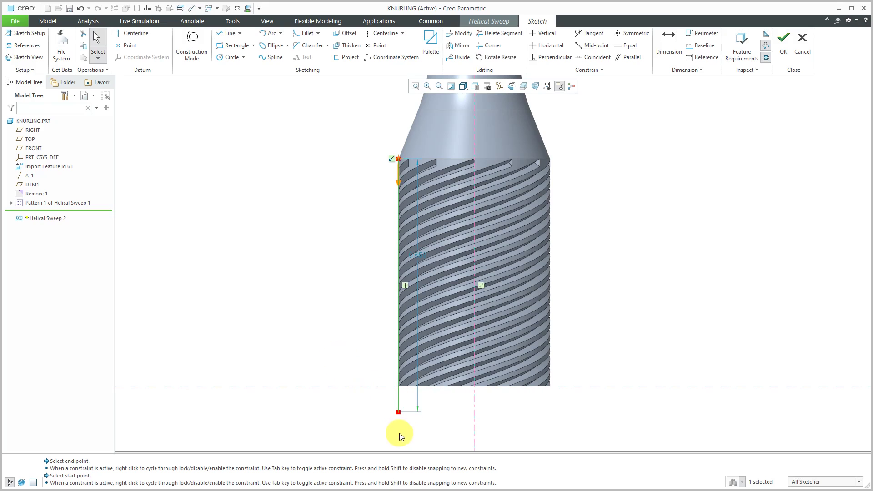
pyautogui.scroll(5, 399, 433)
pyautogui.click(367, 411)
pyautogui.rightClick(342, 362)
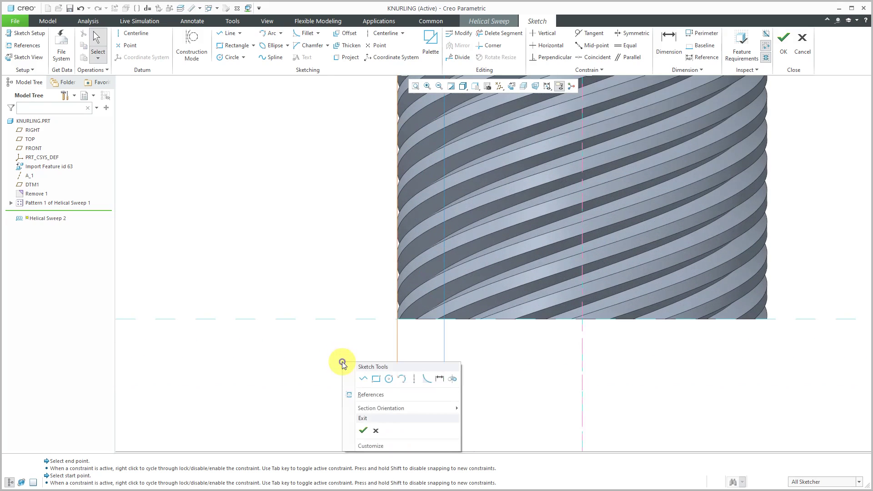
# Dimension the line's bottom endpoint 0.025 from the horizontal centerline.
pyautogui.click(440, 379)
pyautogui.click(398, 384)
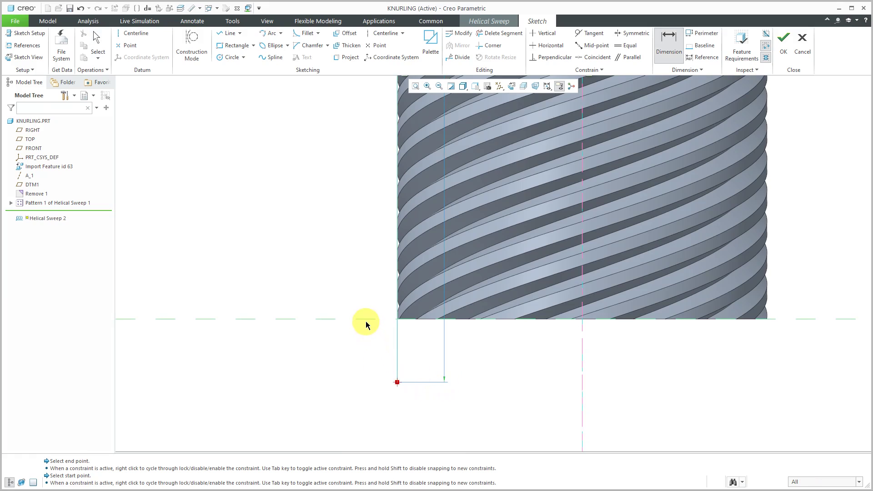
pyautogui.click(368, 323)
pyautogui.middleClick(337, 281)
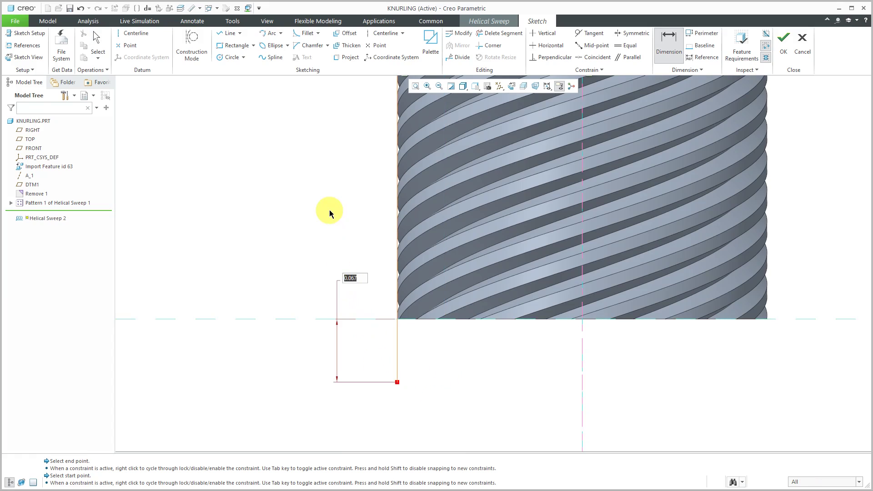
pyautogui.write('.025')
pyautogui.press('Return')
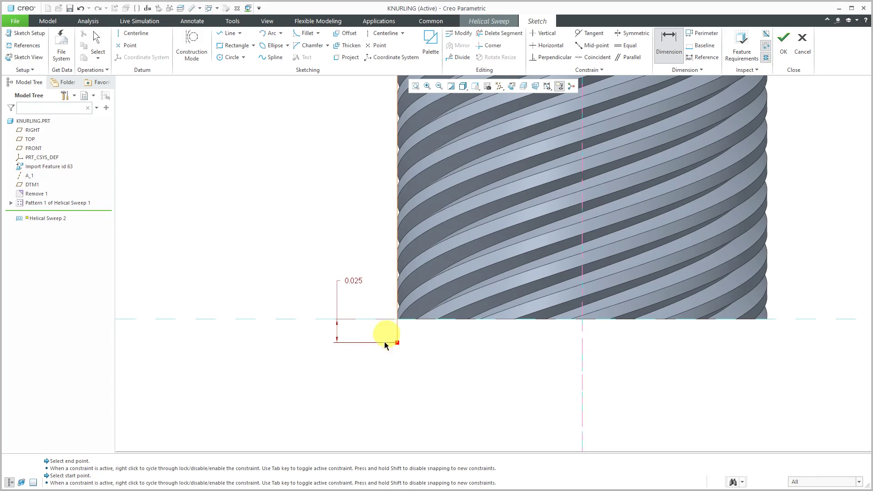
# Select the profile line and its bottom corner point to review their options.
pyautogui.scroll(3, 374, 360)
pyautogui.scroll(2, 374, 359)
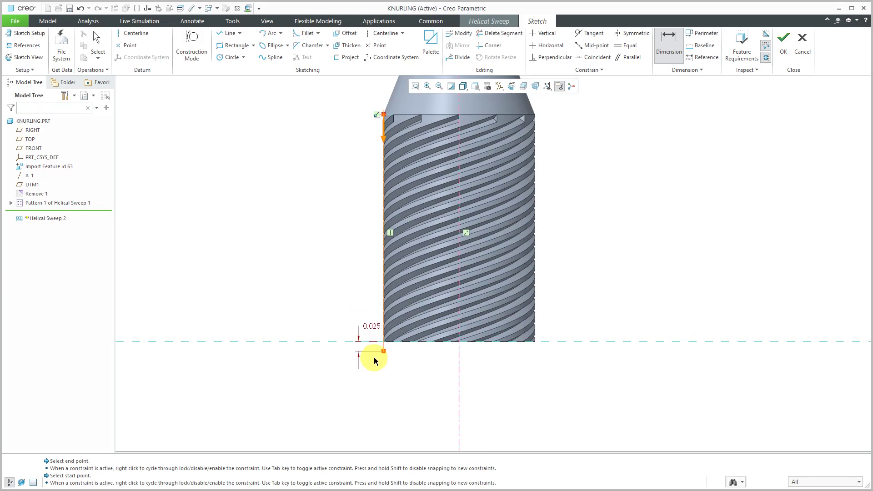
pyautogui.click(384, 137)
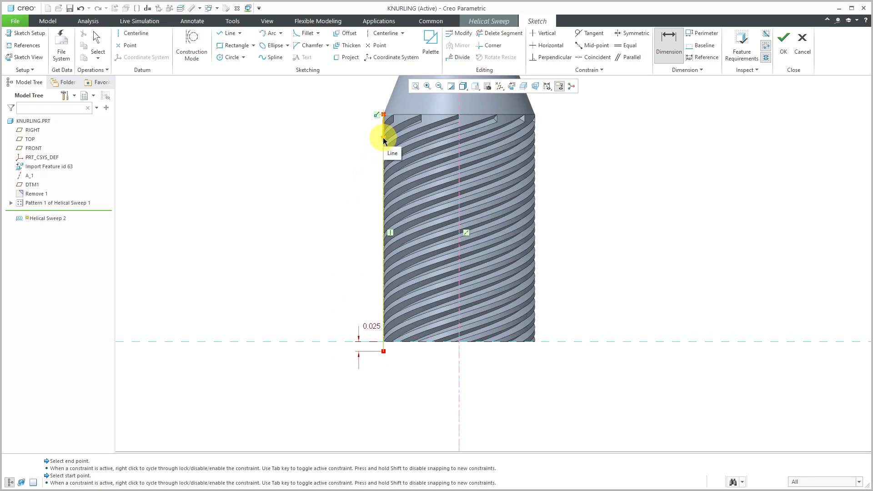
pyautogui.click(384, 352)
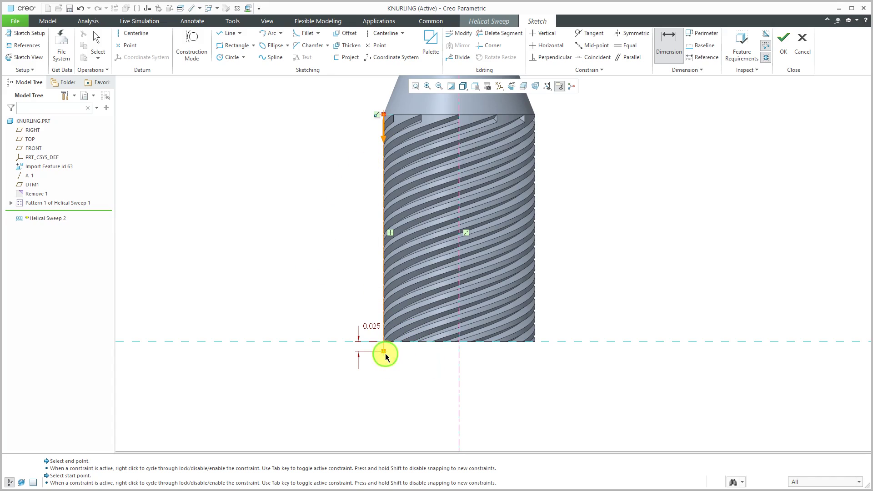
pyautogui.rightClick(422, 371)
pyautogui.click(422, 373)
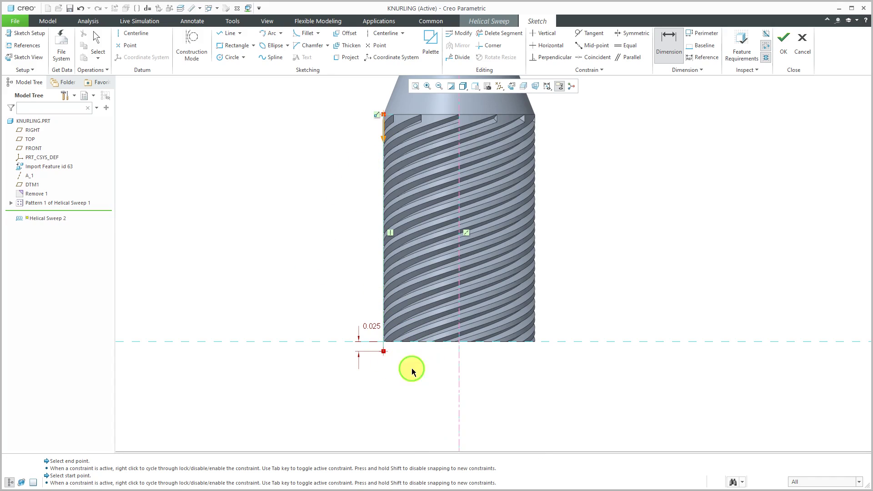
pyautogui.click(384, 352)
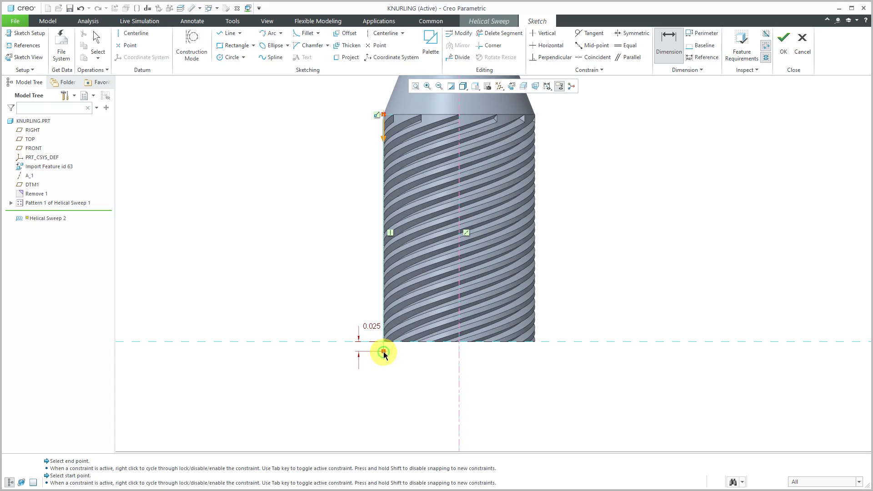
pyautogui.rightClick(419, 359)
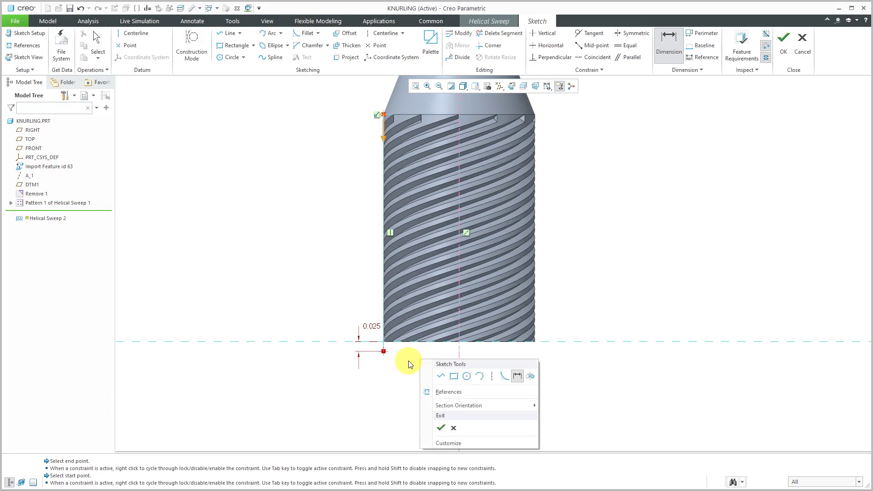
pyautogui.click(324, 236)
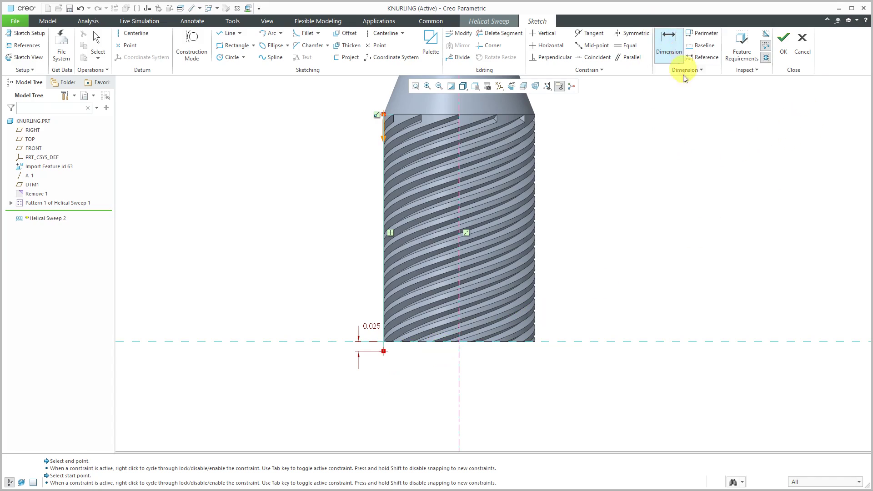
# Abandon the disallowed extra dimension and reselect the line's lower end.
pyautogui.middleClick(676, 199)
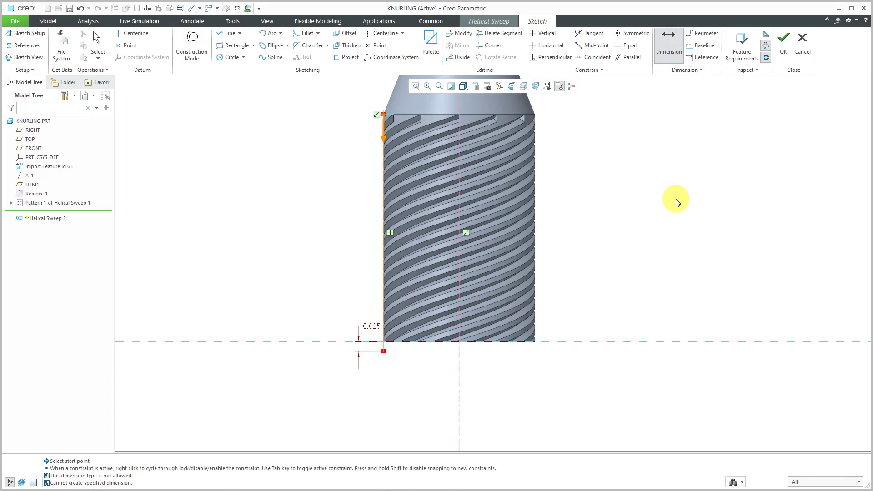
pyautogui.middleClick(676, 198)
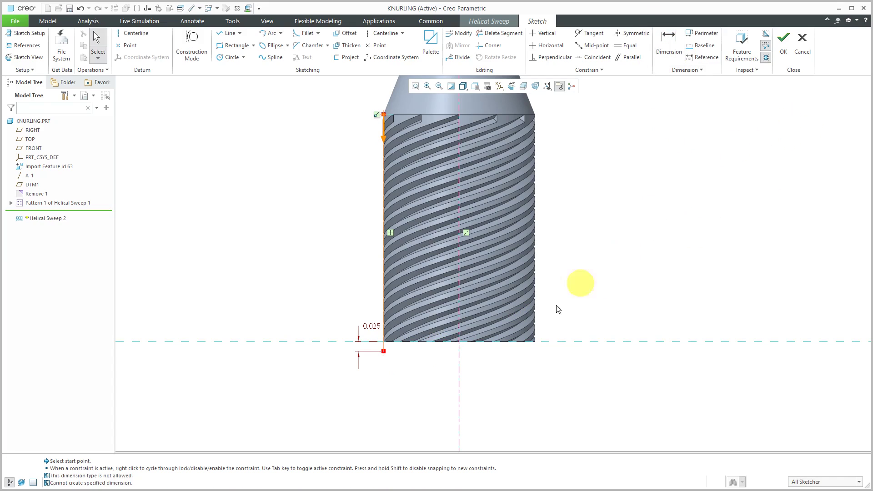
pyautogui.click(385, 354)
pyautogui.rightClick(412, 363)
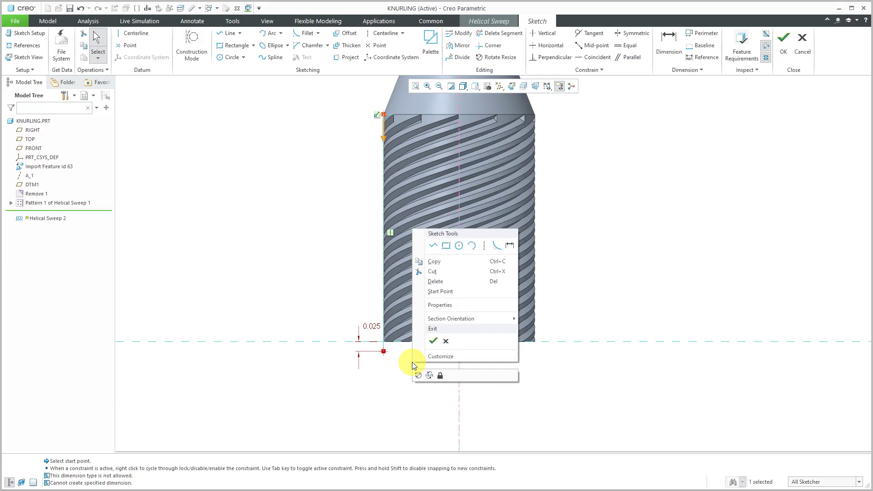
pyautogui.click(690, 268)
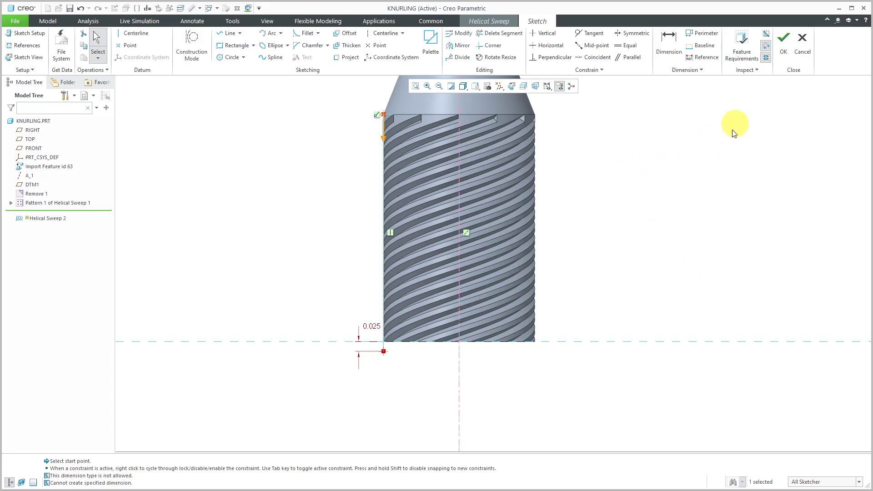
pyautogui.rightClick(713, 171)
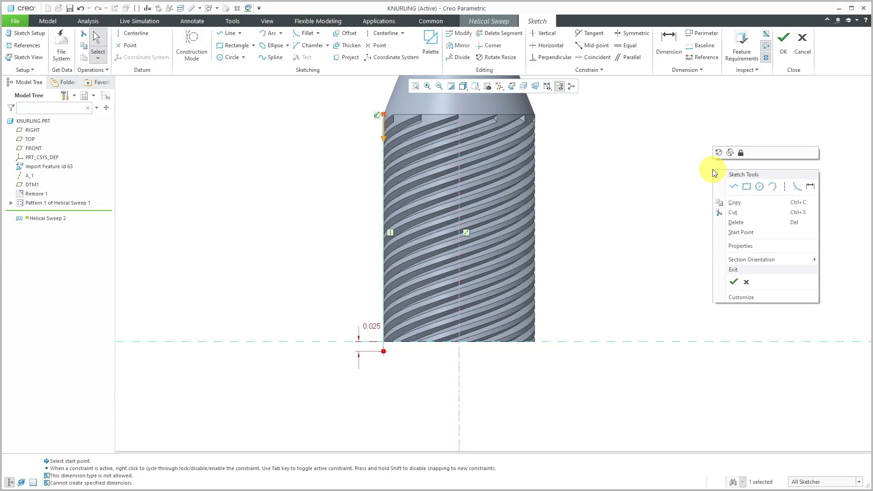
# Set the sweep to remove material, left-handed, with pitch changed from 0.062 to 0.400.
pyautogui.click(734, 283)
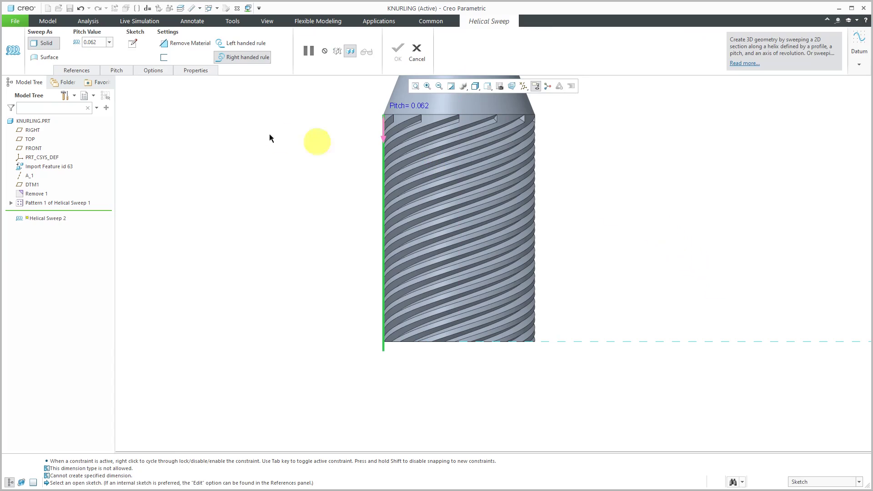
pyautogui.click(196, 44)
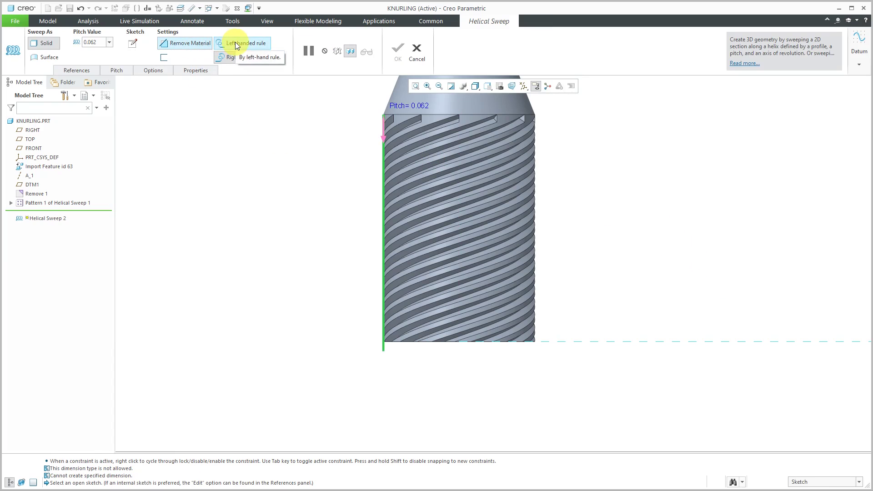
pyautogui.click(235, 45)
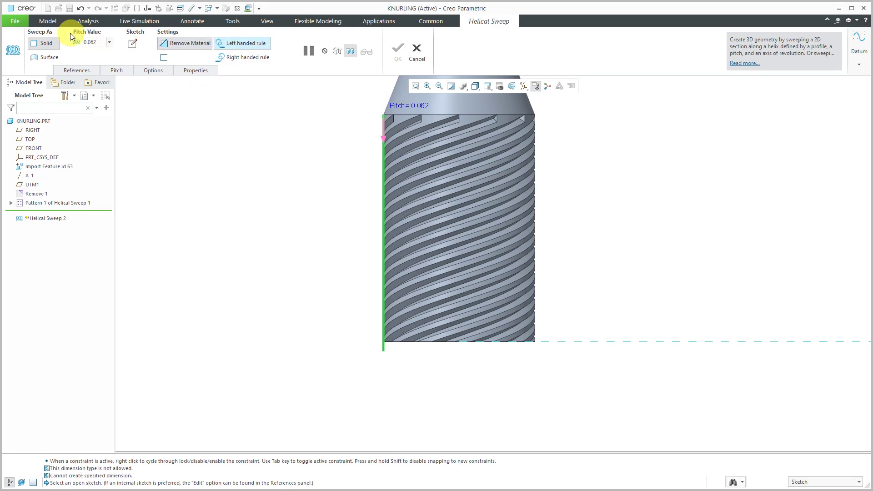
pyautogui.doubleClick(90, 42)
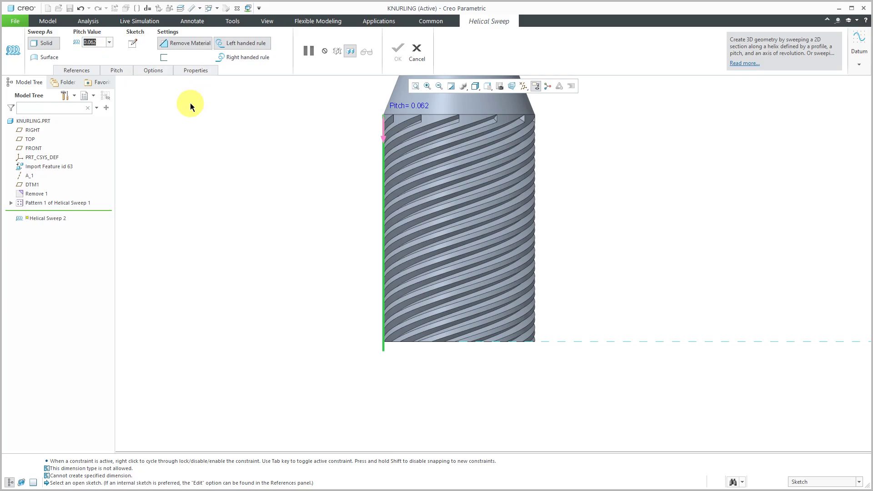
pyautogui.press('BackSpace')
pyautogui.write('0.400')
pyautogui.press('Return')
pyautogui.rightClick(159, 96)
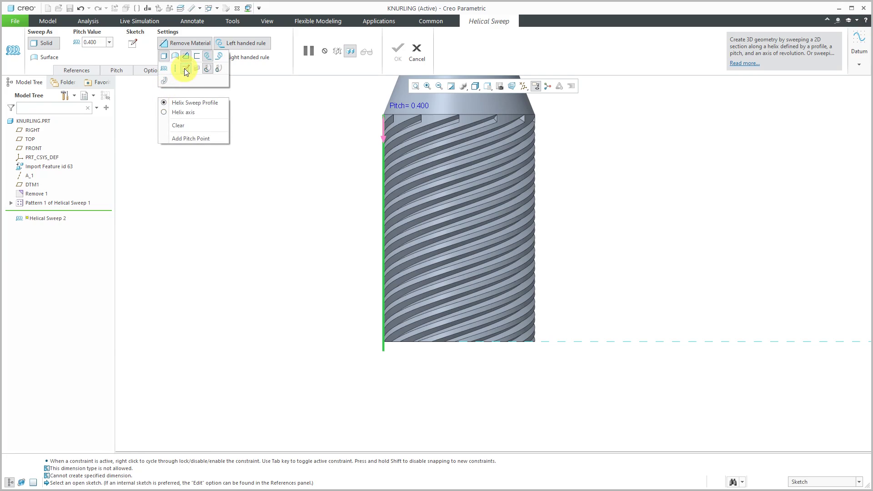
# Sketch a closed triangle starting at the helix start point with a corner on the axis line.
pyautogui.click(186, 70)
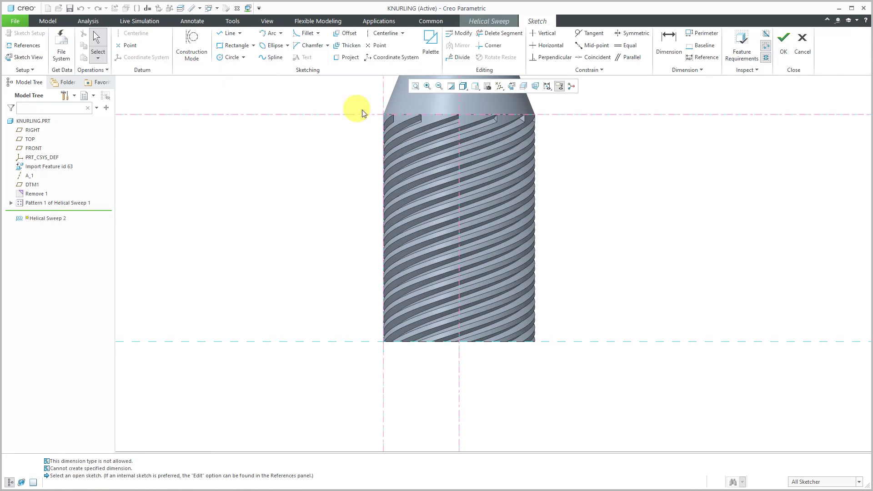
pyautogui.scroll(-6, 384, 107)
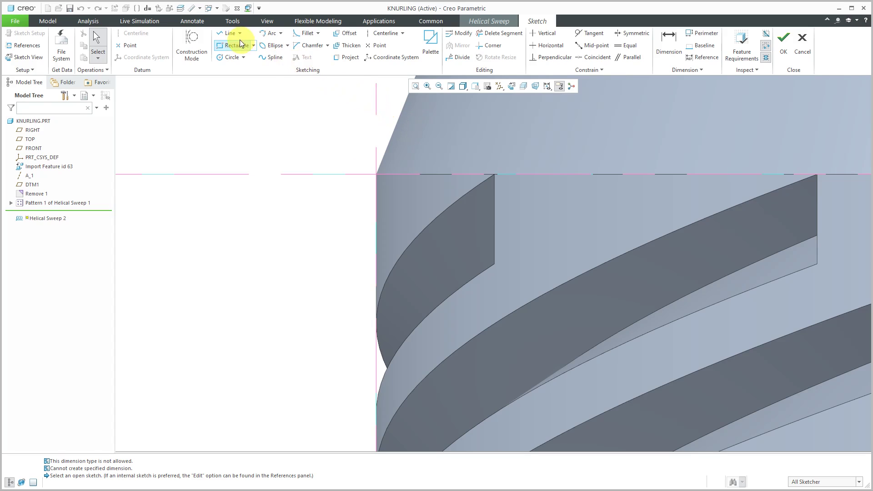
pyautogui.click(230, 33)
pyautogui.click(377, 175)
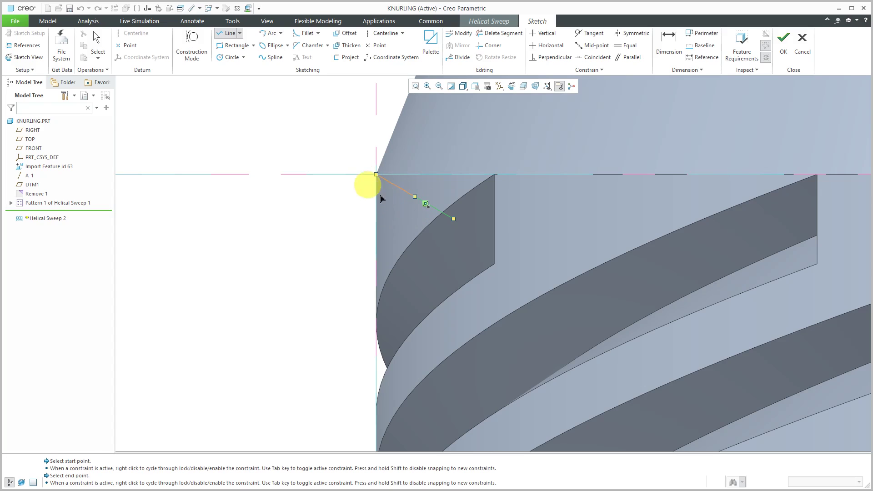
pyautogui.scroll(3, 415, 206)
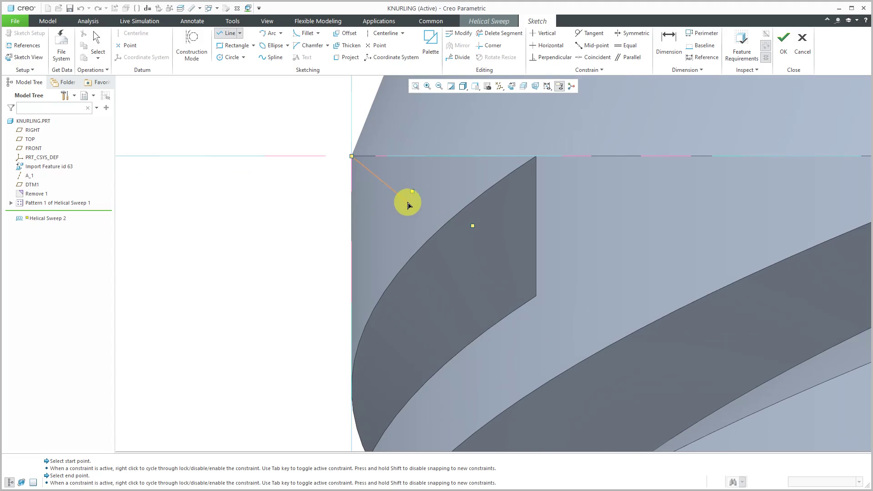
pyautogui.click(408, 202)
pyautogui.click(352, 233)
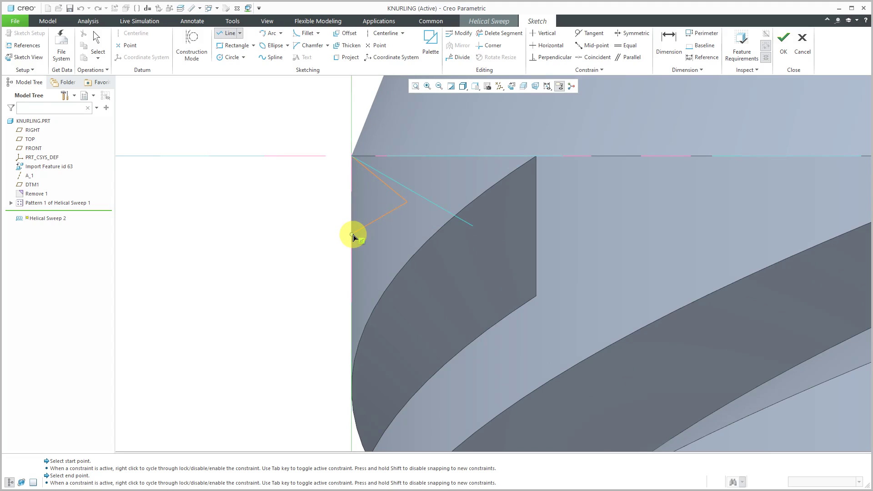
pyautogui.click(353, 157)
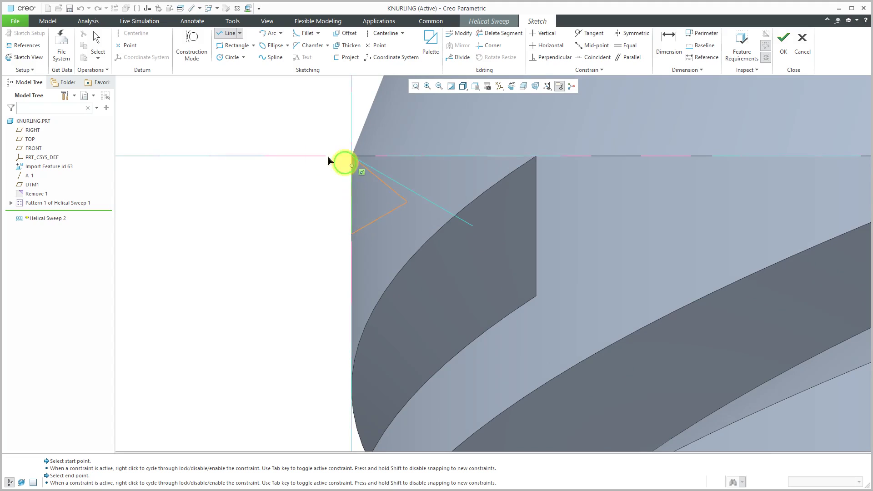
pyautogui.middleClick(270, 105)
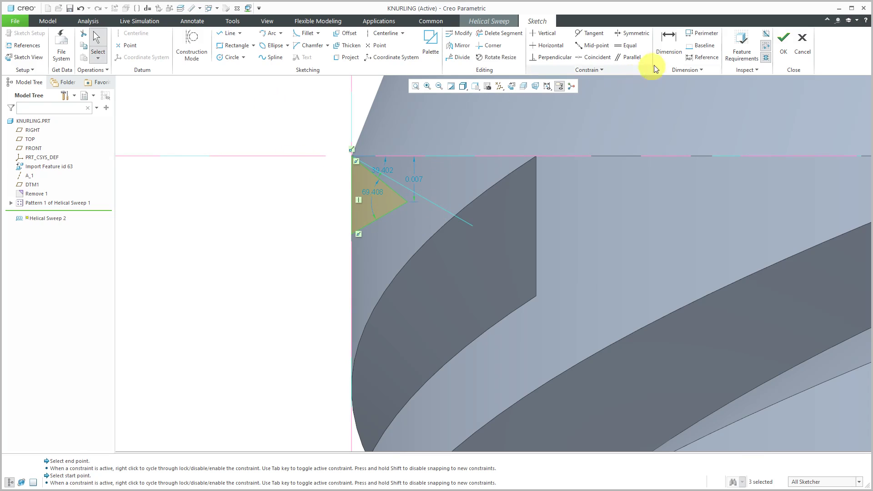
# Constrain all three triangle sides to equal length.
pyautogui.click(628, 46)
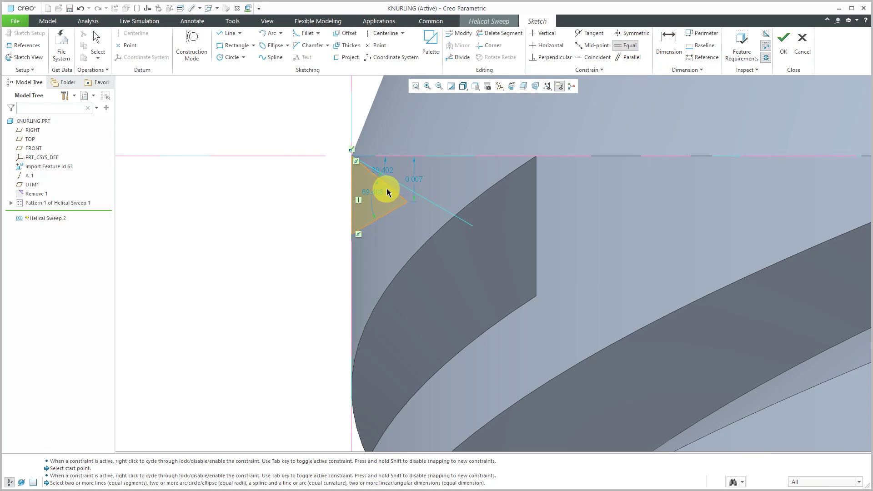
pyautogui.click(389, 191)
pyautogui.click(387, 213)
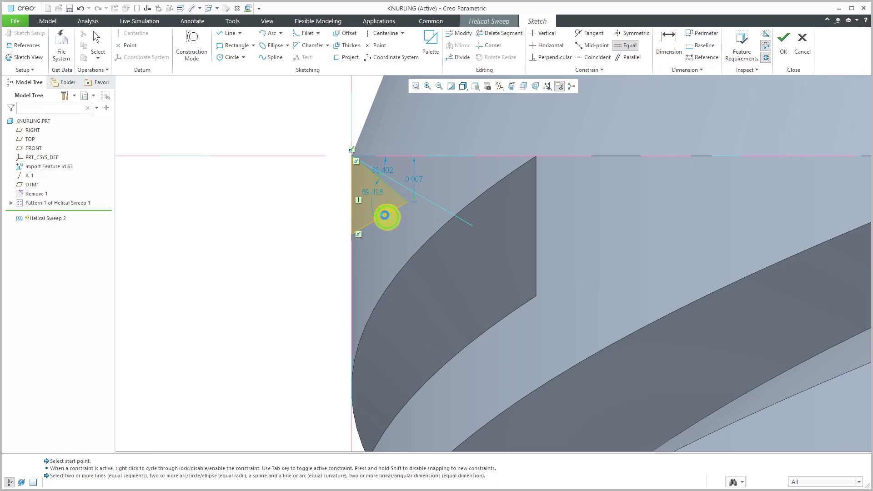
pyautogui.click(351, 208)
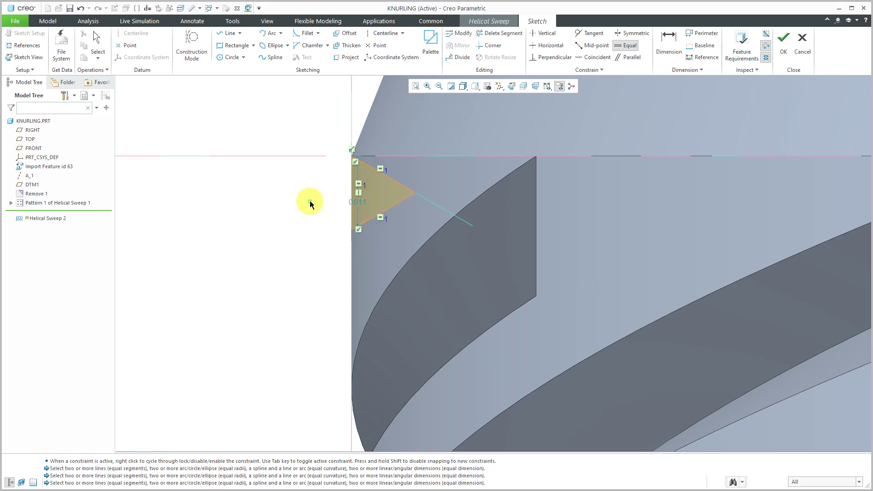
pyautogui.scroll(-2, 458, 196)
pyautogui.scroll(1, 392, 192)
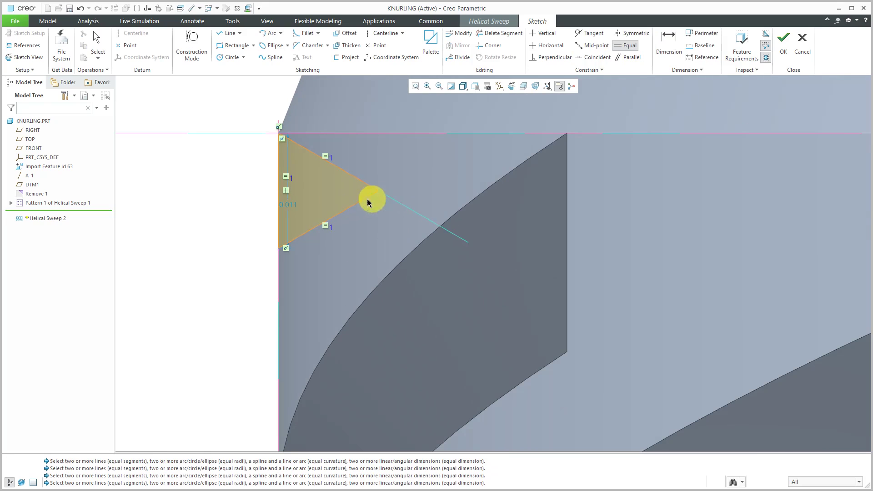
pyautogui.middleClick(231, 193)
# Set the triangle side length, settling on 0.02 after trying 0.015 and 0.15.
pyautogui.doubleClick(290, 204)
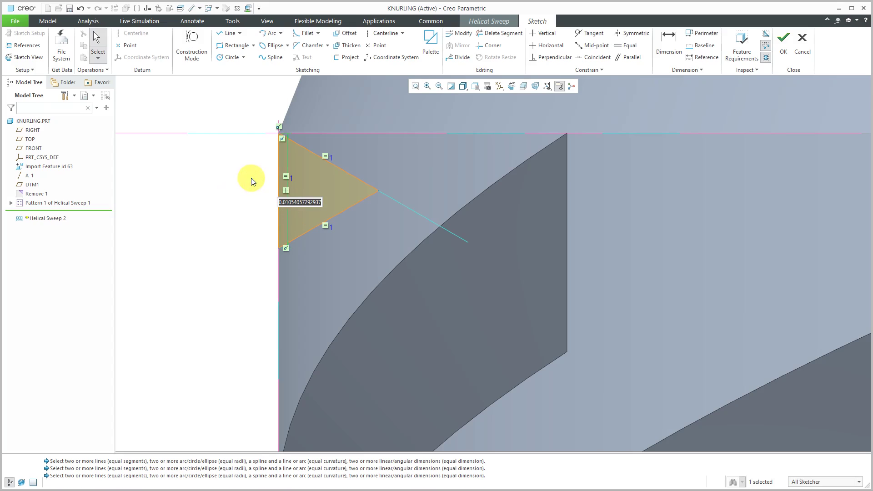
pyautogui.write('.015')
pyautogui.press('Return')
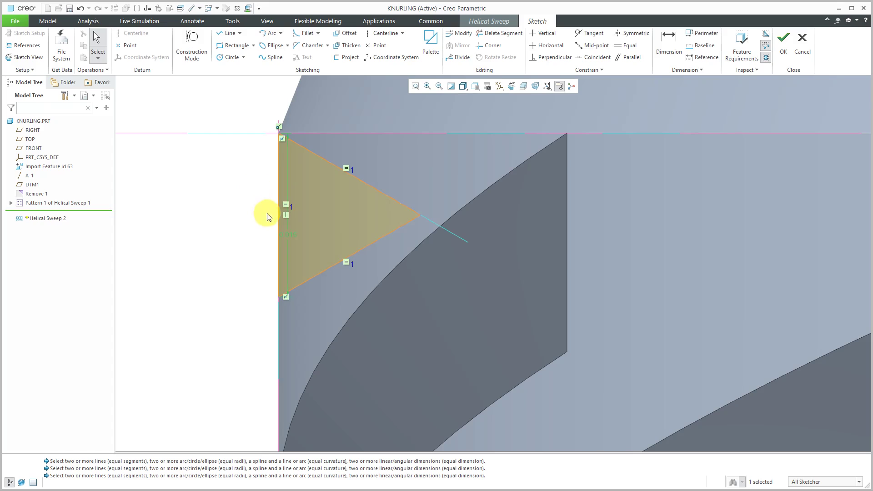
pyautogui.doubleClick(293, 235)
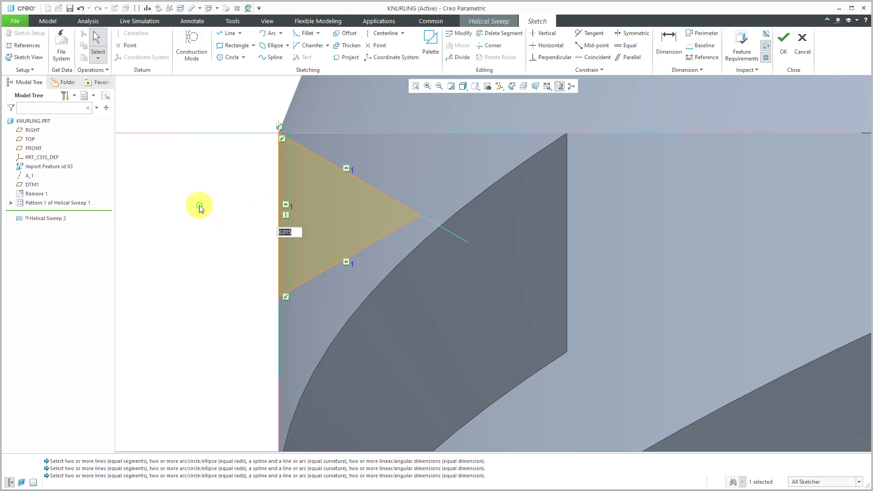
pyautogui.write('.15')
pyautogui.press('Return')
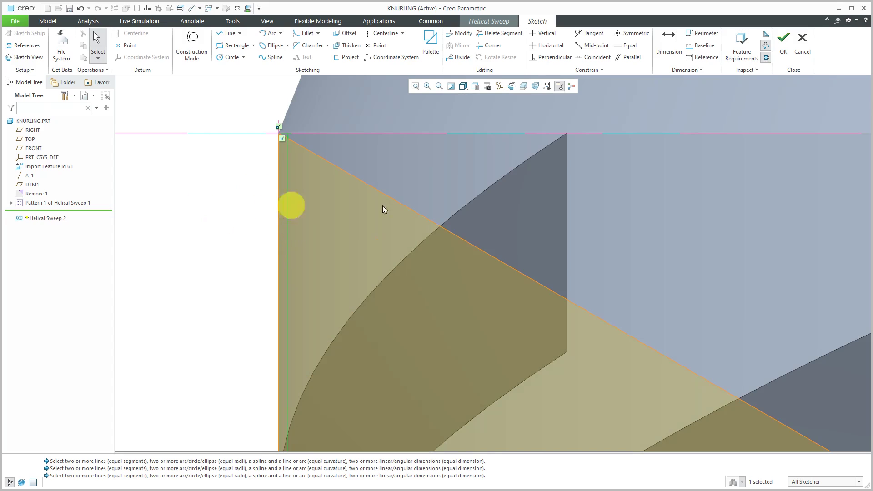
pyautogui.scroll(2, 360, 124)
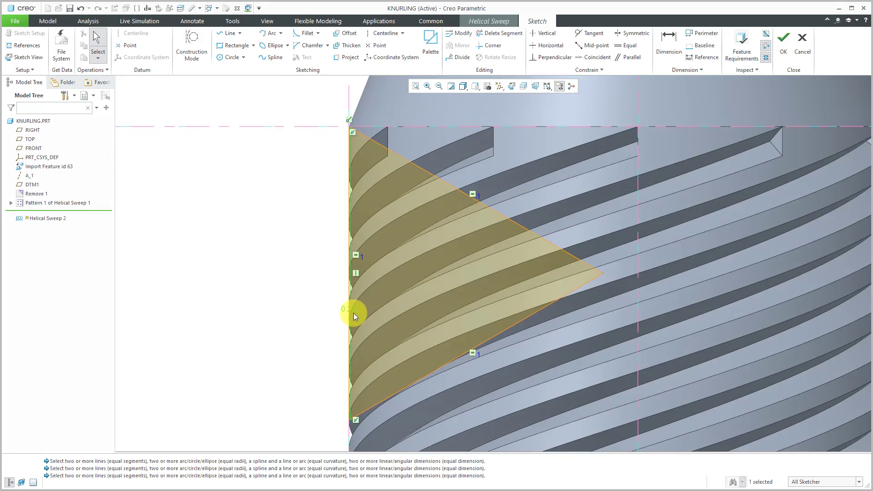
pyautogui.doubleClick(353, 308)
pyautogui.write('.')
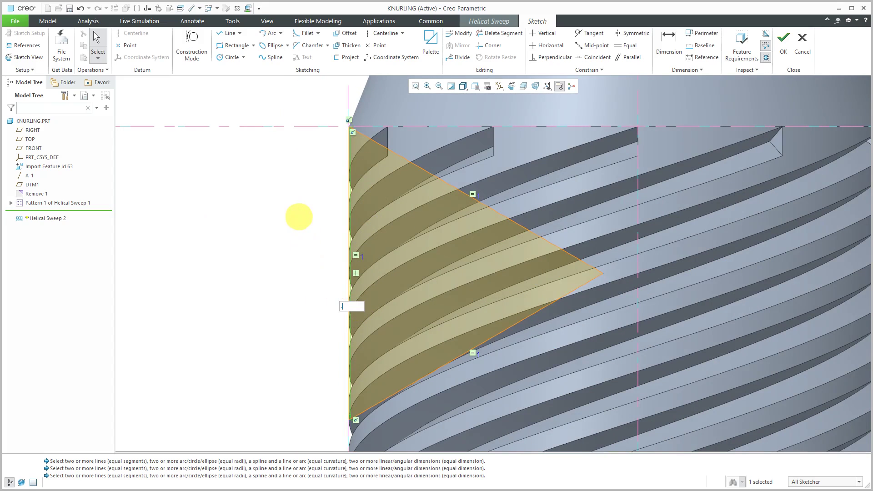
pyautogui.write('02')
pyautogui.press('Return')
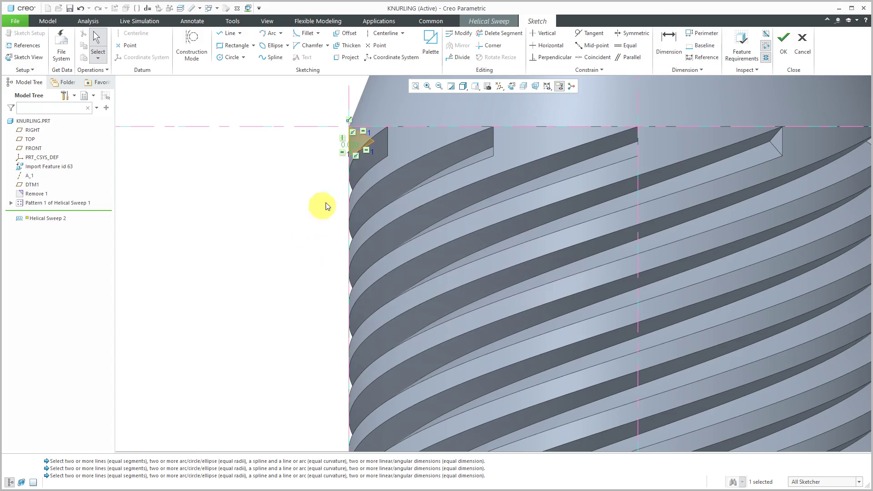
# Finish the cross-section, check the preview, and create the left-handed 0.400-pitch cut.
pyautogui.click(789, 55)
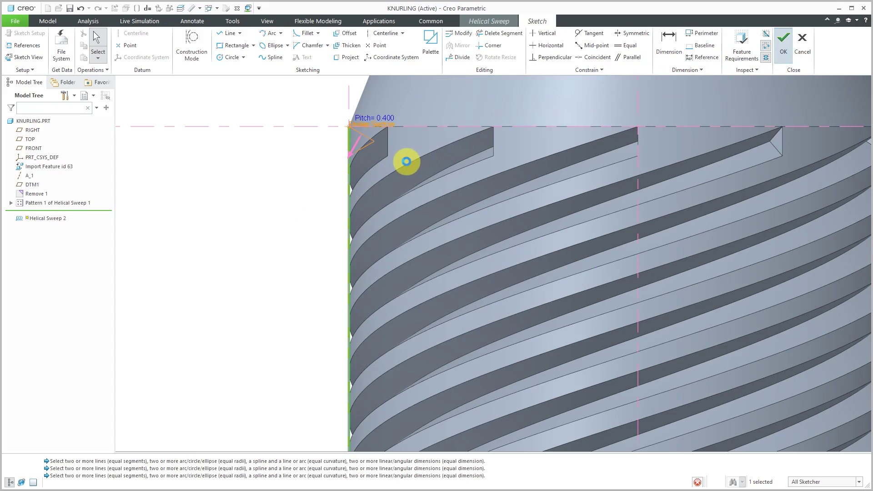
pyautogui.scroll(-5, 367, 156)
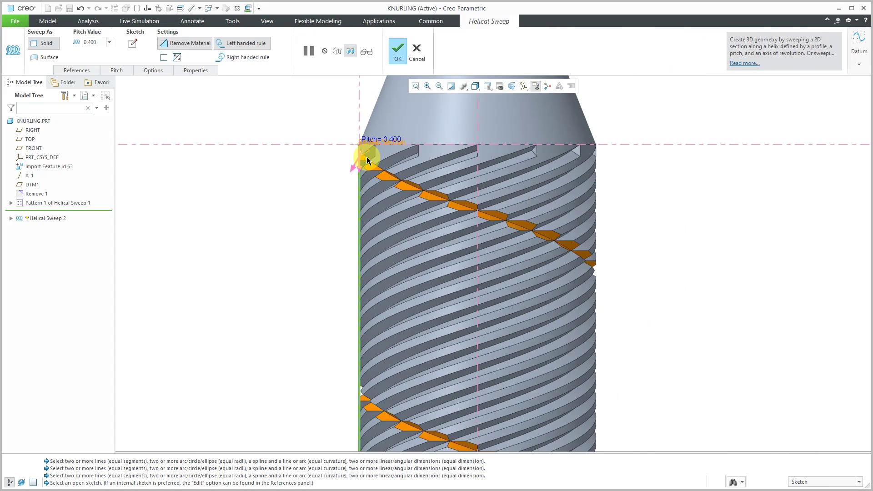
pyautogui.moveTo(366, 156); pyautogui.dragTo(441, 164, button='middle')
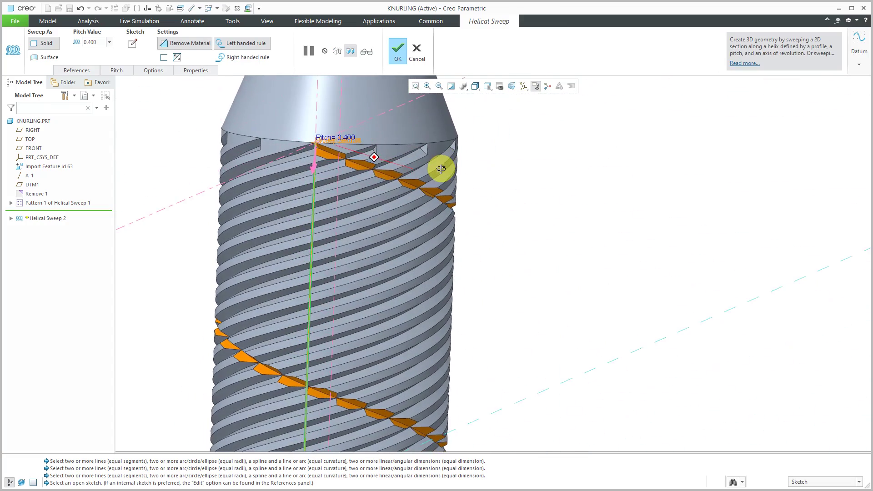
pyautogui.scroll(5, 327, 146)
pyautogui.scroll(-6, 327, 145)
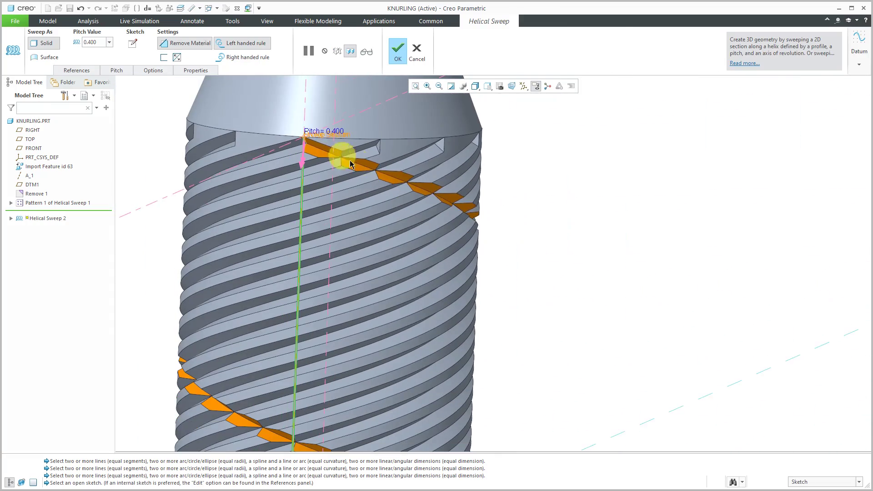
pyautogui.moveTo(371, 171); pyautogui.dragTo(363, 171, button='middle')
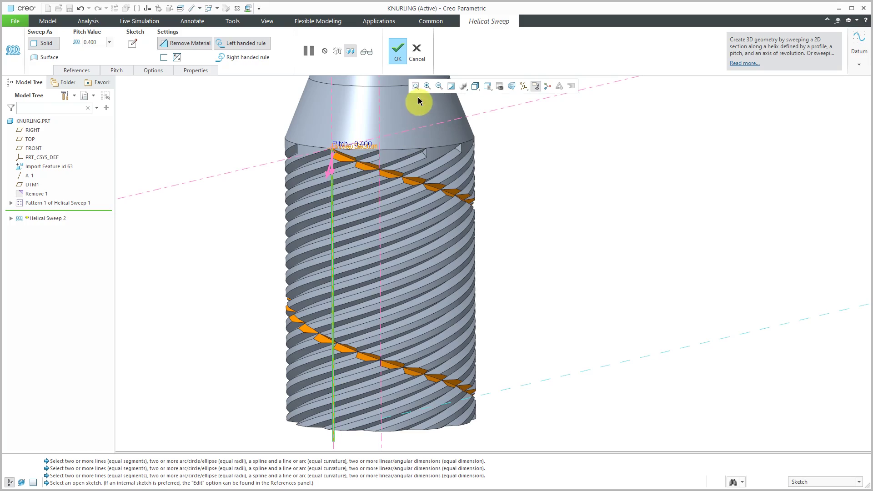
pyautogui.click(399, 50)
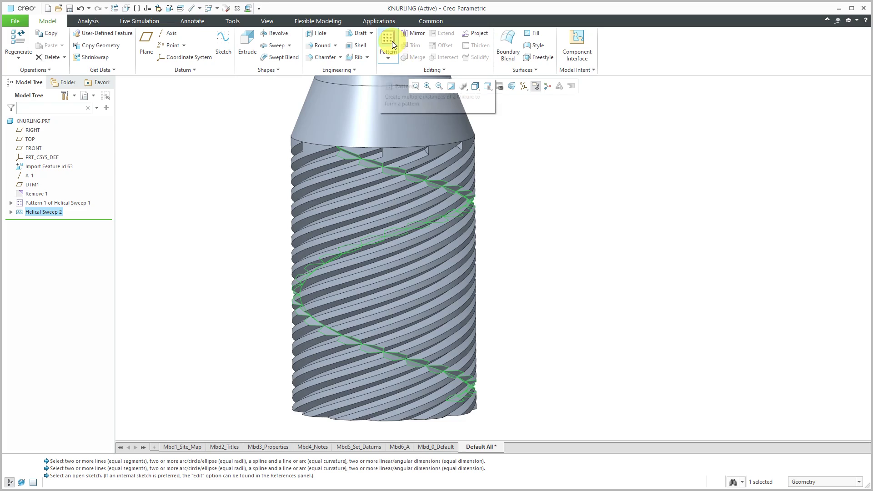
# Axis-pattern Helical Sweep 2 around A_1 with 12 members spread over 360°.
pyautogui.click(393, 41)
pyautogui.scroll(-2, 419, 319)
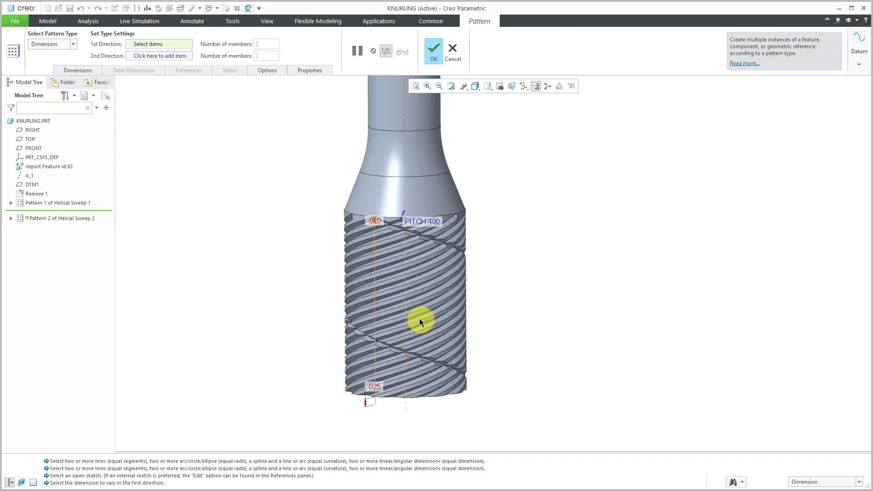
pyautogui.click(73, 44)
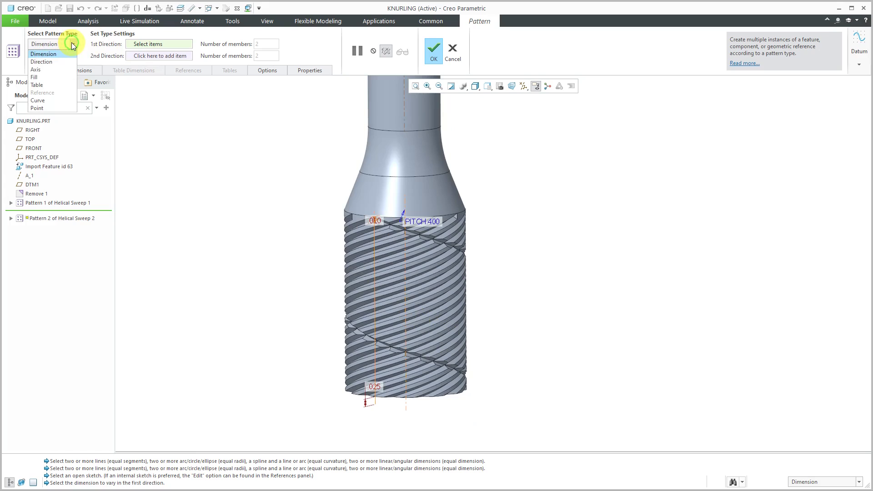
pyautogui.click(52, 72)
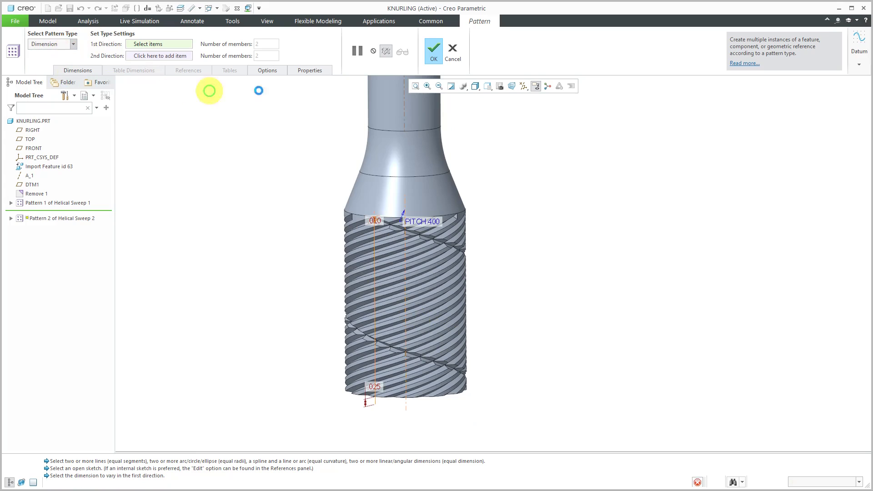
pyautogui.click(408, 105)
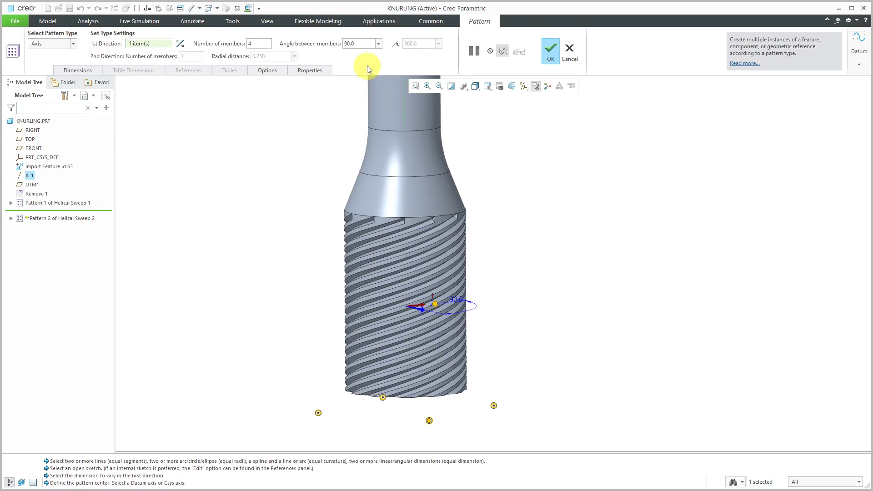
pyautogui.click(394, 46)
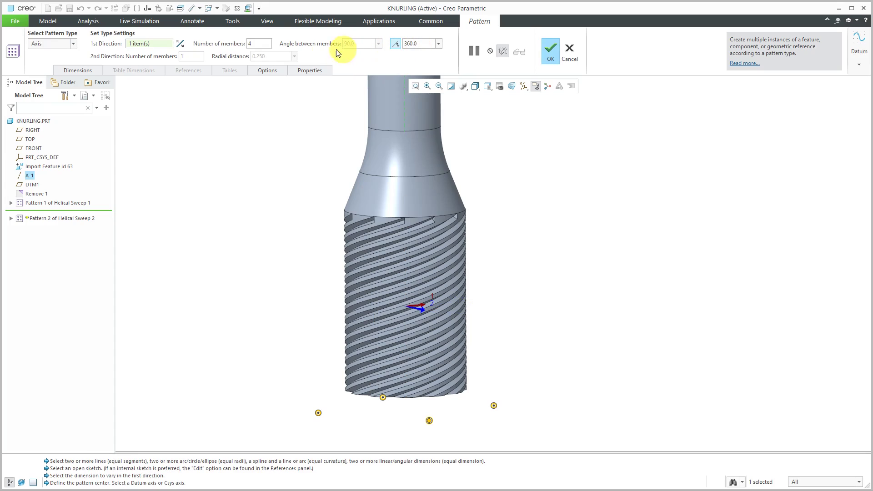
pyautogui.doubleClick(260, 44)
pyautogui.write('12')
pyautogui.press('Return')
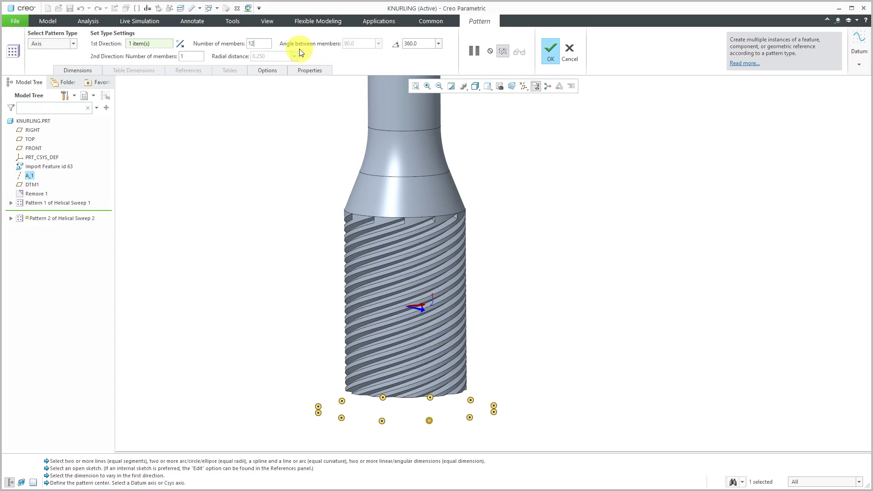
pyautogui.click(550, 51)
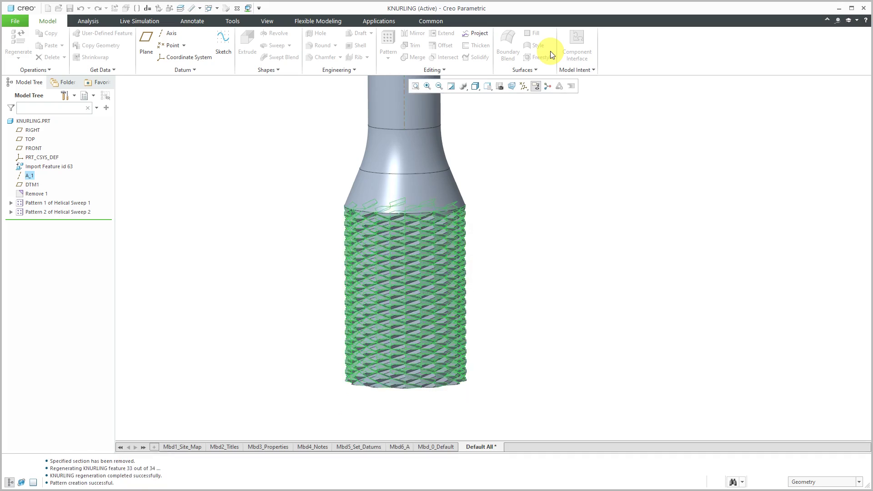
# Orbit and zoom in on the knurl, then expand Pattern 1 and select Helical Sweep 1 [1].
pyautogui.click(521, 291)
pyautogui.moveTo(520, 290)
pyautogui.mouseDown(button='middle')
pyautogui.moveTo(482, 234)
pyautogui.moveTo(487, 258)
pyautogui.moveTo(472, 274)
pyautogui.mouseUp(button='middle')
pyautogui.scroll(-5, 416, 214)
pyautogui.moveTo(415, 214)
pyautogui.mouseDown(button='middle')
pyautogui.moveTo(432, 185)
pyautogui.moveTo(381, 176)
pyautogui.moveTo(437, 195)
pyautogui.moveTo(448, 209)
pyautogui.moveTo(423, 198)
pyautogui.moveTo(426, 191)
pyautogui.moveTo(425, 202)
pyautogui.mouseUp(button='middle')
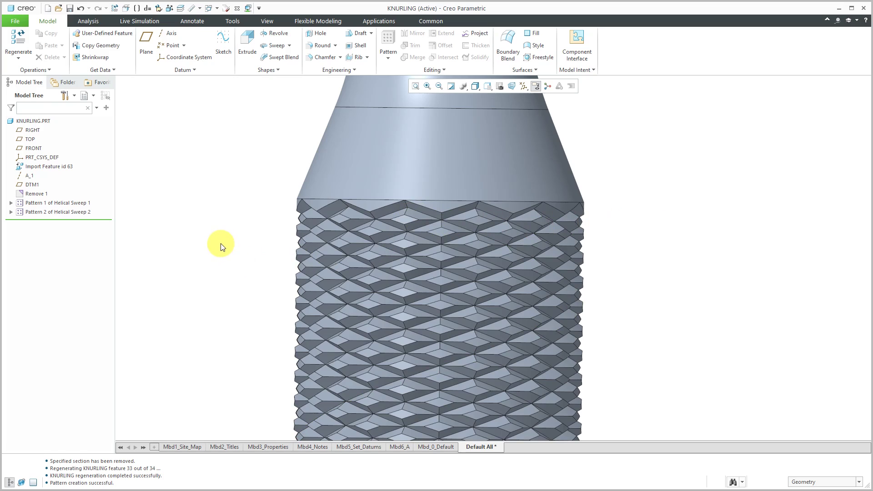
pyautogui.click(12, 204)
pyautogui.click(57, 212)
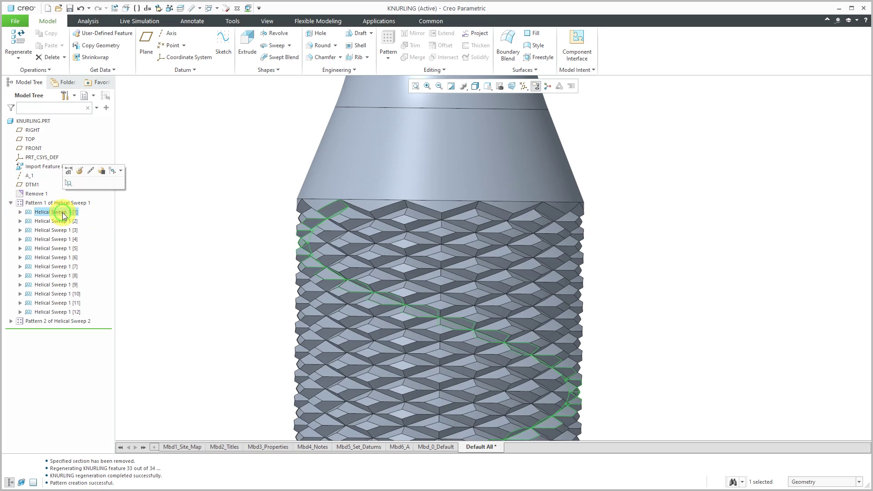
# Redefine Helical Sweep 1 with its pitch changed from 0.400 to 0.600 and regenerate.
pyautogui.click(81, 172)
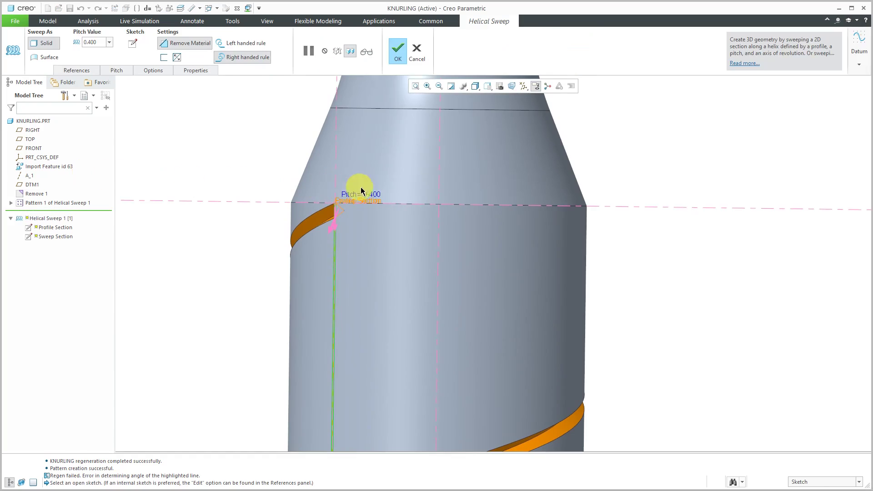
pyautogui.doubleClick(369, 193)
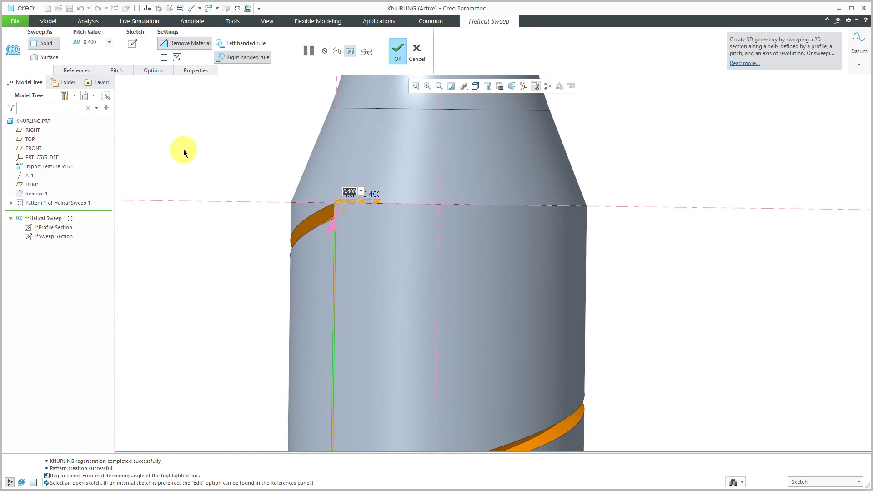
pyautogui.press('Return')
pyautogui.scroll(-2, 351, 137)
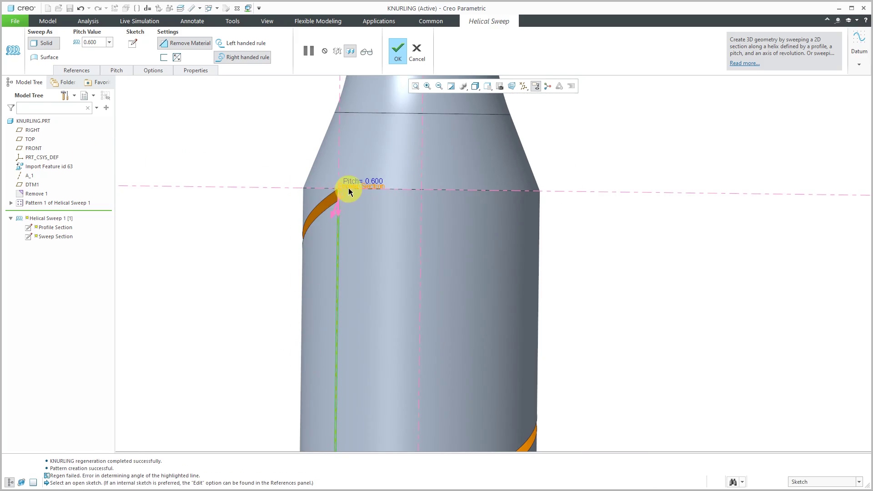
pyautogui.scroll(-2, 349, 190)
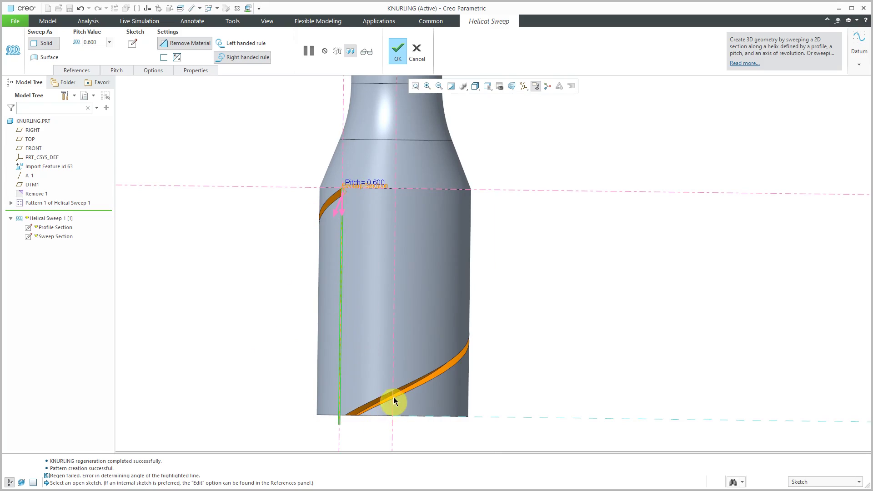
pyautogui.click(402, 54)
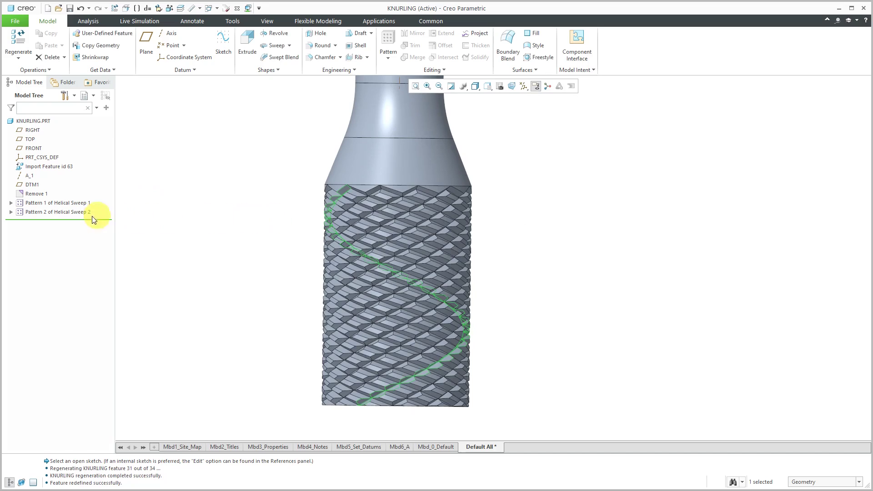
# Select Helical Sweep 2 [1] under Pattern 2 and redefine its pitch from 0.400 to 0.600.
pyautogui.click(12, 212)
pyautogui.click(57, 221)
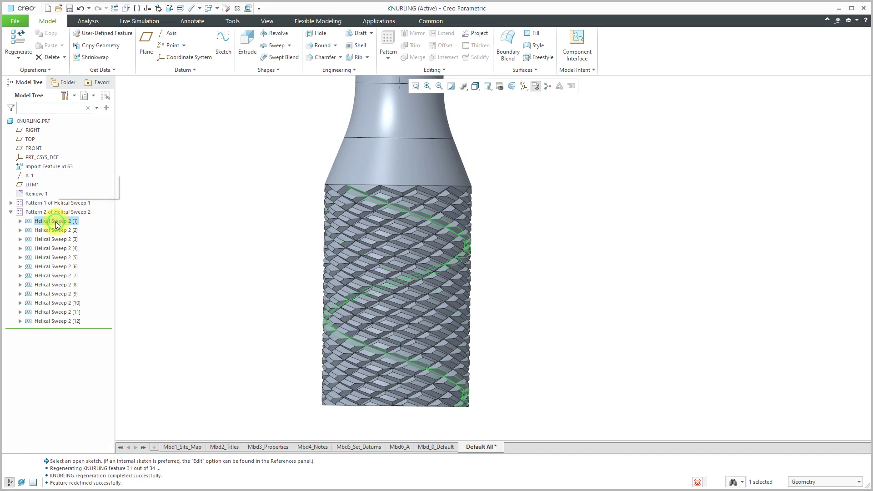
pyautogui.click(76, 181)
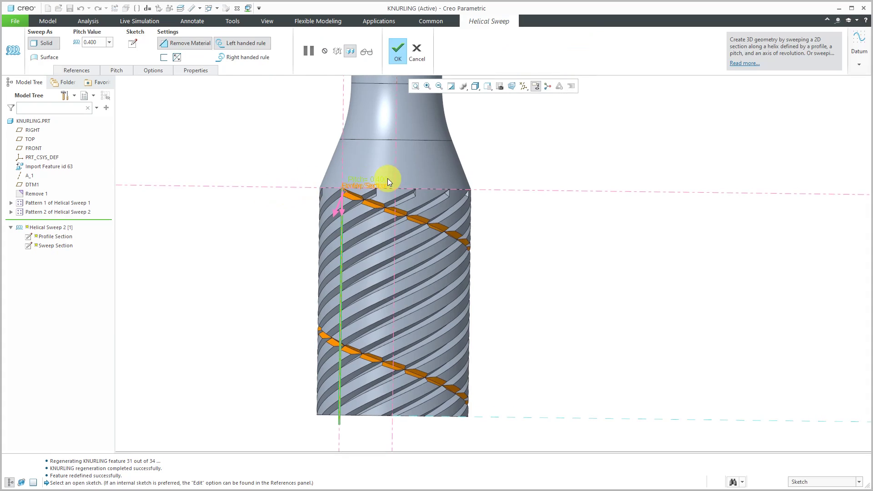
pyautogui.doubleClick(383, 179)
pyautogui.write('.6')
pyautogui.press('Return')
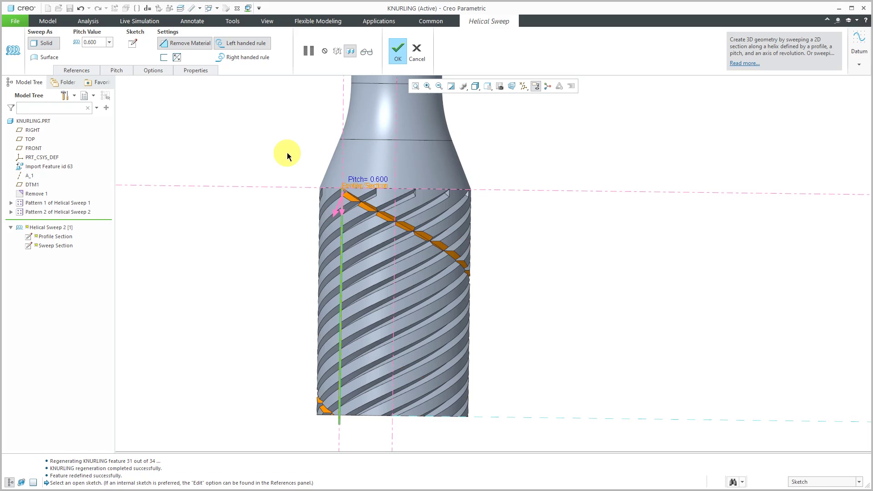
pyautogui.click(397, 58)
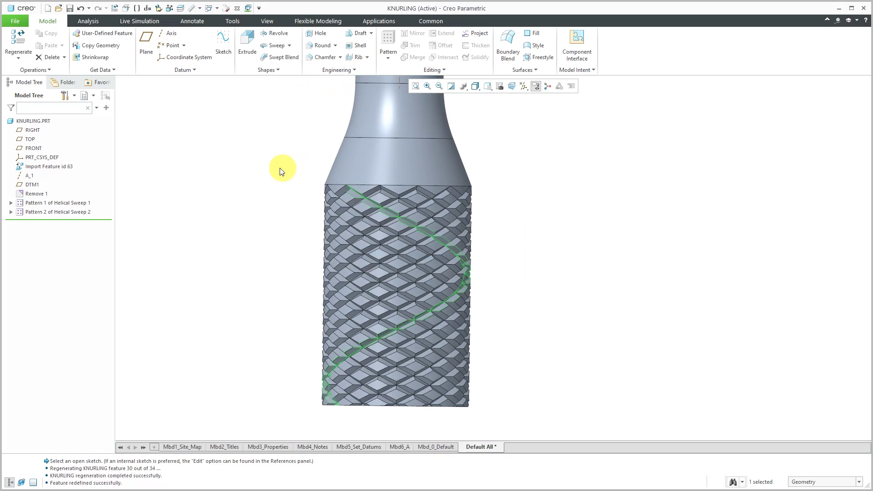
# Pan, spin and zoom the view to inspect the regenerated 0.600-pitch diamond knurl.
pyautogui.moveTo(283, 170); pyautogui.dragTo(321, 178, button='middle')
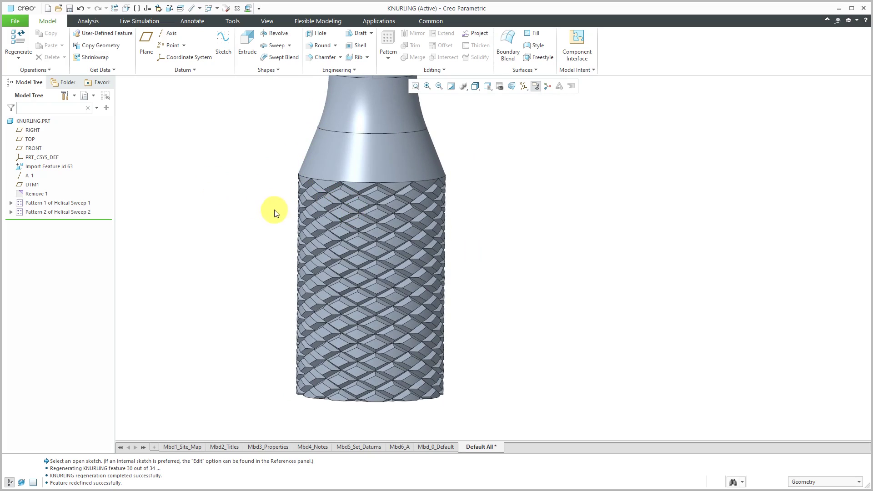
pyautogui.moveTo(274, 209)
pyautogui.mouseDown(button='middle')
pyautogui.moveTo(279, 179)
pyautogui.moveTo(277, 207)
pyautogui.moveTo(269, 199)
pyautogui.mouseUp(button='middle')
pyautogui.scroll(3, 296, 196)
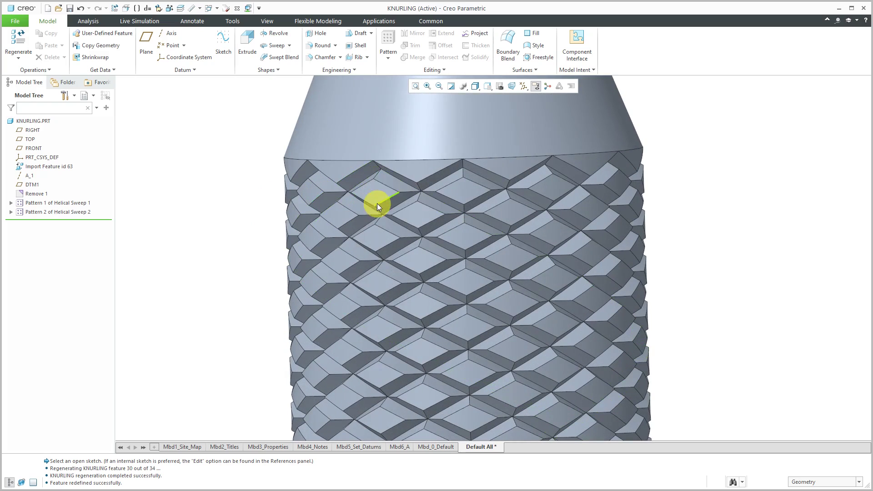
pyautogui.scroll(-5, 378, 203)
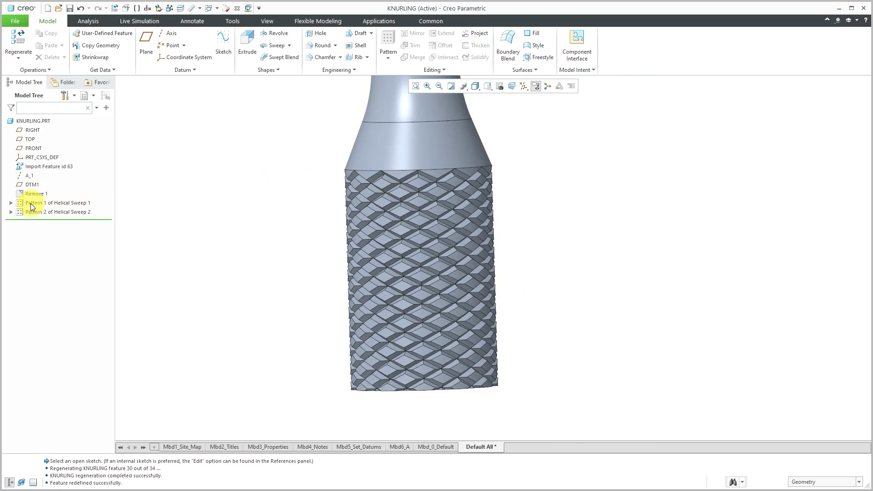
# Redefine Helical Sweep 1 [1] with a 1.000 pitch, regenerate, and expand Pattern 2.
pyautogui.click(12, 203)
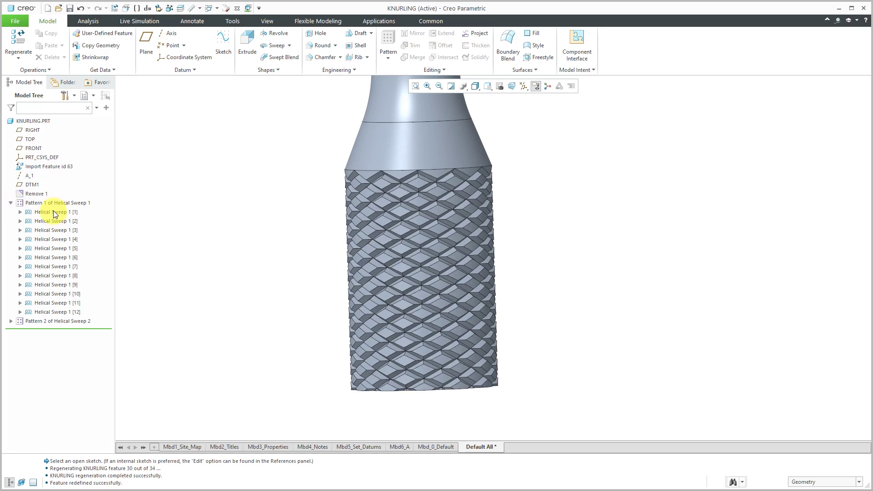
pyautogui.click(50, 212)
pyautogui.click(72, 170)
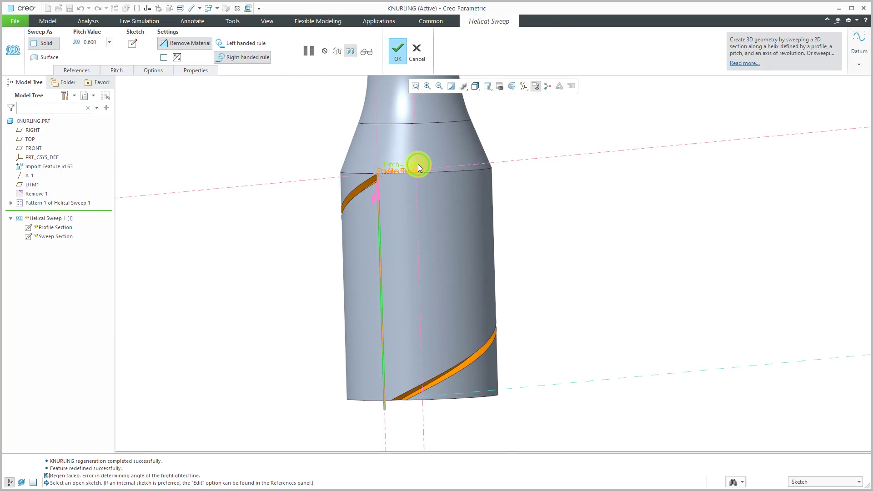
pyautogui.doubleClick(418, 165)
pyautogui.write('1')
pyautogui.press('Return')
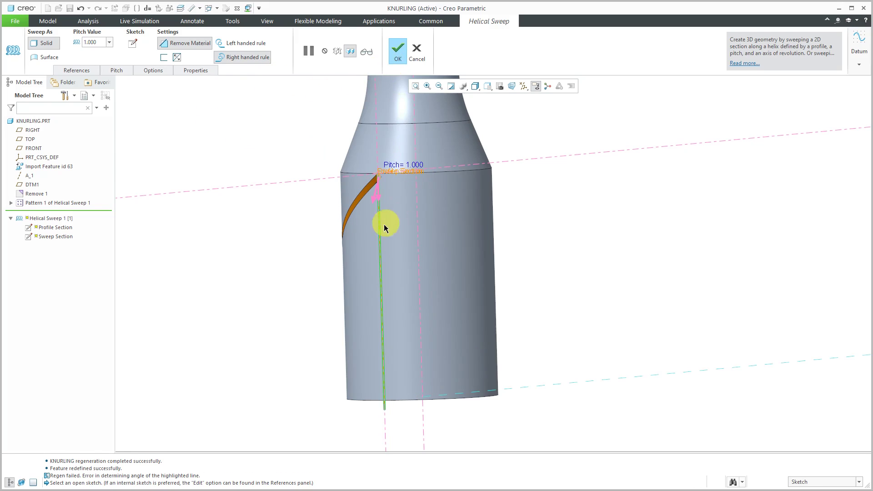
pyautogui.moveTo(384, 220); pyautogui.dragTo(482, 200, button='middle')
pyautogui.click(400, 56)
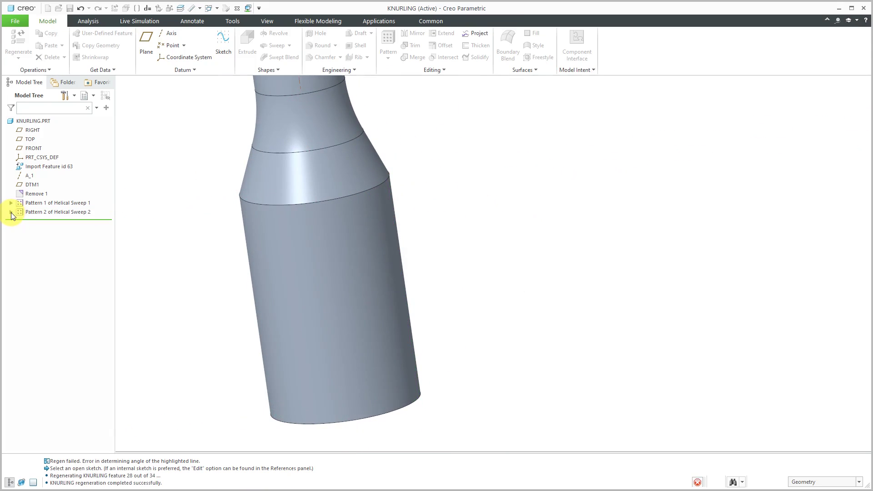
pyautogui.click(11, 212)
# Redefine Helical Sweep 2 [1] with a 1.000 pitch to match the first sweep.
pyautogui.click(49, 220)
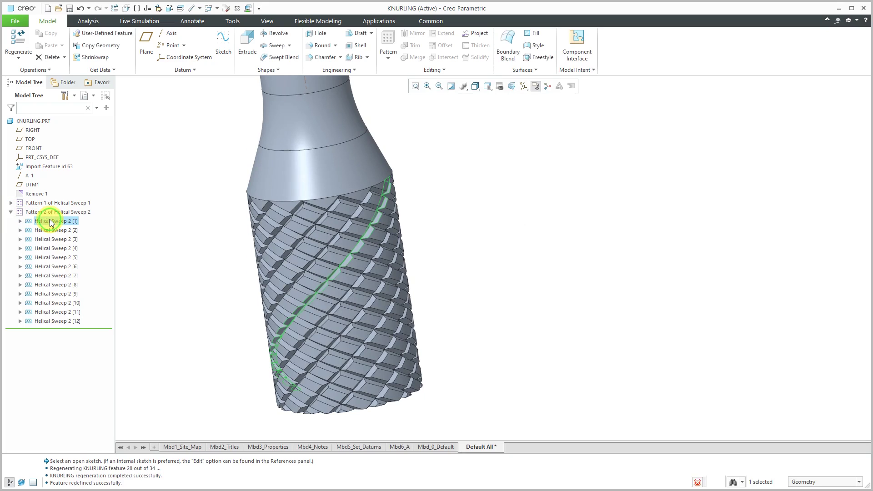
pyautogui.click(69, 176)
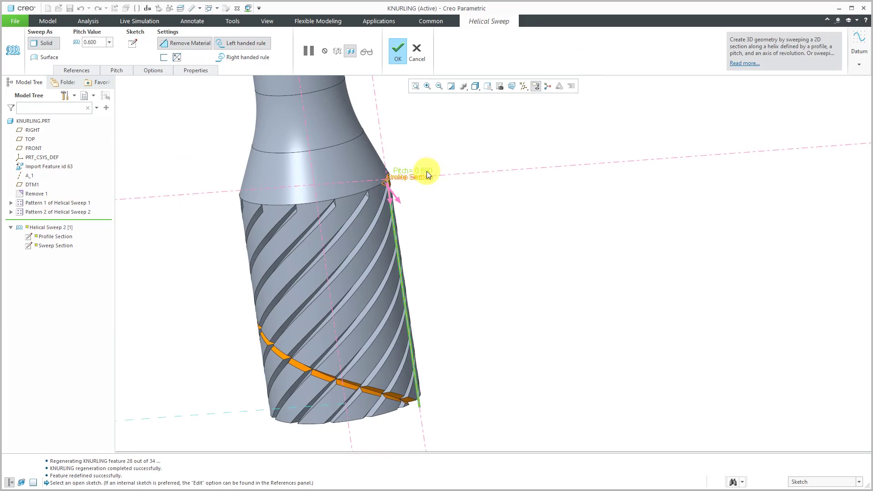
pyautogui.doubleClick(428, 171)
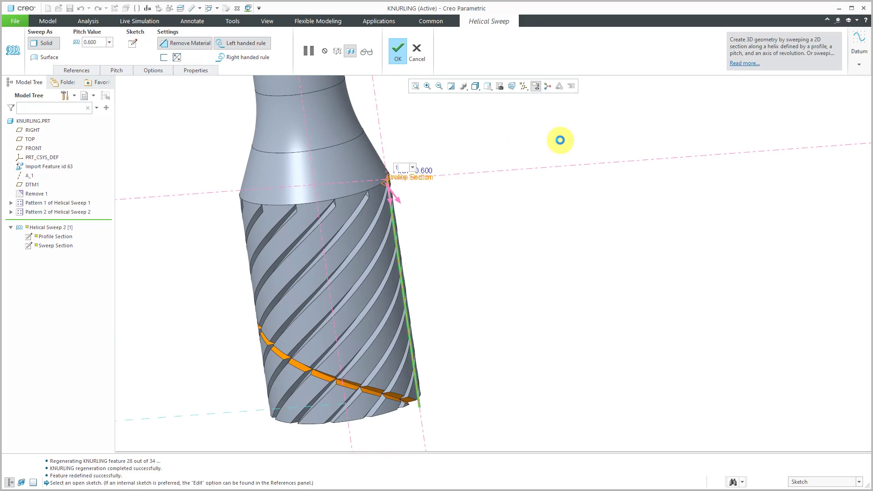
pyautogui.click(392, 54)
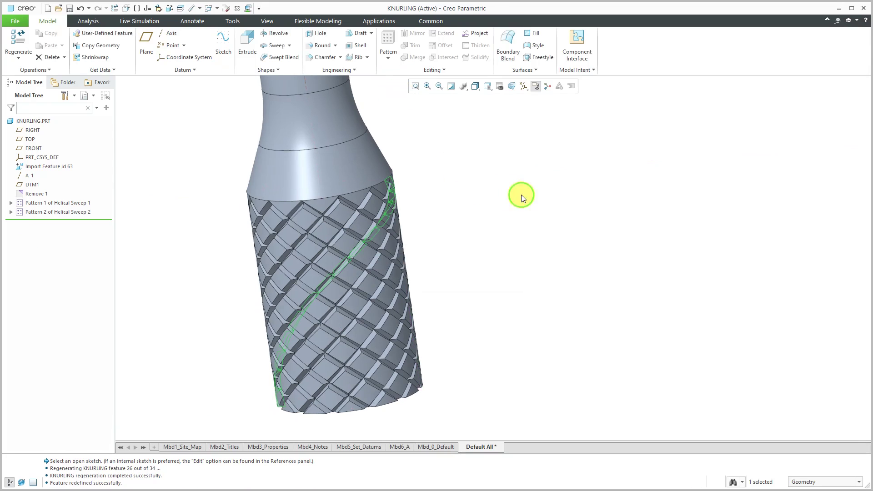
pyautogui.click(521, 195)
pyautogui.moveTo(420, 210); pyautogui.dragTo(390, 195, button='middle')
pyautogui.scroll(-5, 326, 190)
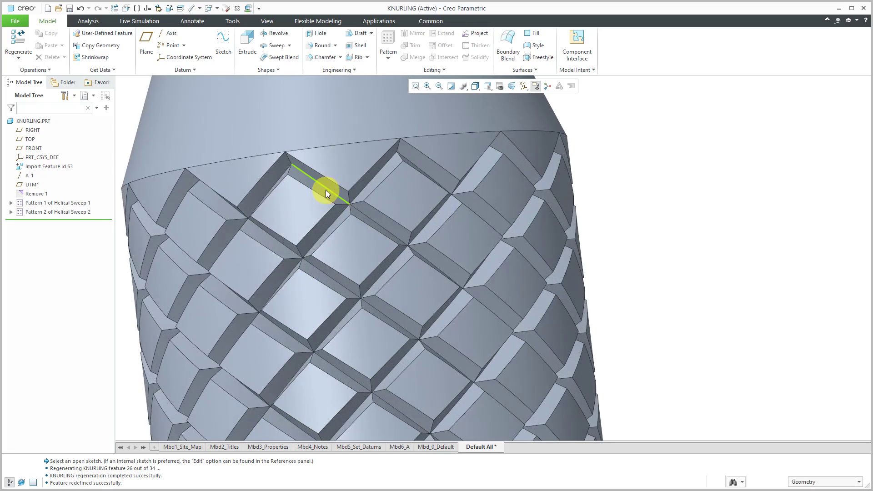
pyautogui.moveTo(326, 191)
pyautogui.mouseDown(button='middle')
pyautogui.moveTo(351, 195)
pyautogui.moveTo(363, 182)
pyautogui.moveTo(335, 209)
pyautogui.moveTo(323, 208)
pyautogui.mouseUp(button='middle')
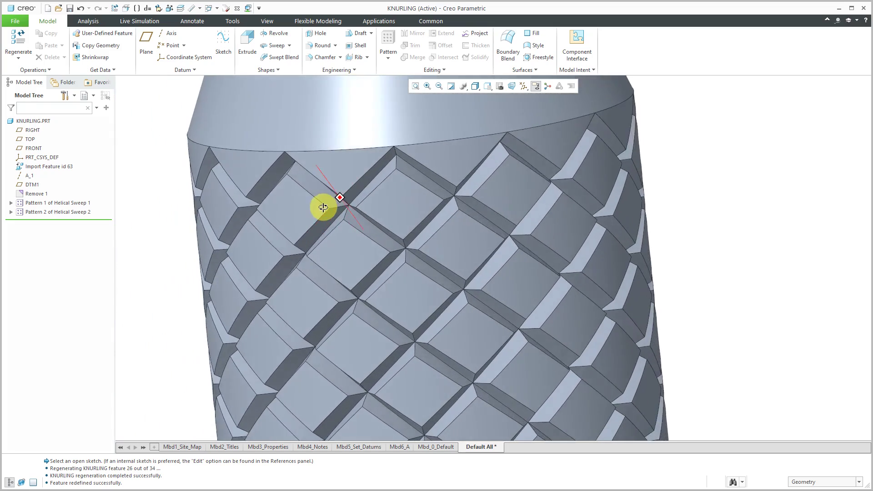
pyautogui.hotkey('ctrl', 'd')
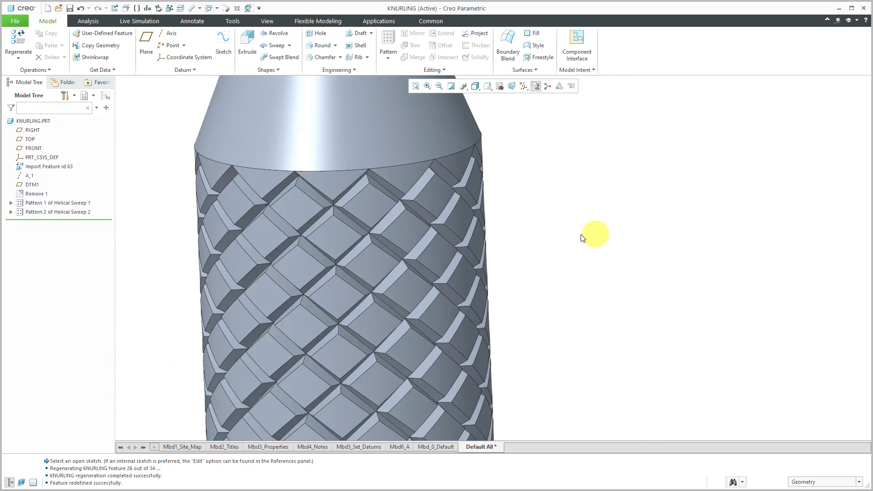
pyautogui.moveTo(583, 238); pyautogui.dragTo(543, 227, button='middle')
pyautogui.scroll(-4, 542, 233)
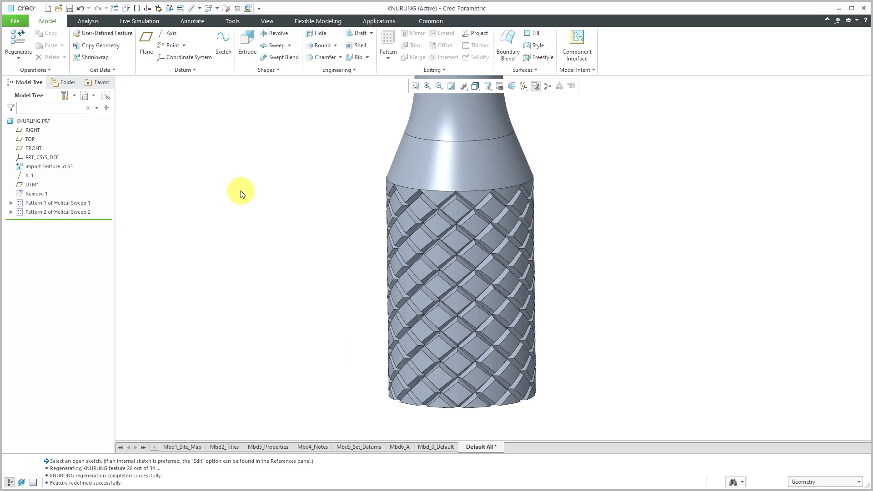
# Change Pattern 1 of Helical Sweep 1 from 12 to 15 members.
pyautogui.click(40, 204)
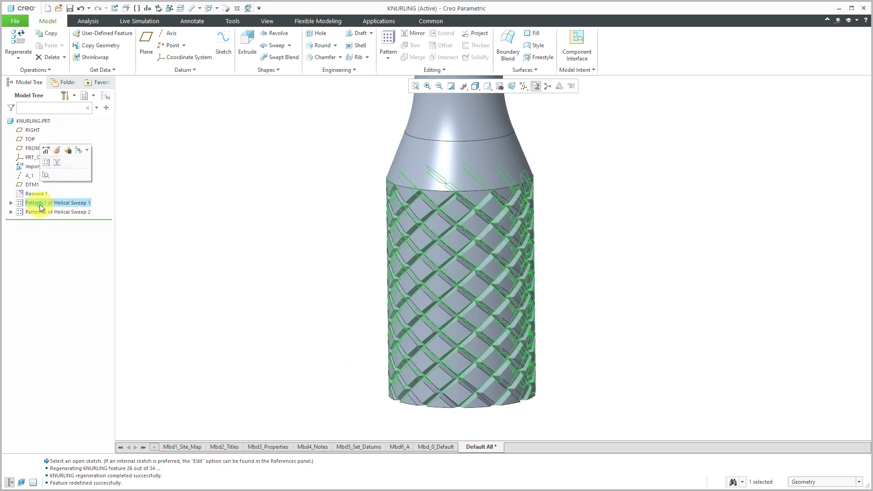
pyautogui.click(54, 149)
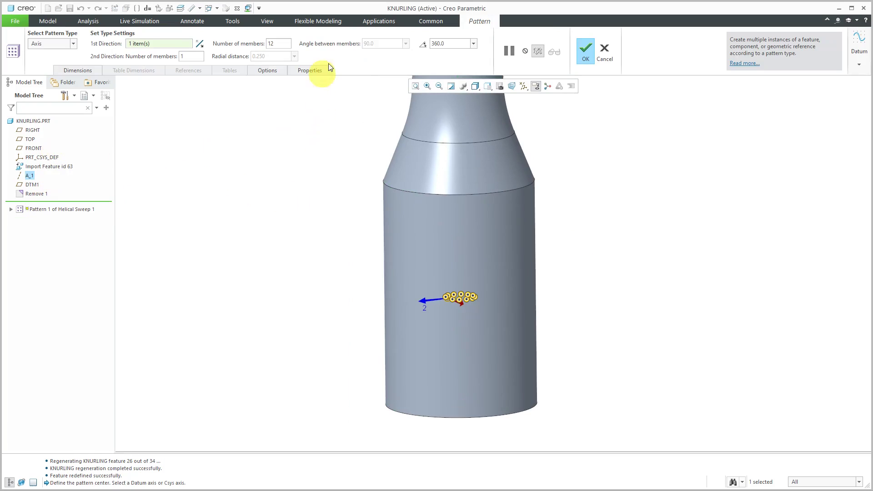
pyautogui.doubleClick(278, 43)
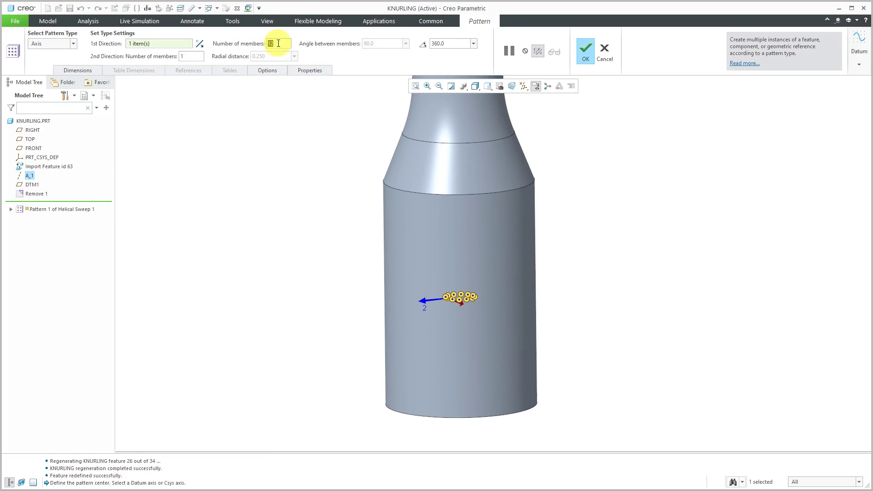
pyautogui.write('15')
pyautogui.click(591, 55)
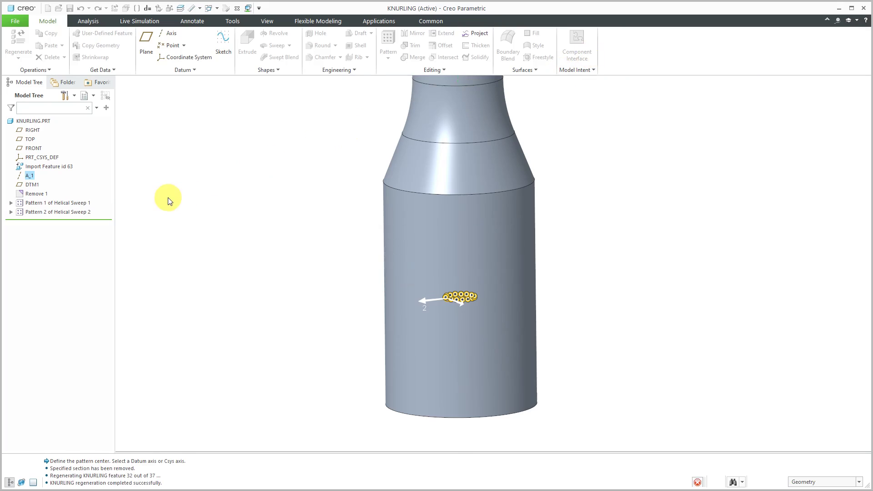
# Change Pattern 2 of Helical Sweep 2 from 12 to 15 members.
pyautogui.click(81, 213)
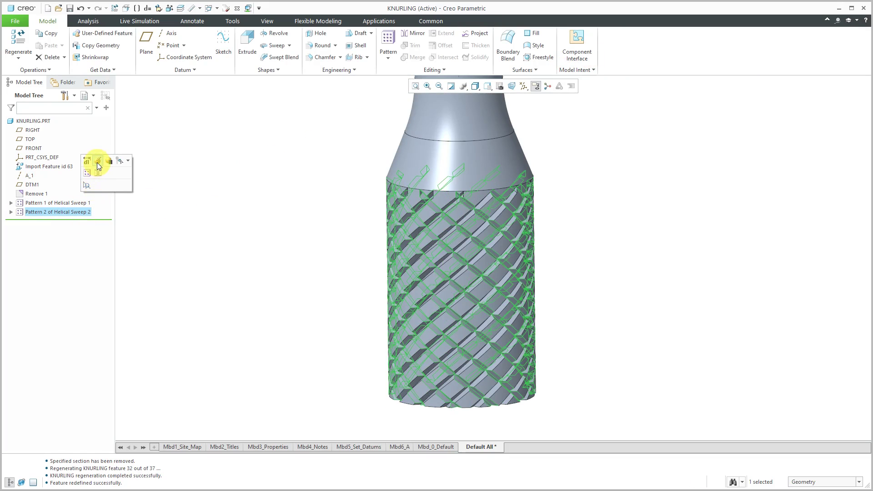
pyautogui.click(97, 172)
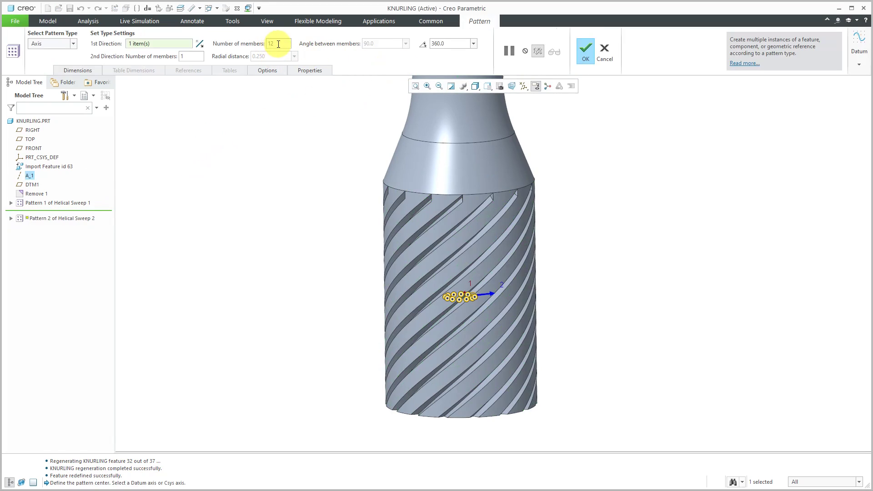
pyautogui.doubleClick(276, 44)
pyautogui.write('15')
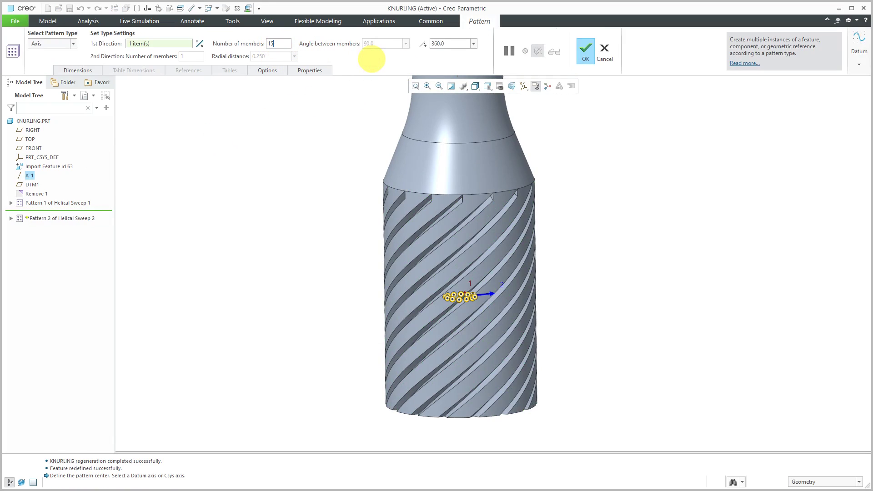
pyautogui.press('Return')
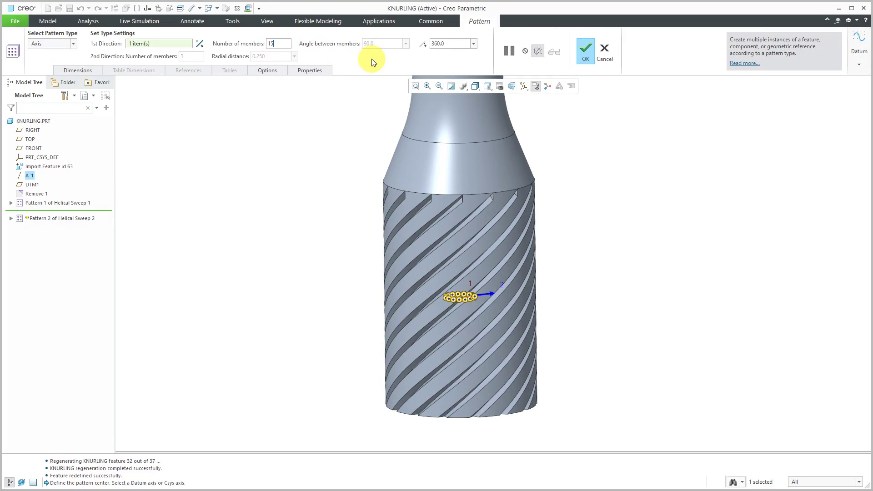
pyautogui.click(584, 51)
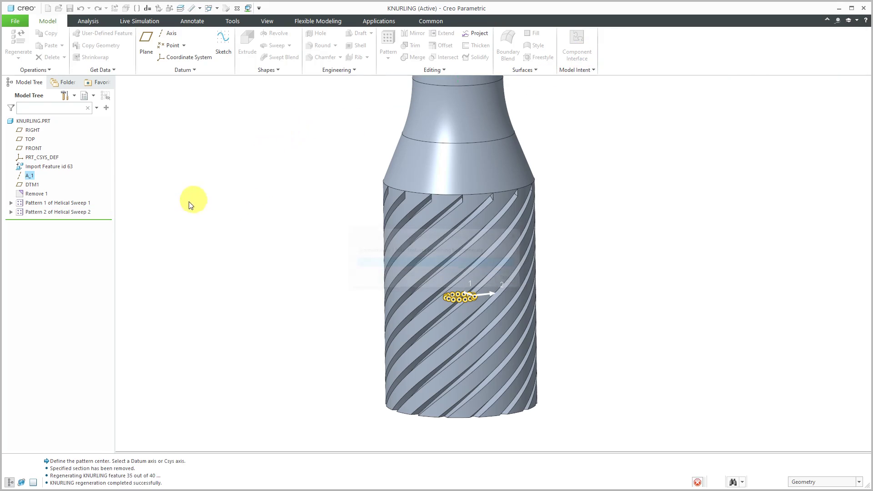
pyautogui.click(241, 210)
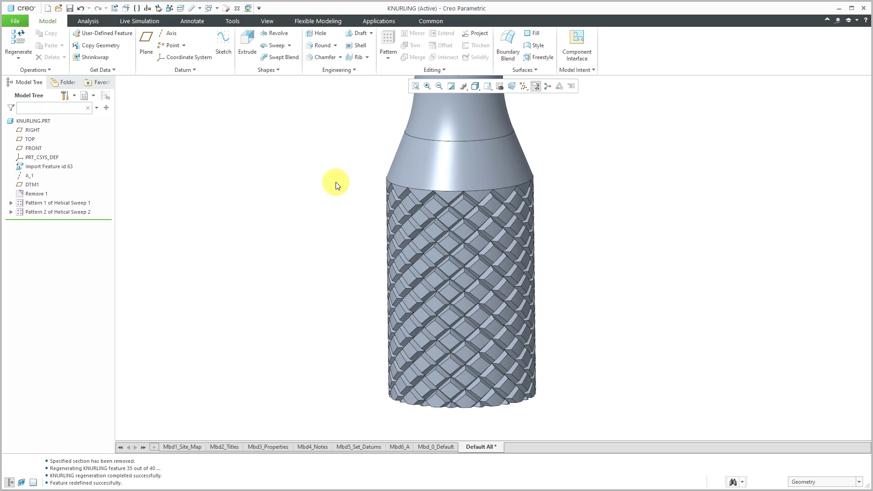
pyautogui.click(591, 70)
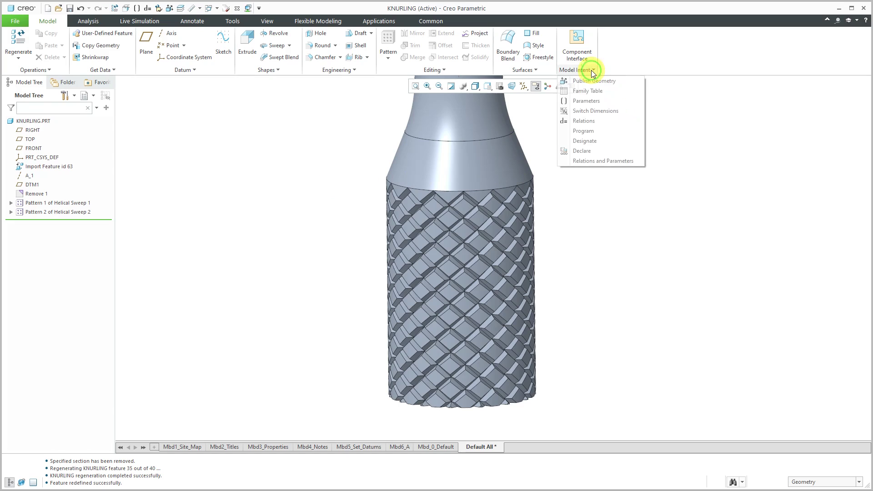
pyautogui.click(587, 100)
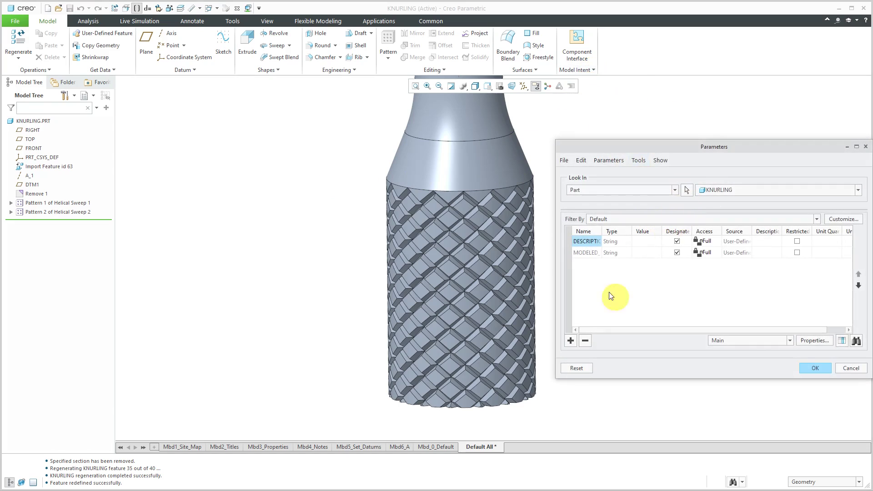
pyautogui.click(852, 370)
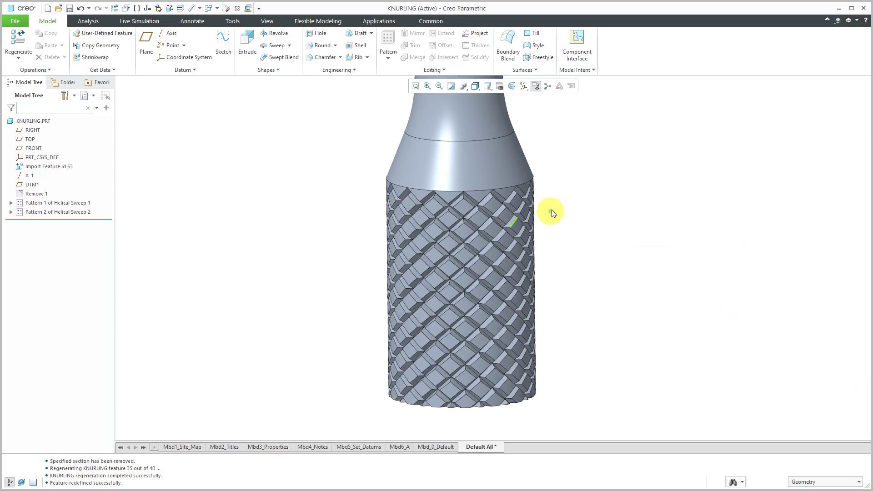
# Expand Pattern 1 and Helical Sweep 1 [1] to highlight its sweep section, then view the whole knurl.
pyautogui.moveTo(594, 218)
pyautogui.mouseDown(button='middle')
pyautogui.moveTo(624, 212)
pyautogui.moveTo(592, 219)
pyautogui.moveTo(602, 227)
pyautogui.moveTo(606, 197)
pyautogui.mouseUp(button='middle')
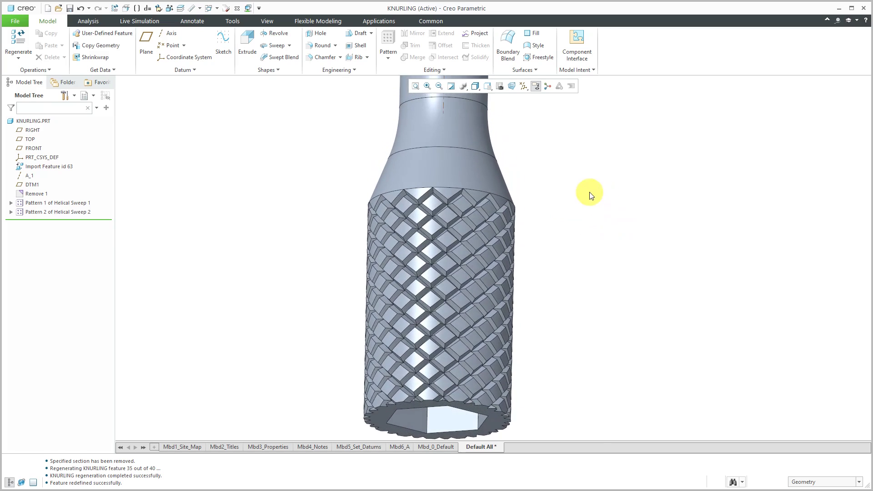
pyautogui.scroll(3, 448, 192)
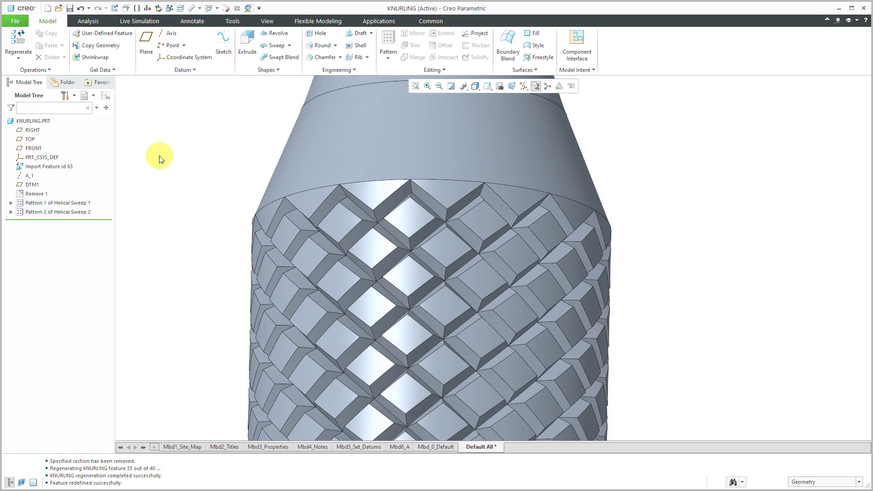
pyautogui.click(11, 203)
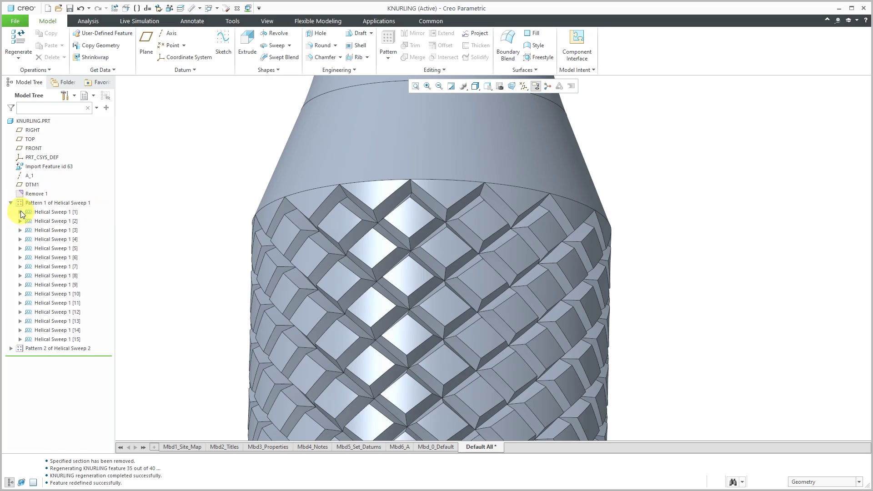
pyautogui.click(20, 212)
pyautogui.click(64, 231)
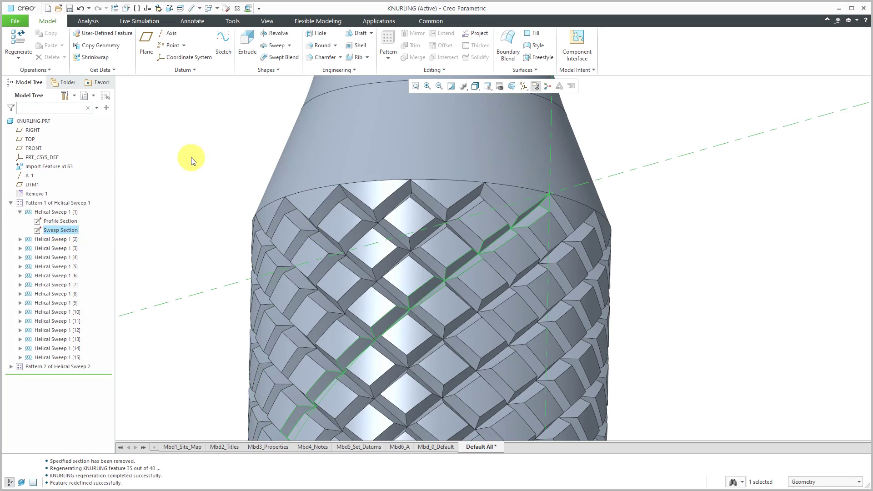
pyautogui.scroll(-3, 415, 186)
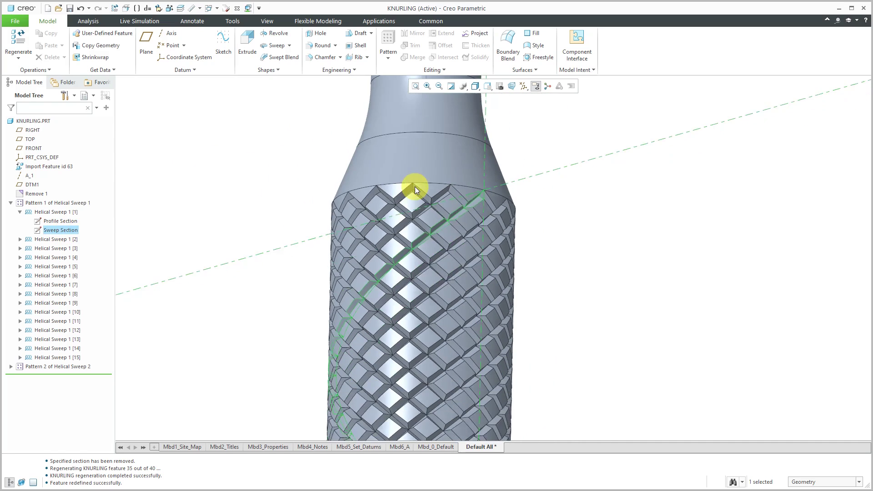
pyautogui.scroll(-3, 415, 186)
pyautogui.click(370, 170)
pyautogui.moveTo(370, 170); pyautogui.dragTo(376, 231, button='middle')
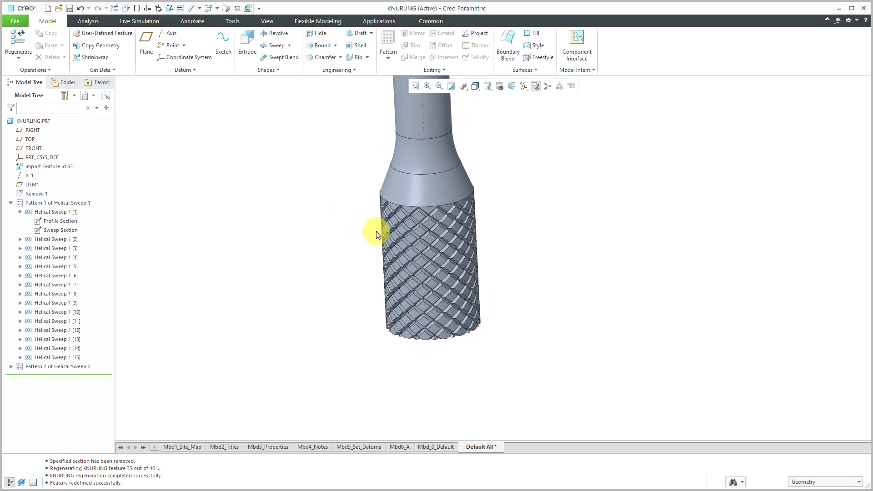